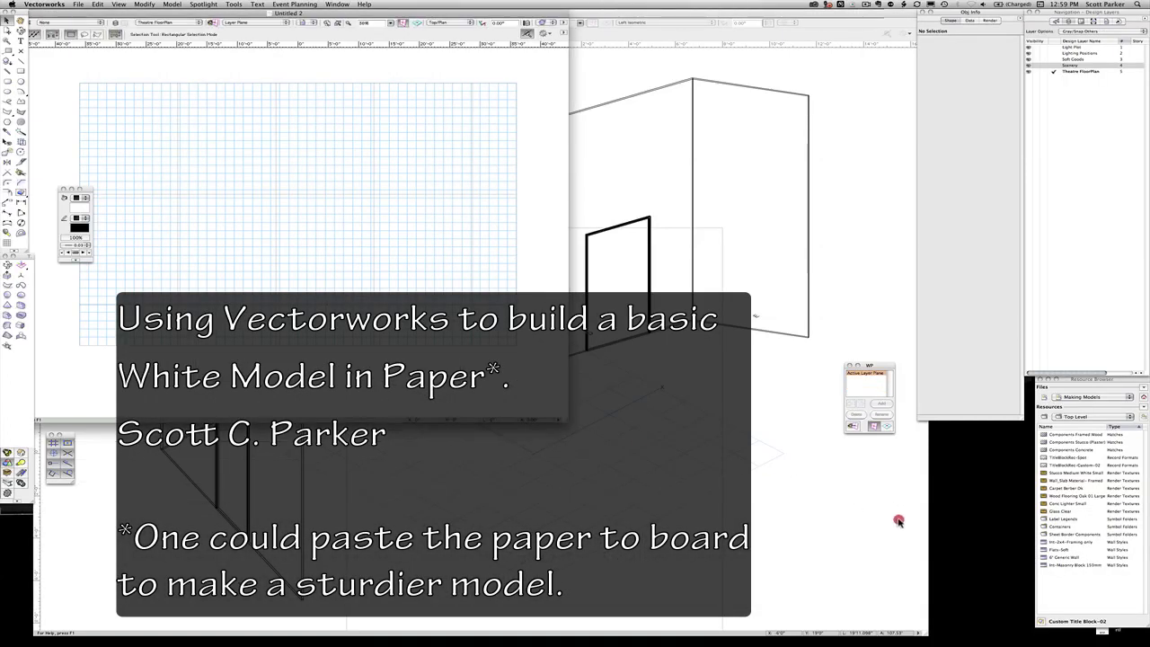
Step: Start the stage outline with the Stage tool, drawing a 60' horizontal back edge and a 30' side perpendicular to it
{"action": "left_click_drag", "start_coordinate": [926, 640], "coordinate": [924, 629]}
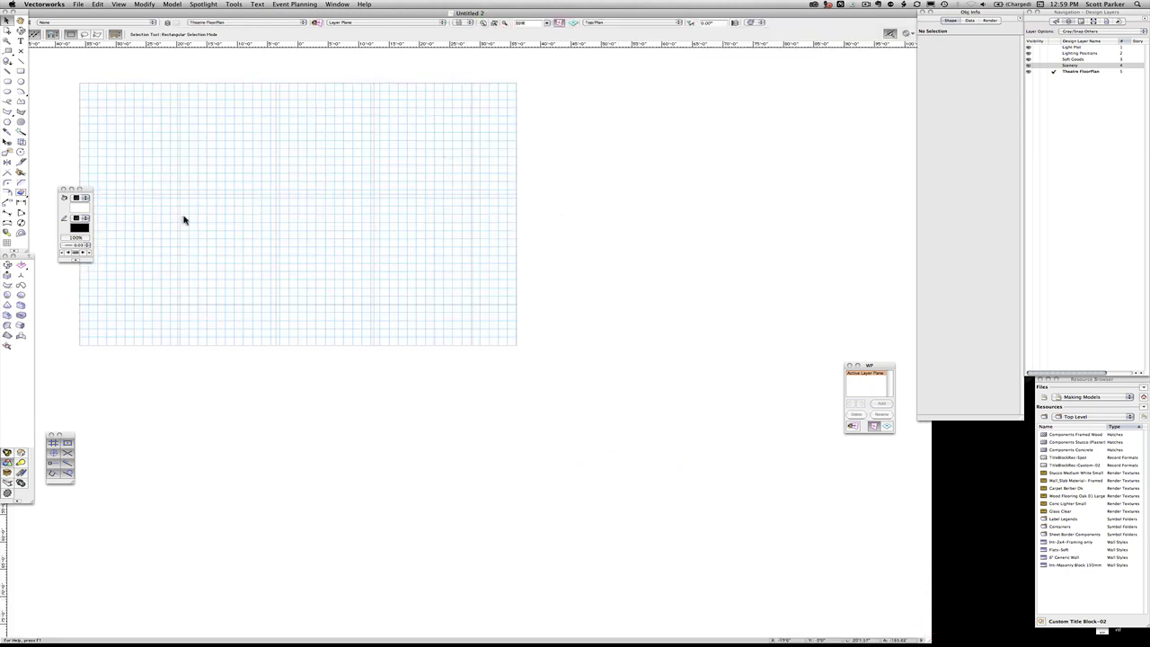
{"action": "left_click", "coordinate": [485, 25]}
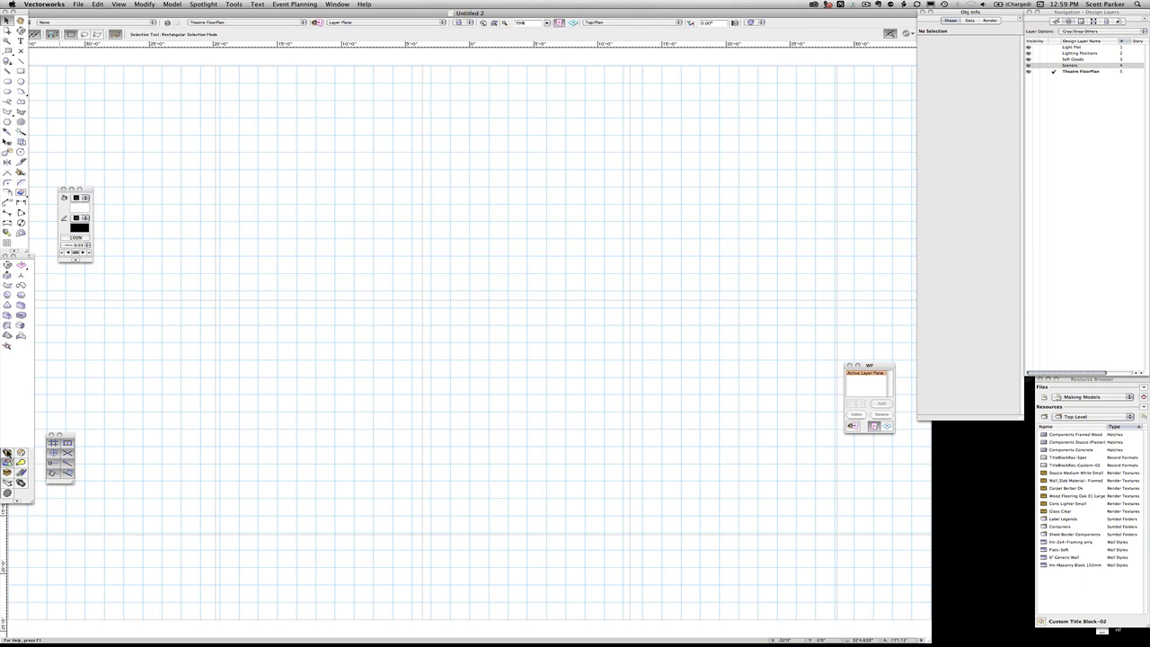
{"action": "left_click", "coordinate": [7, 454]}
{"action": "left_click", "coordinate": [20, 314]}
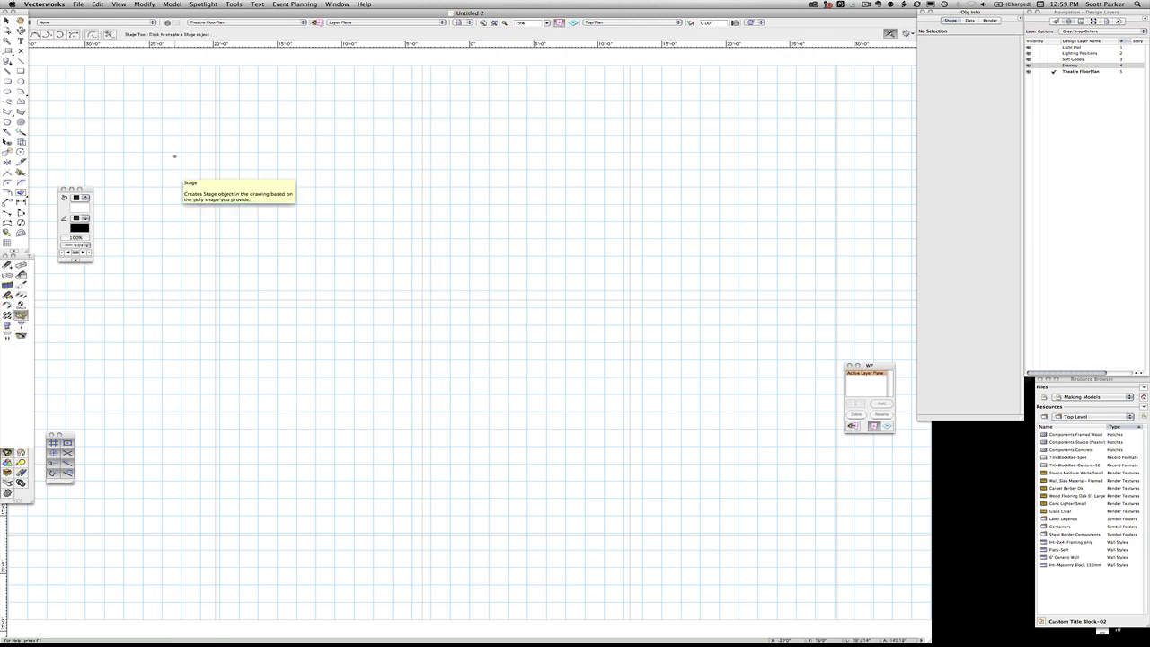
{"action": "left_click", "coordinate": [102, 118]}
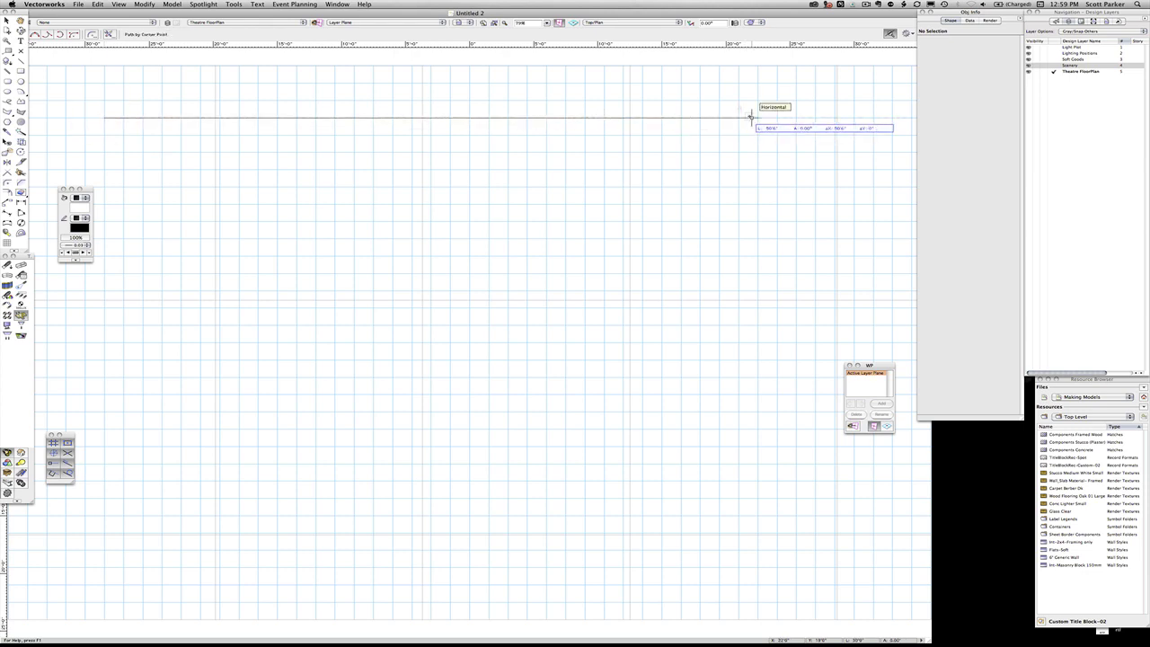
{"action": "key", "text": "Return"}
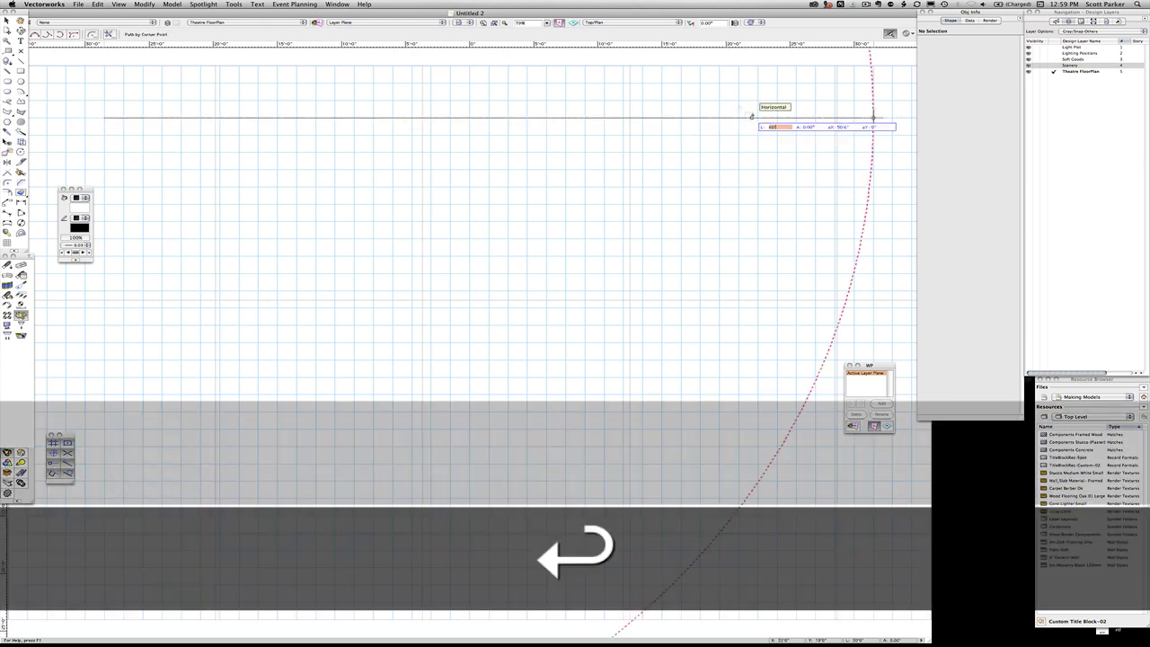
{"action": "left_click", "coordinate": [753, 115]}
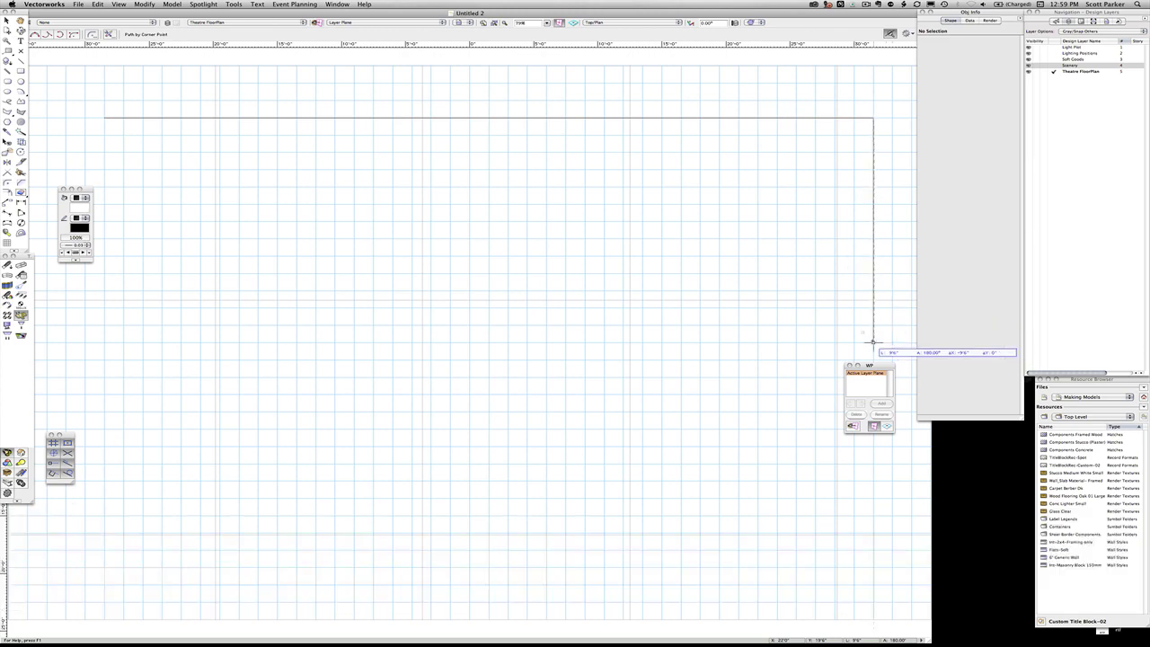
{"action": "type", "text": "30"}
{"action": "left_click", "coordinate": [871, 341]}
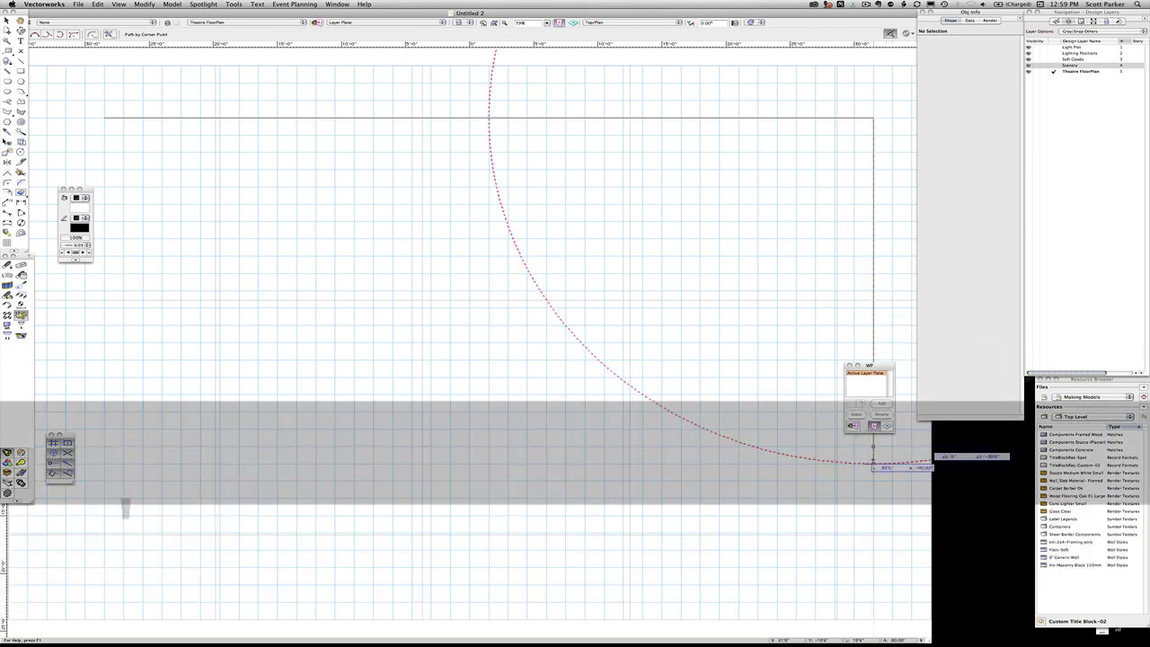
{"action": "left_click", "coordinate": [872, 462]}
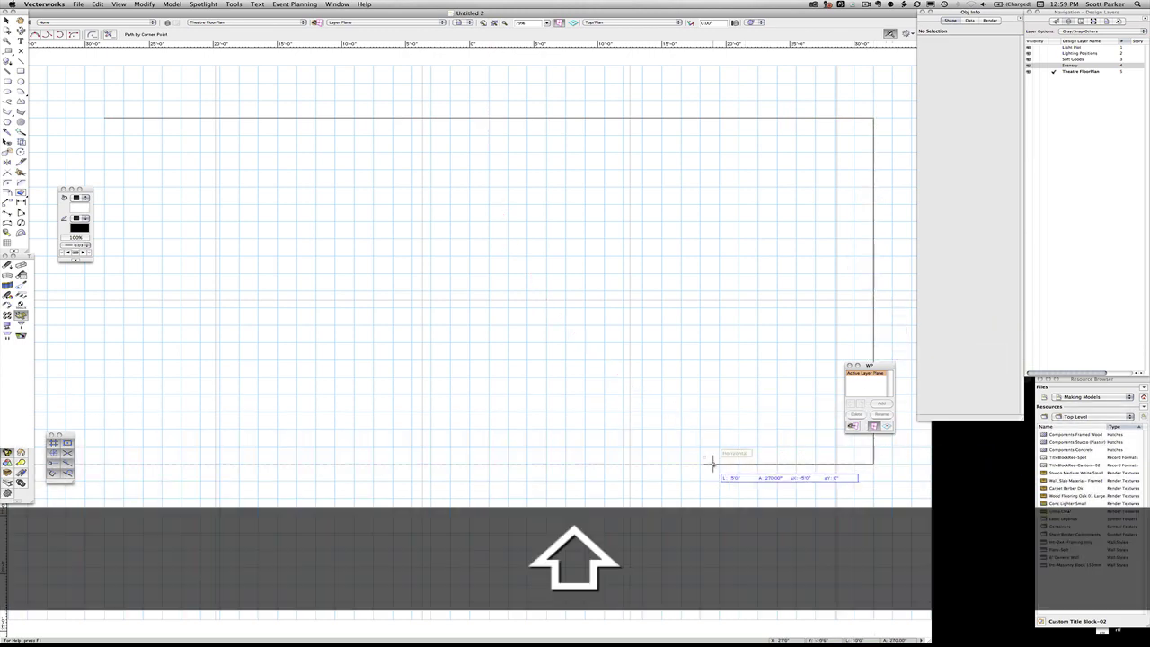
Step: Complete the stage outline with a 30' wide, 5' deep apron centred between two 15' front edges, and close it at the starting corner
{"action": "type", "text": "15"}
{"action": "key", "text": "Return"}
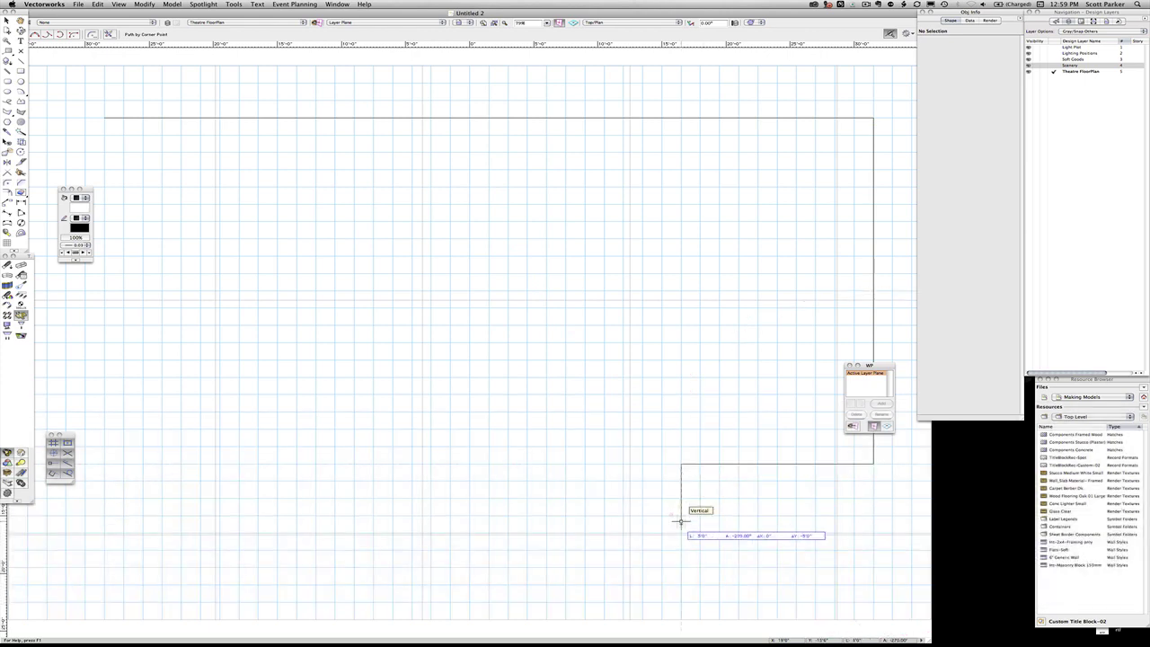
{"action": "type", "text": "5'"}
{"action": "key", "text": "Return"}
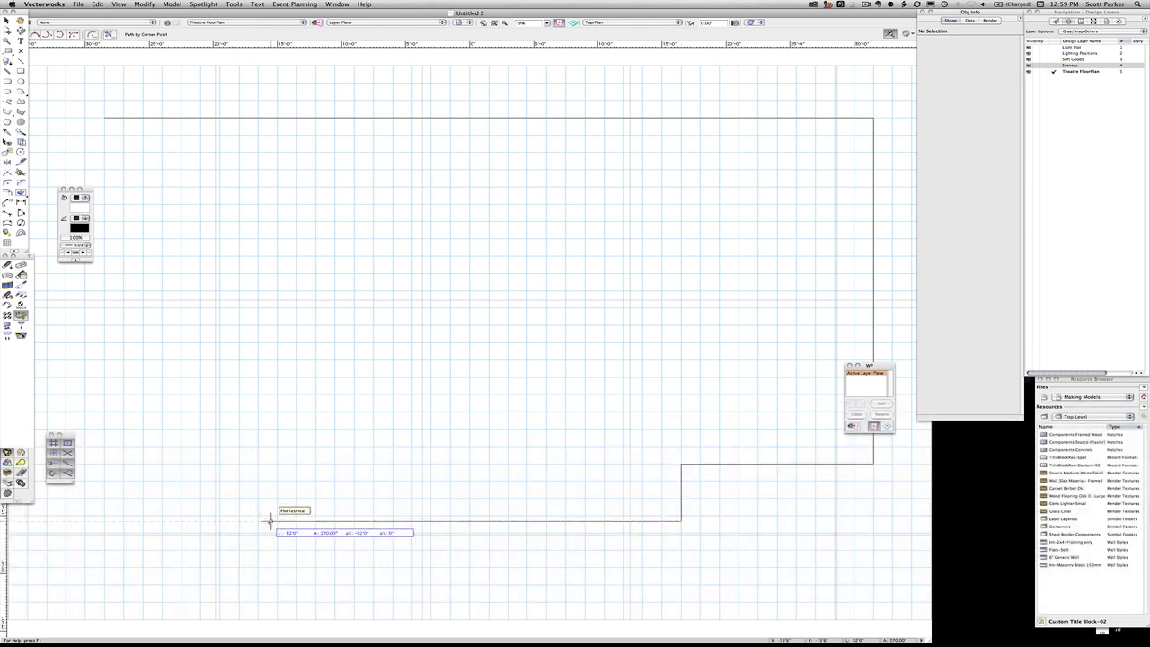
{"action": "type", "text": "3'"}
{"action": "key", "text": "Return"}
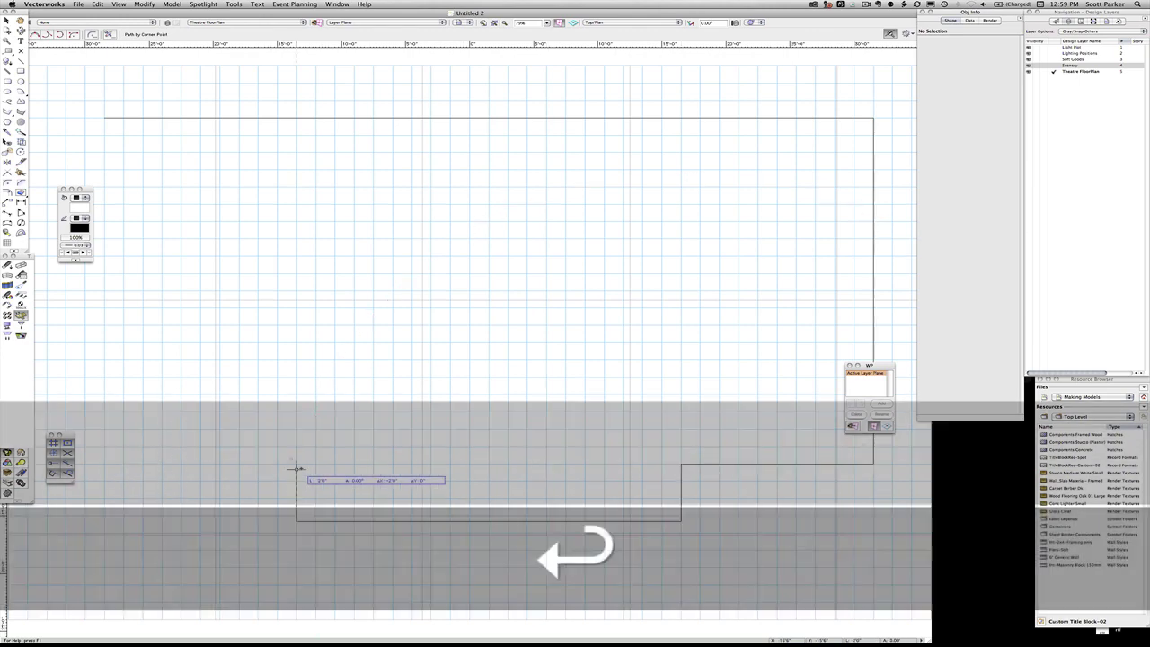
{"action": "type", "text": "5'"}
{"action": "key", "text": "Return"}
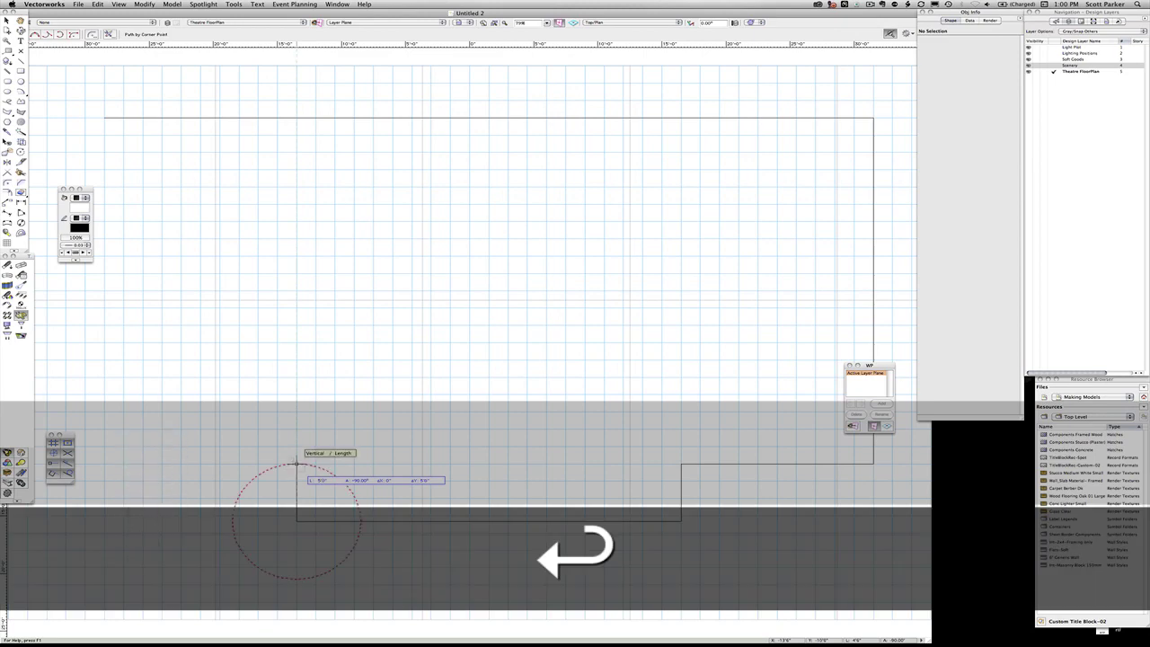
{"action": "type", "text": "15'"}
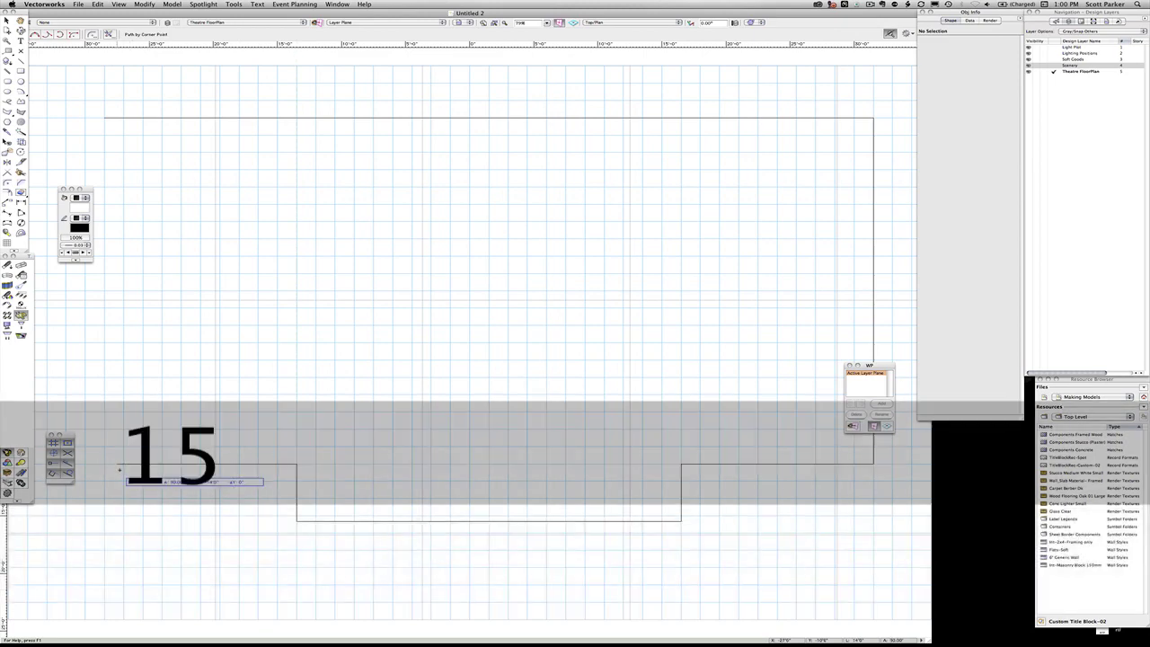
{"action": "key", "text": "Return"}
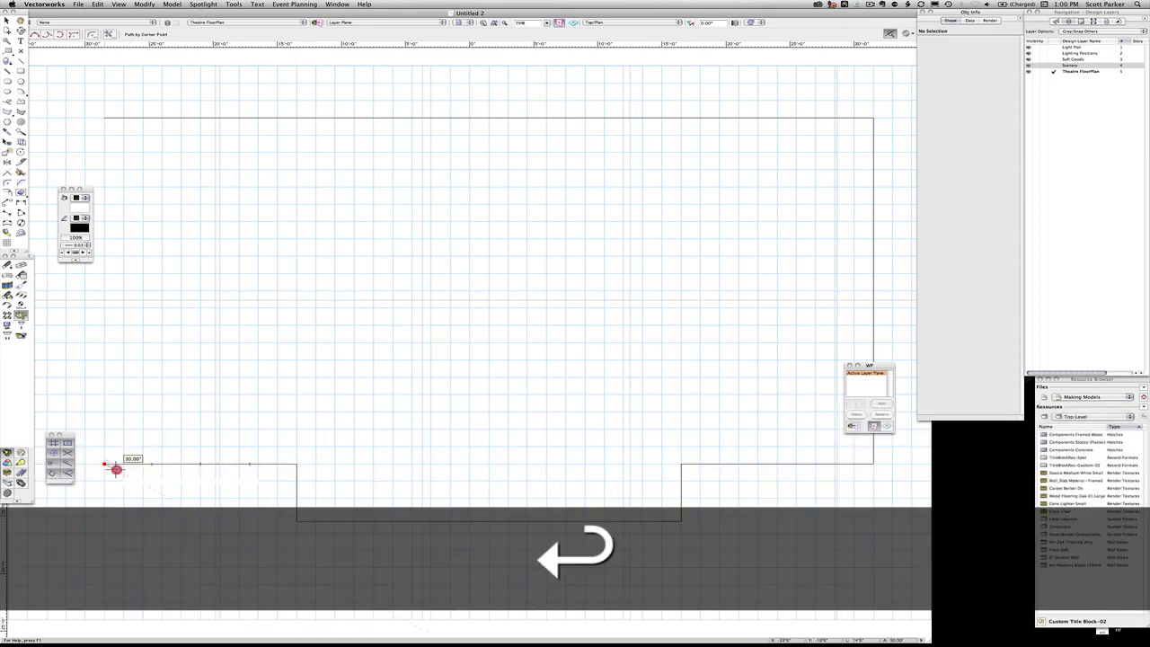
{"action": "left_click", "coordinate": [104, 118]}
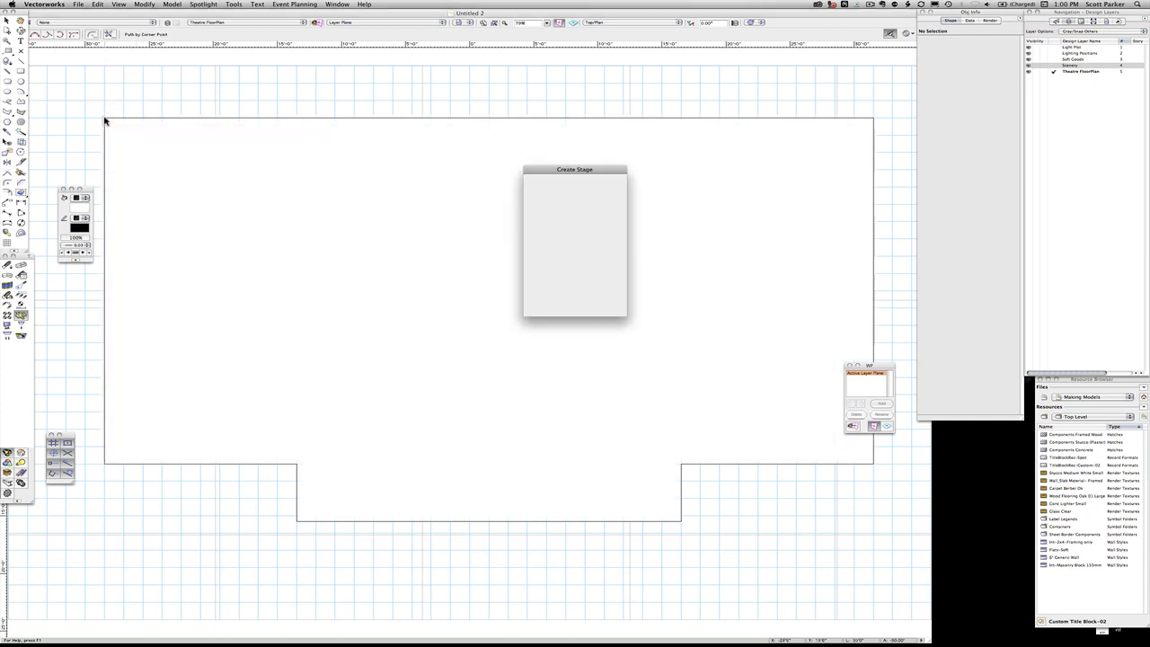
Step: Set the stage's top texture to Carpet Berber Dk and create the stage object
{"action": "left_click", "coordinate": [611, 211]}
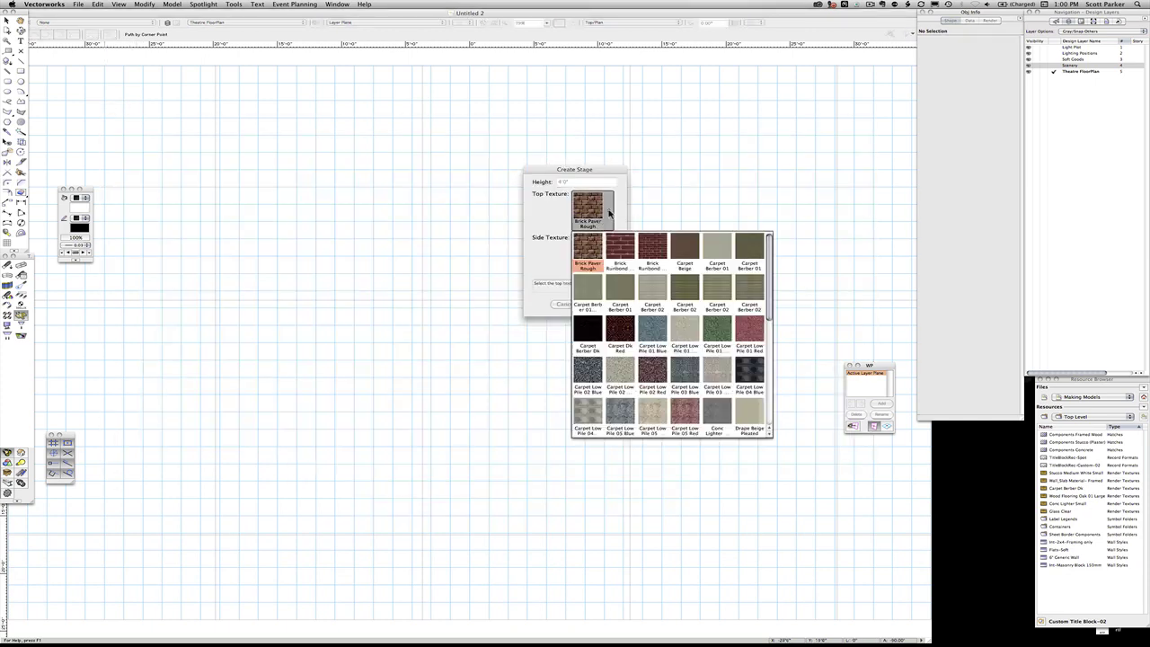
{"action": "left_click", "coordinate": [589, 334]}
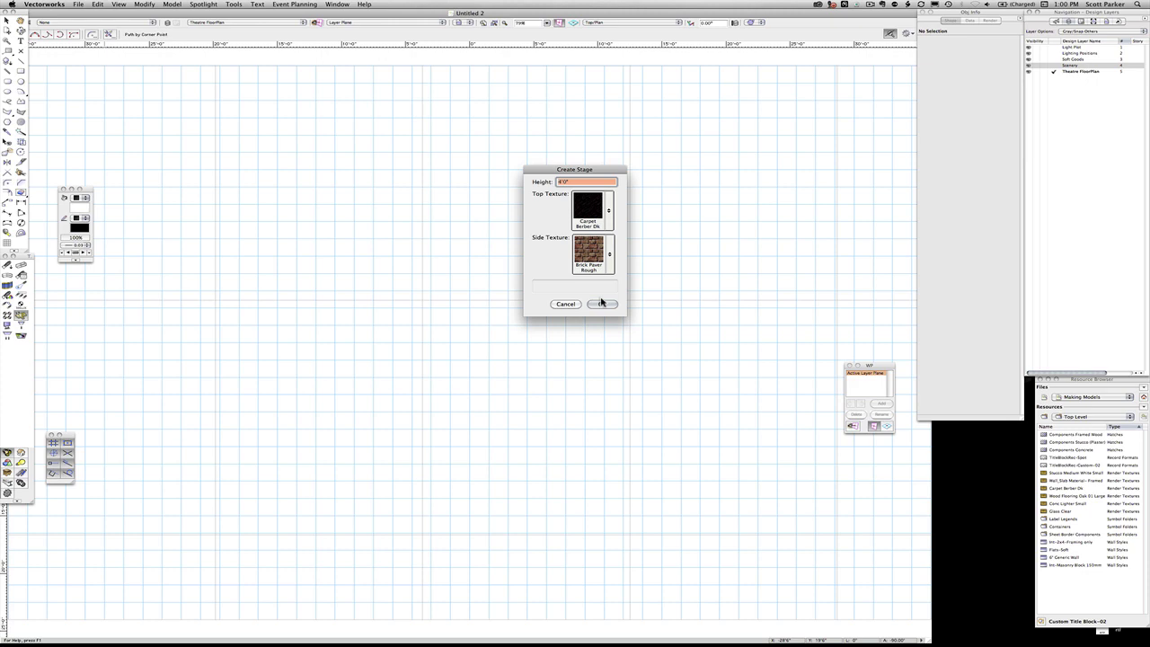
{"action": "left_click", "coordinate": [603, 305]}
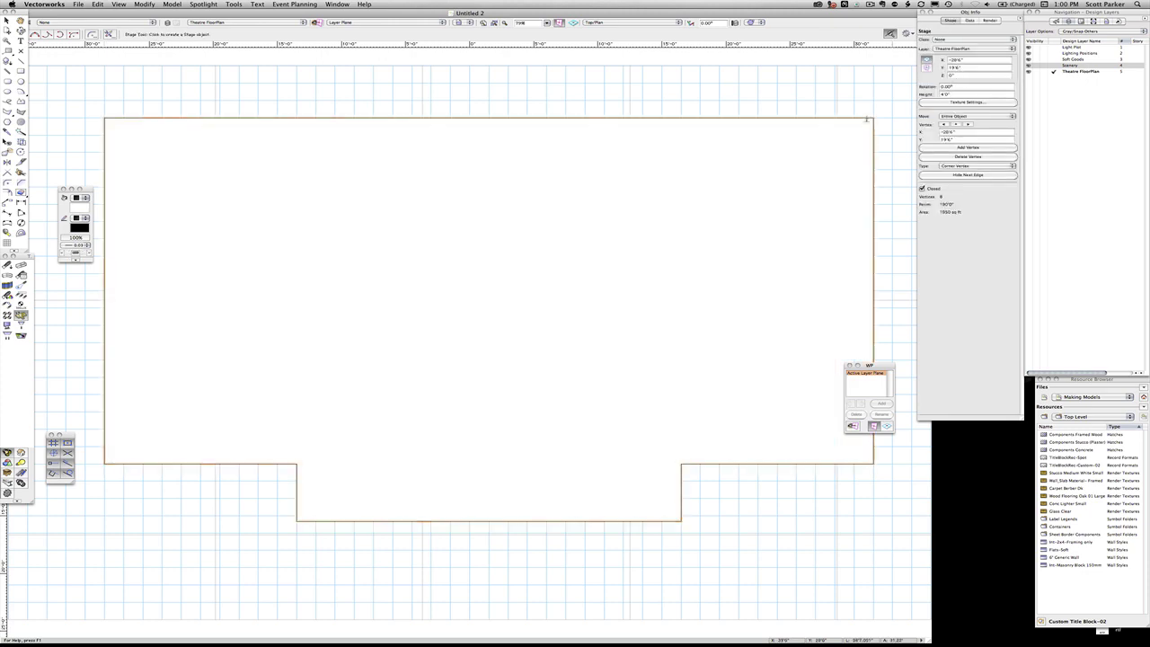
Step: Try setting the stage's Z position to 48 inches in the front view
{"action": "key", "text": "1"}
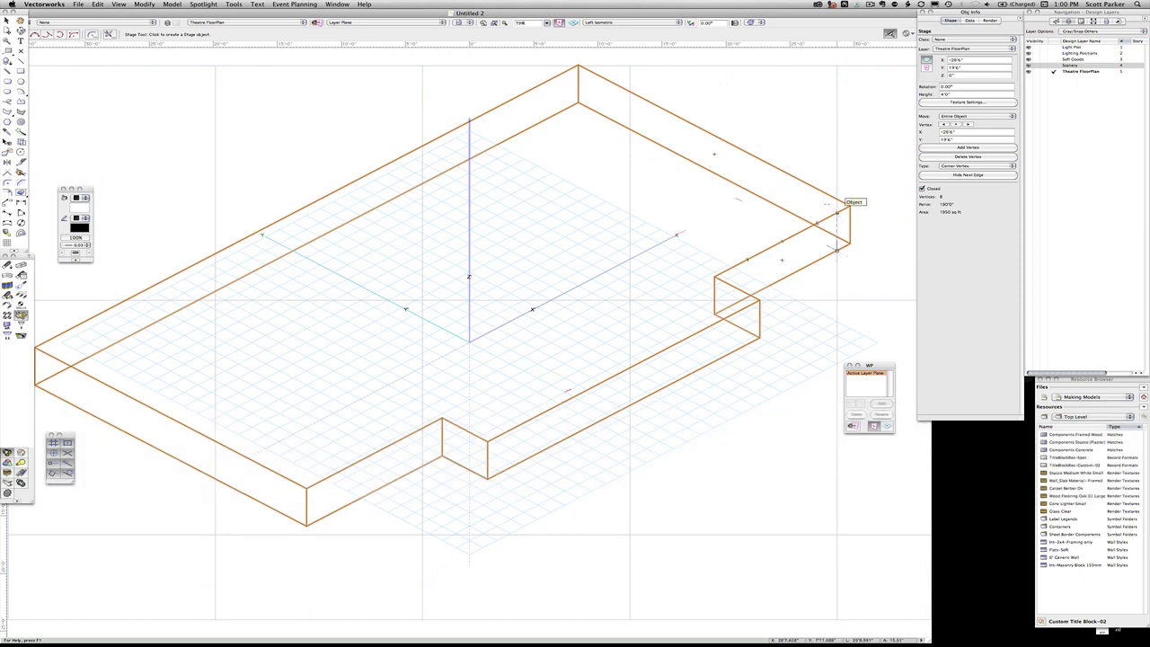
{"action": "key", "text": "2"}
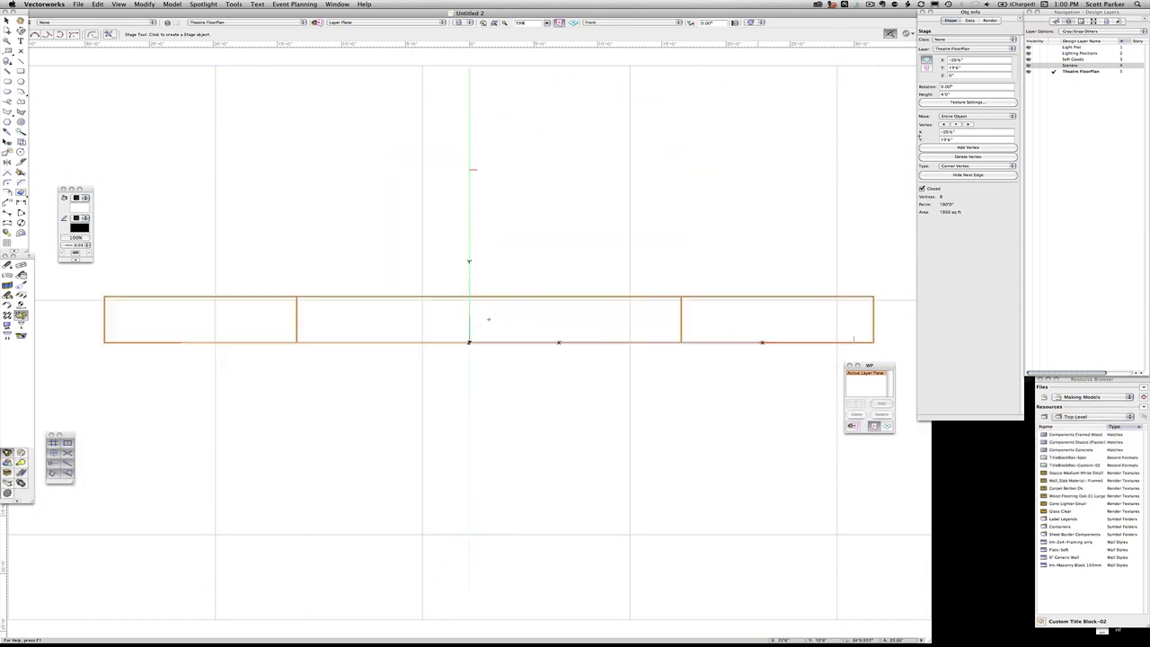
{"action": "left_click", "coordinate": [954, 68]}
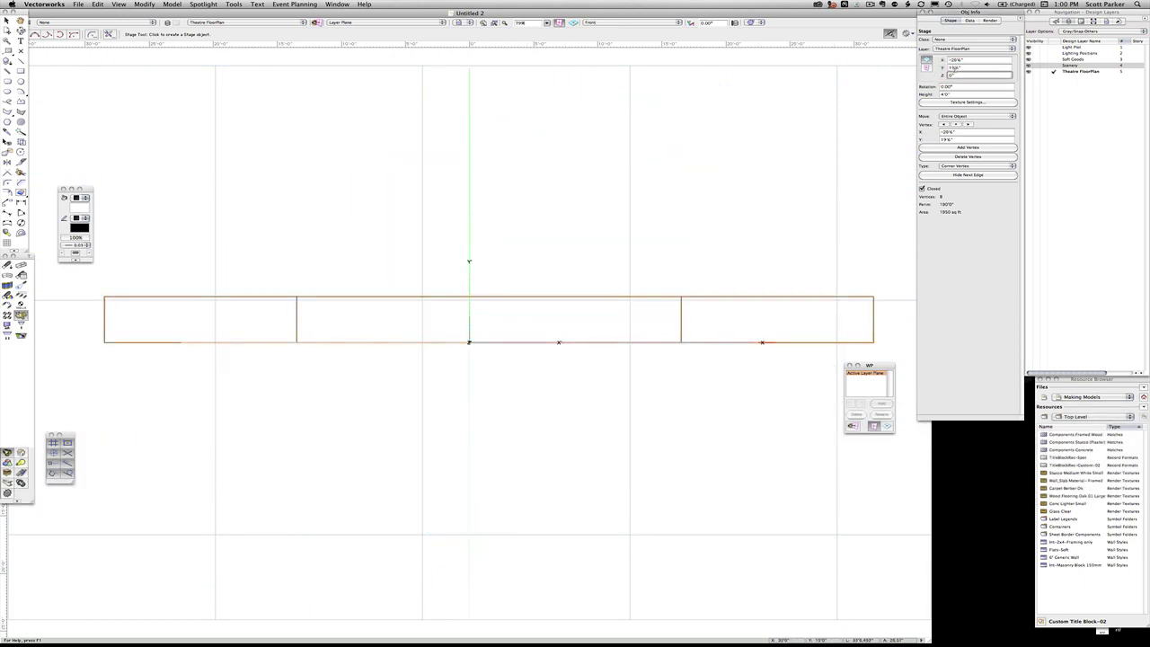
{"action": "type", "text": "48"}
{"action": "key", "text": "Return"}
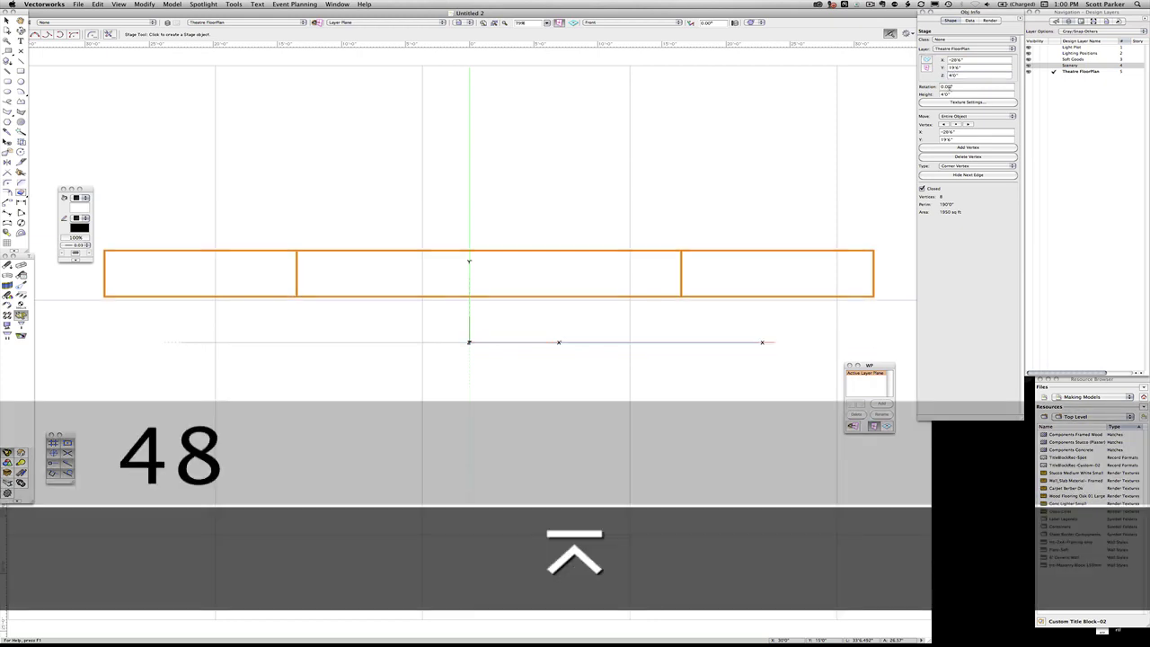
Step: Set the stage's Z position to -48 inches, check it in isometric view, and return to the Top/Plan view
{"action": "left_click", "coordinate": [968, 73]}
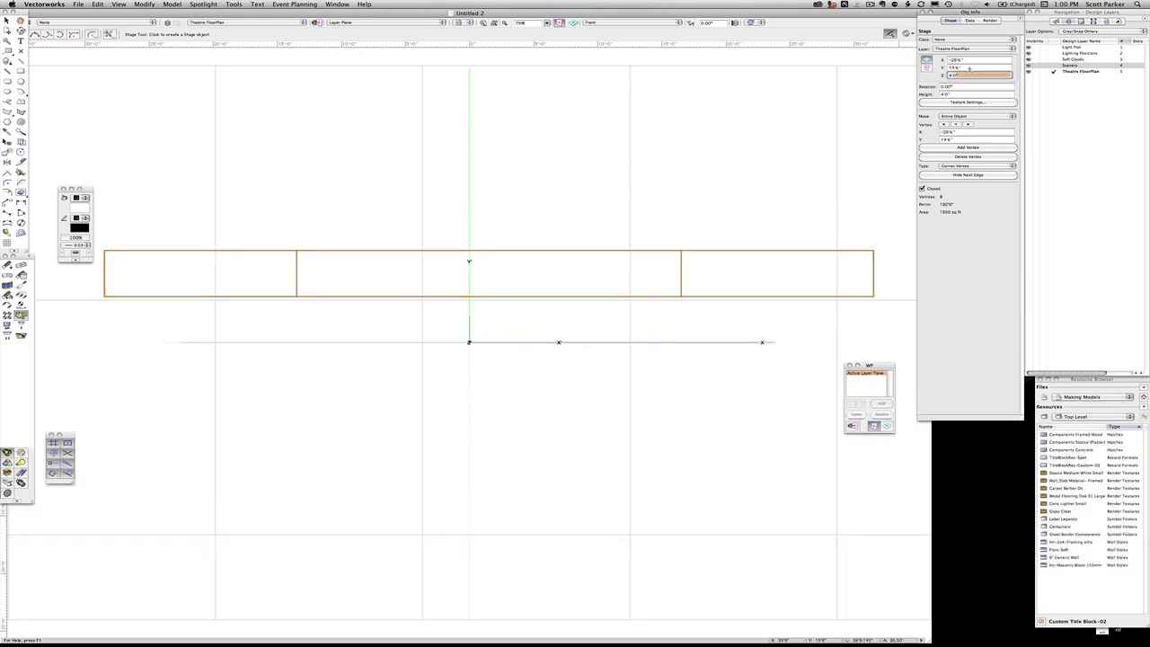
{"action": "left_click", "coordinate": [969, 73]}
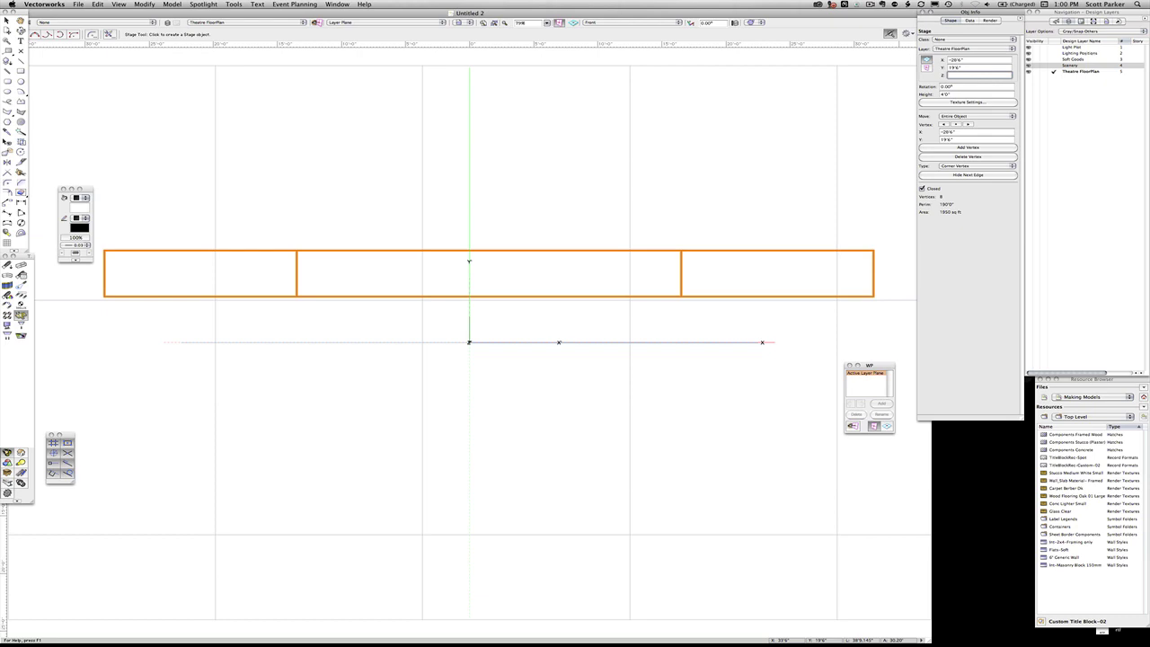
{"action": "type", "text": "-48"}
{"action": "key", "text": "Return"}
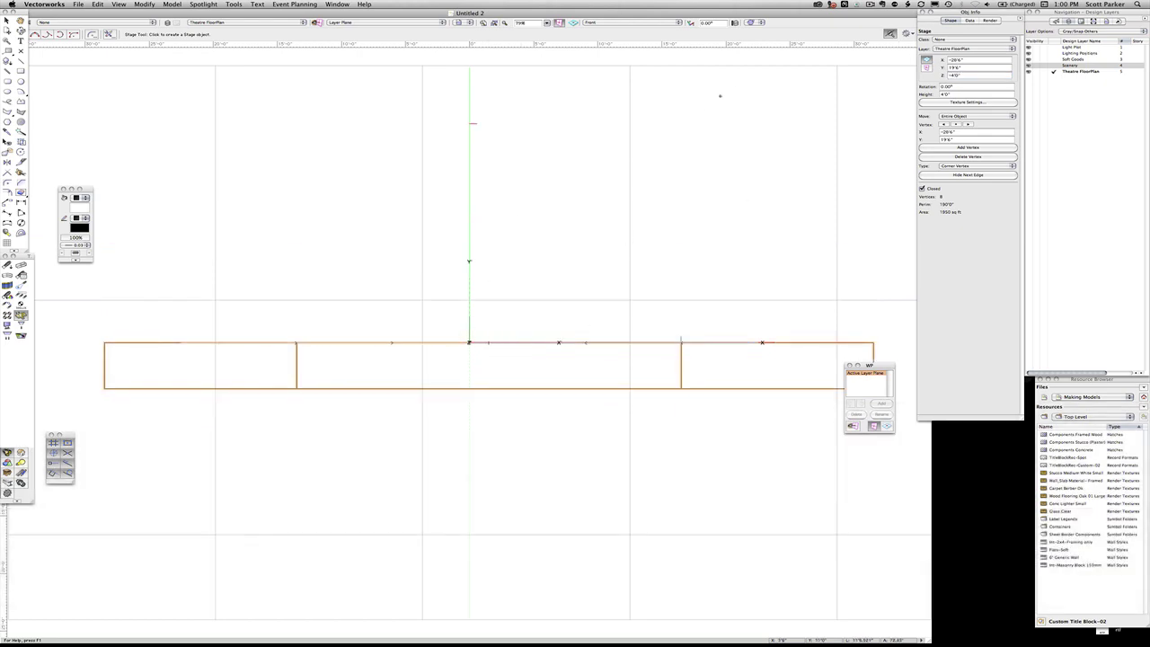
{"action": "key", "text": "1"}
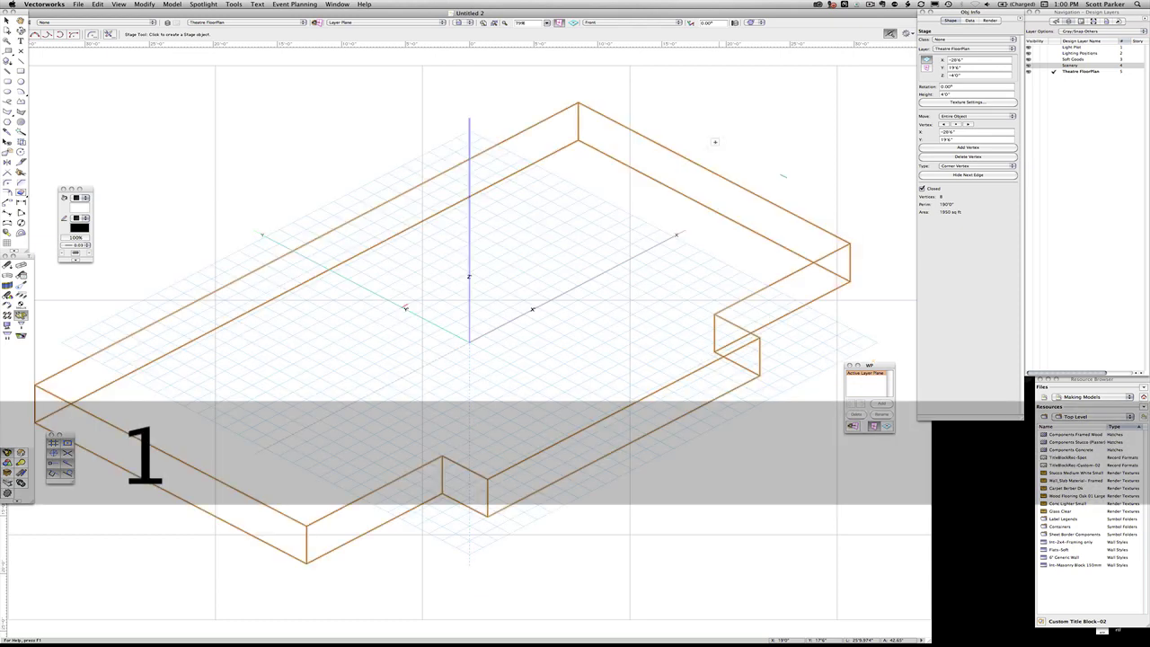
{"action": "key", "text": "0"}
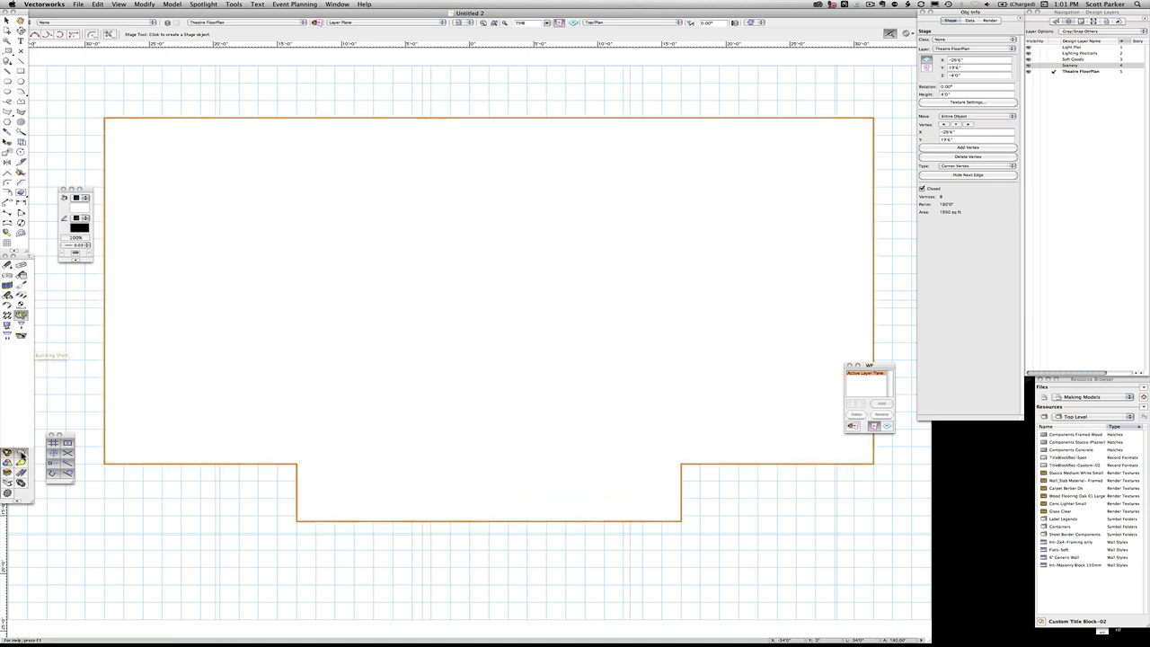
{"action": "left_click", "coordinate": [20, 454]}
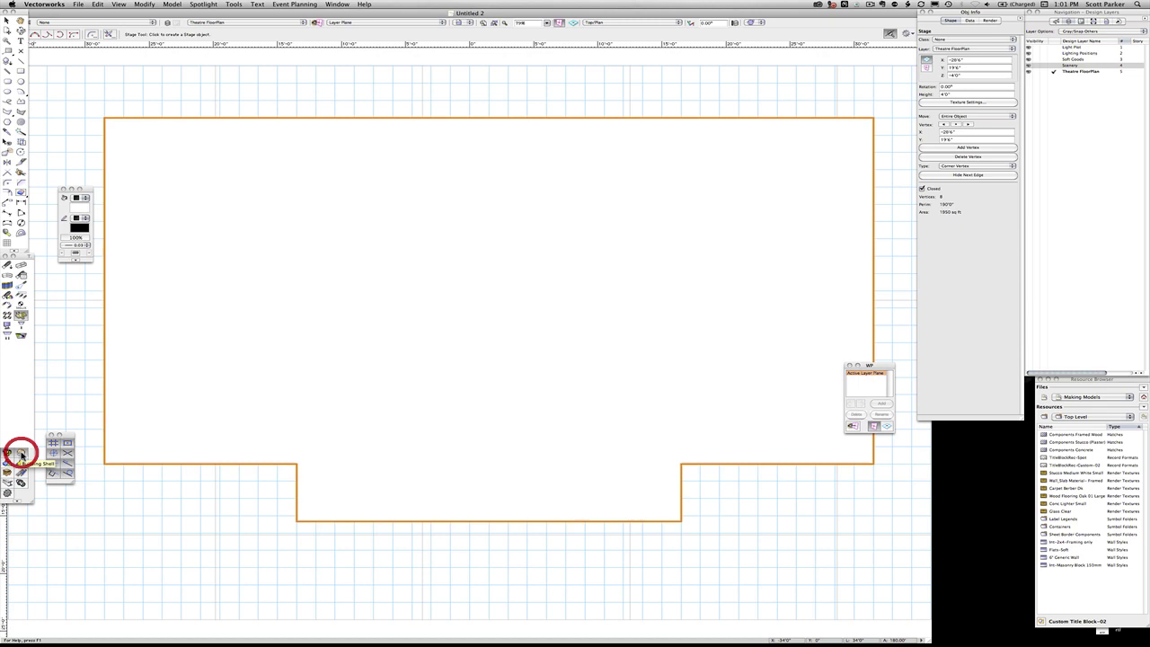
{"action": "key", "text": "x"}
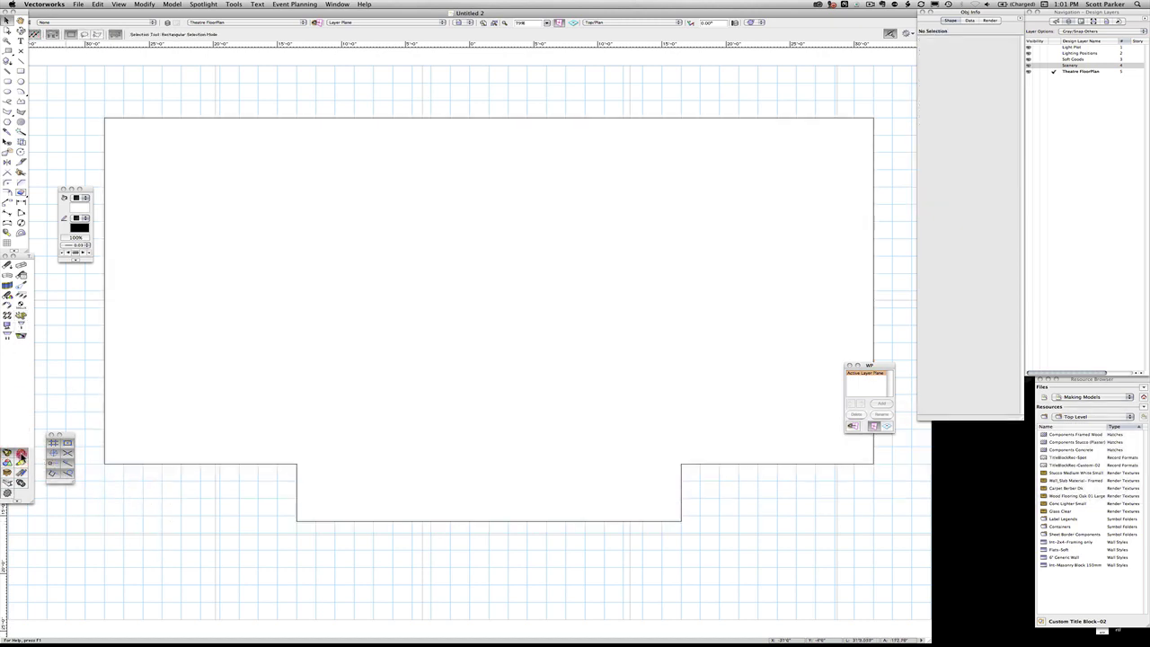
{"action": "left_click", "coordinate": [21, 455]}
{"action": "left_click", "coordinate": [7, 267]}
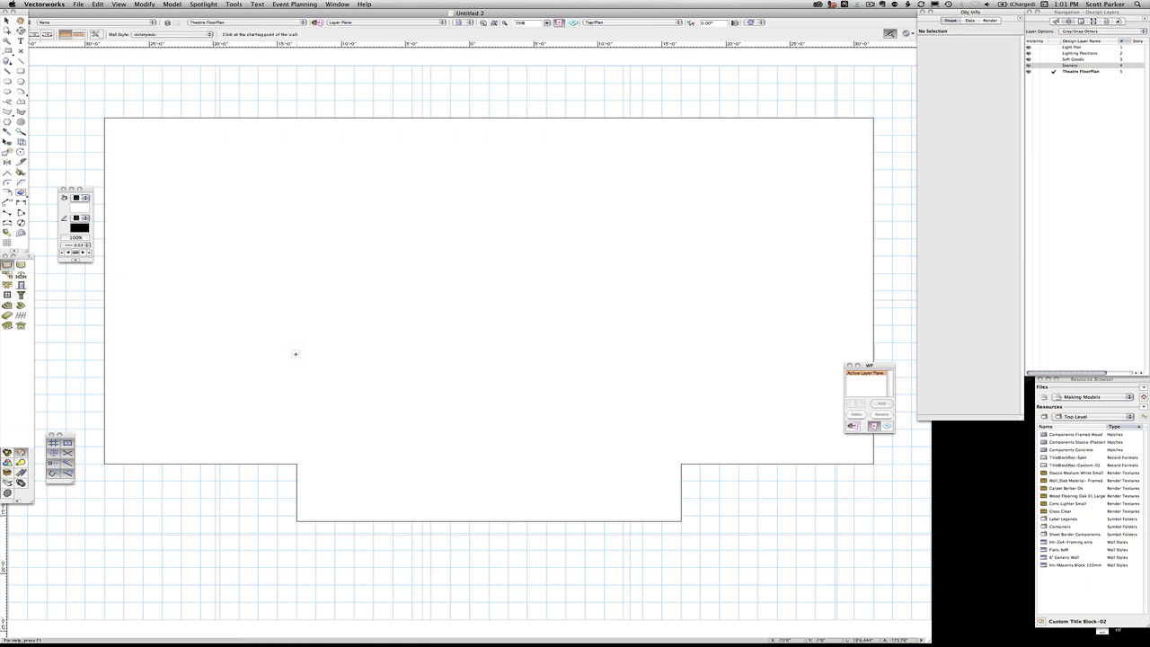
{"action": "left_click", "coordinate": [298, 352]}
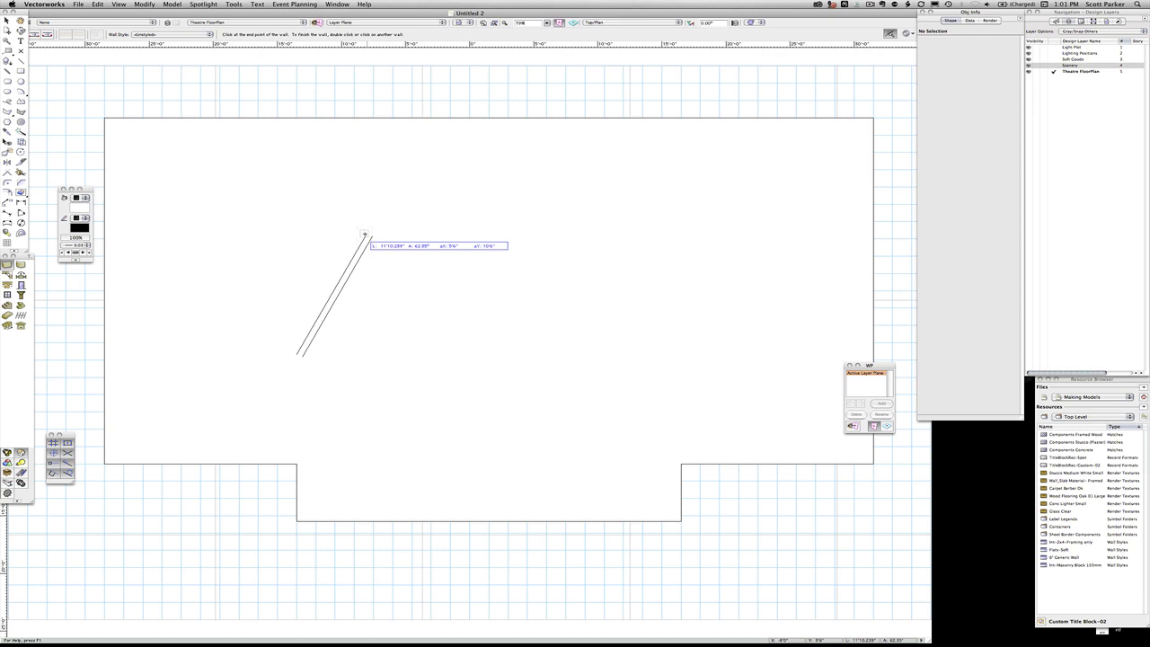
{"action": "key", "text": "x"}
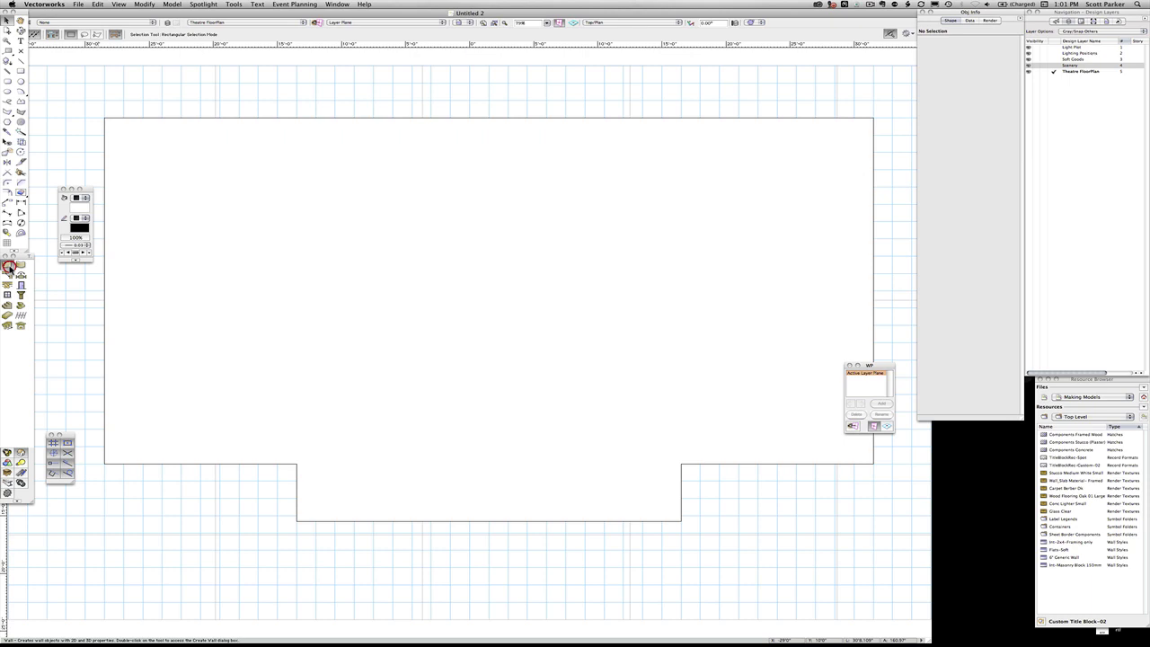
Step: Review the available wall styles for the Wall tool, and set the overall thickness of an unstyled wall to 1 inch
{"action": "left_click", "coordinate": [8, 266]}
{"action": "left_click", "coordinate": [150, 35]}
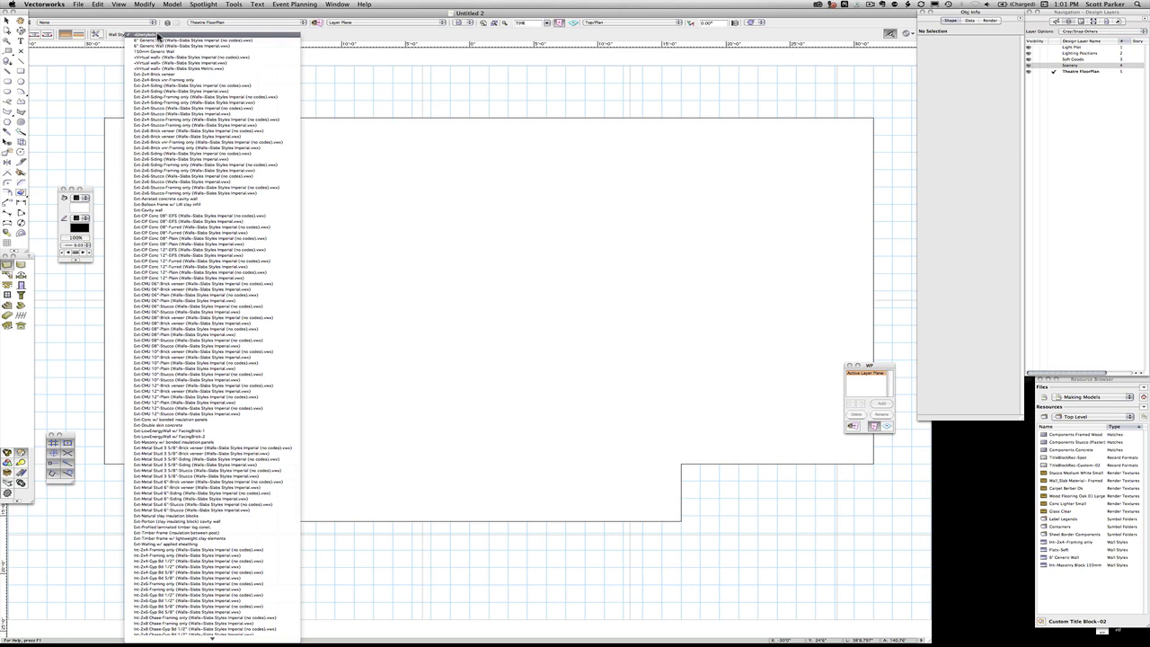
{"action": "key", "text": "super+shift+1"}
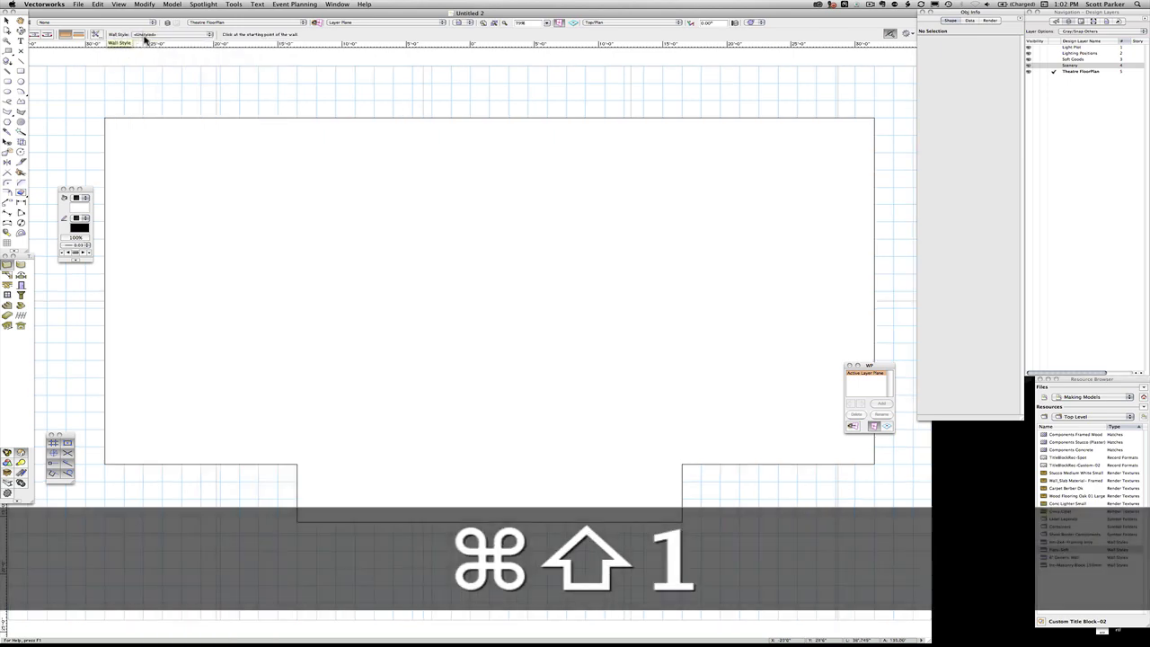
{"action": "left_click", "coordinate": [142, 34]}
{"action": "left_click", "coordinate": [145, 36]}
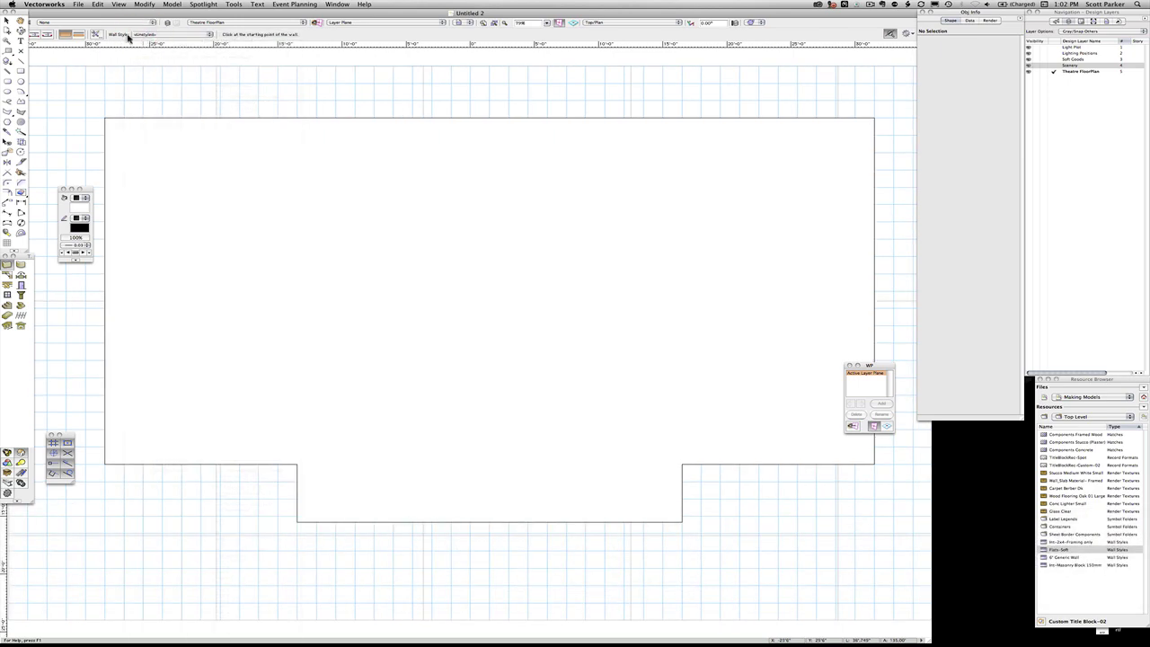
{"action": "left_click", "coordinate": [96, 33]}
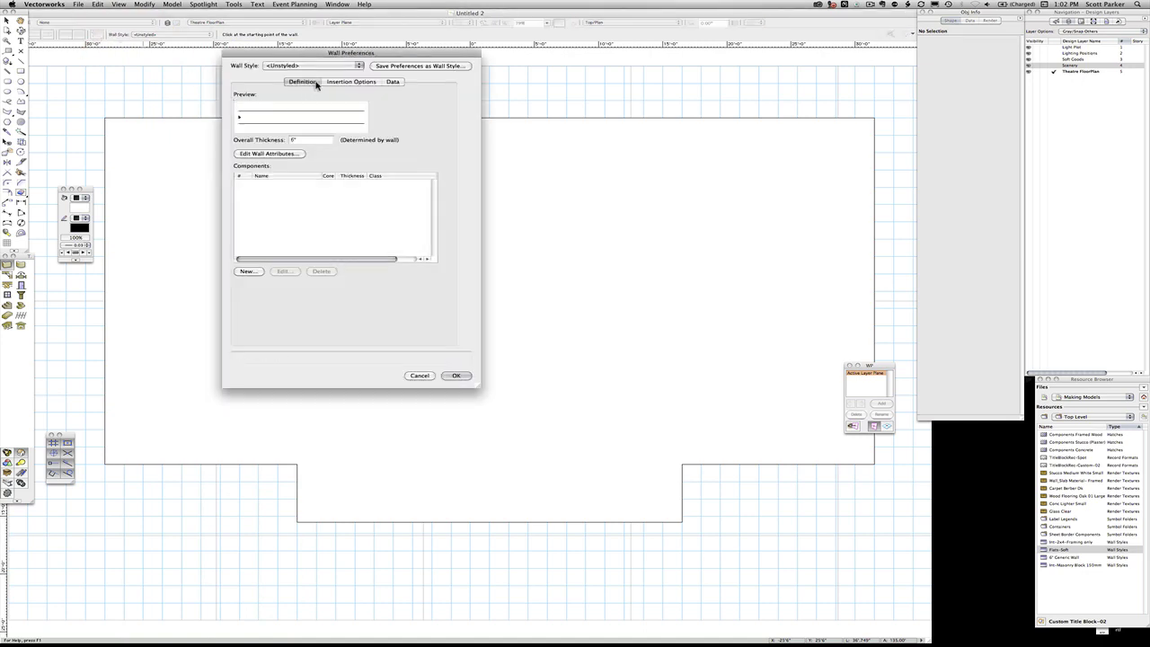
{"action": "left_click", "coordinate": [301, 138]}
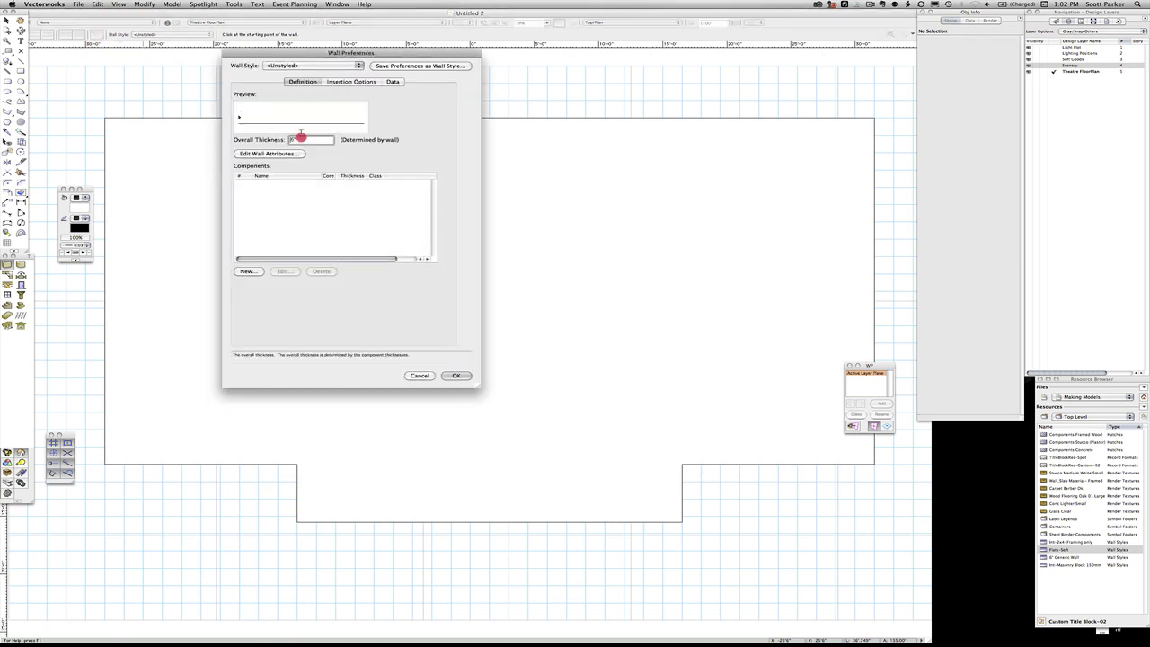
{"action": "type", "text": "1"}
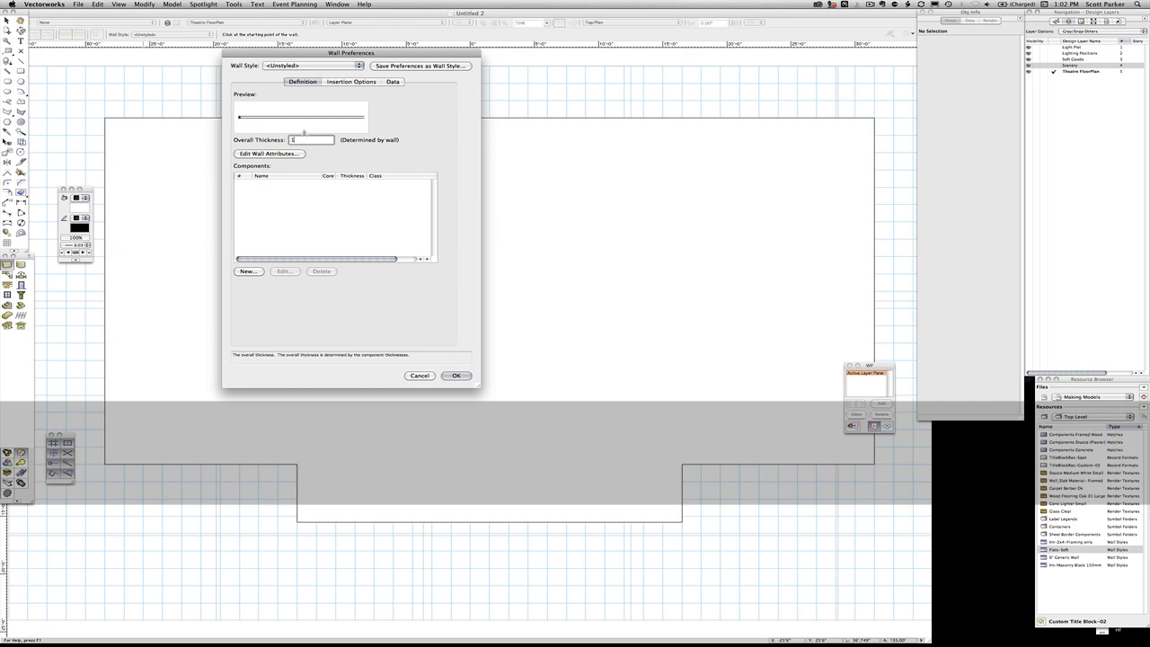
{"action": "key", "text": "super+shift+1"}
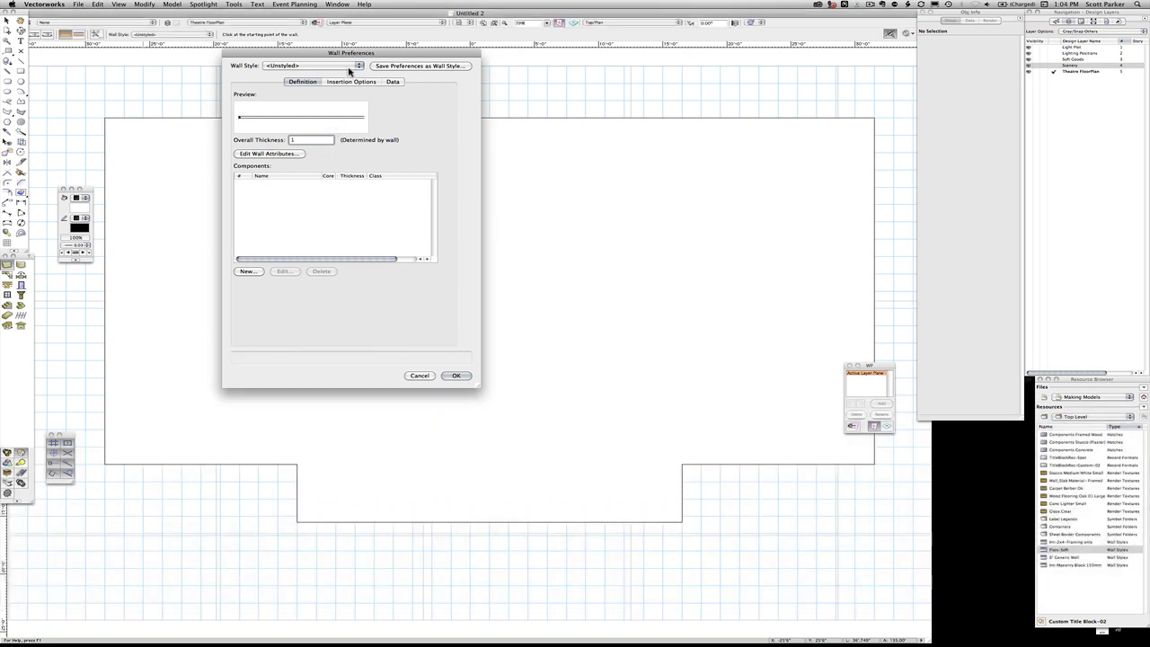
Step: Save the wall preferences as a wall style named Flats Soft Covered Broadway and accept the preferences
{"action": "left_click", "coordinate": [401, 67]}
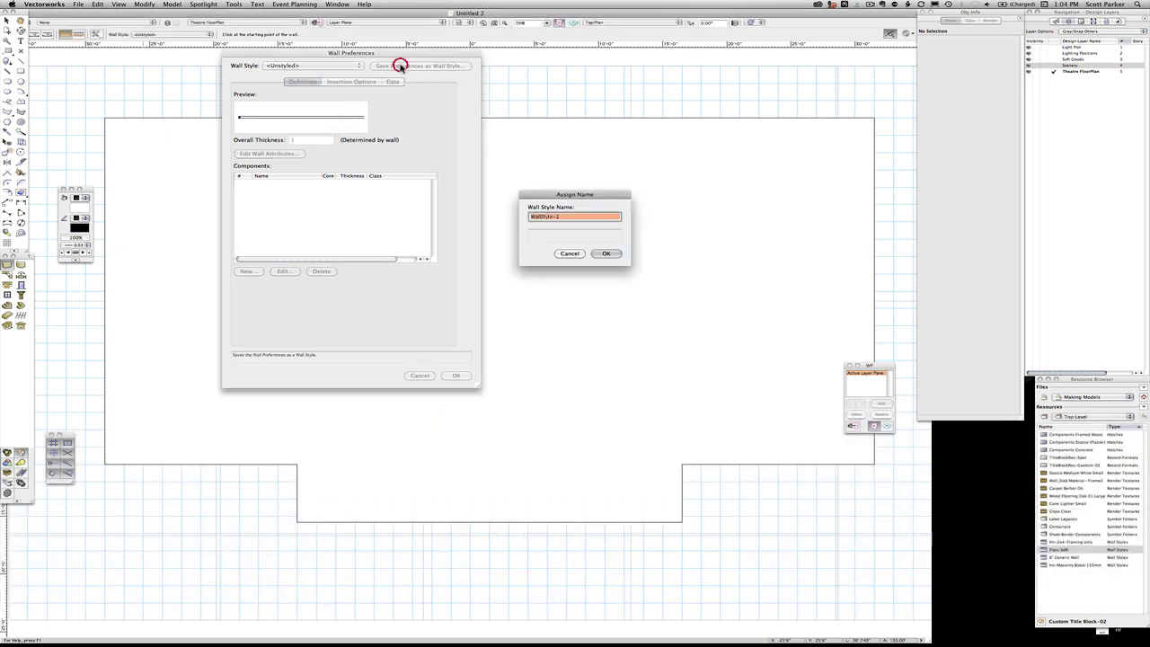
{"action": "type", "text": "Soft Cov"}
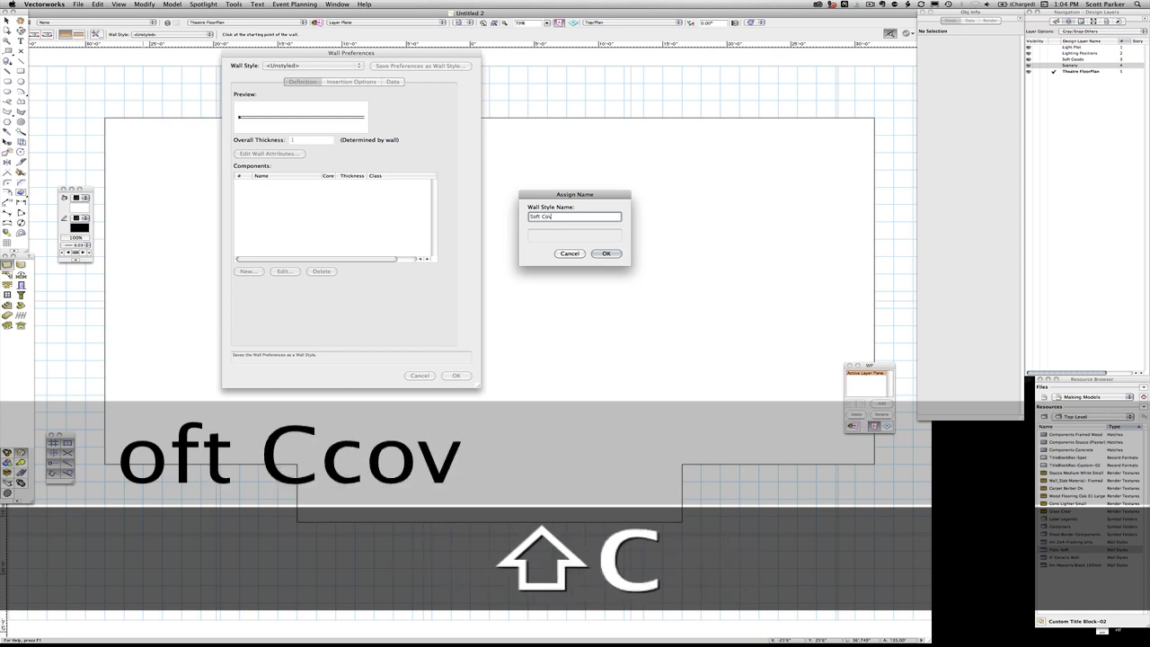
{"action": "type", "text": "ered B"}
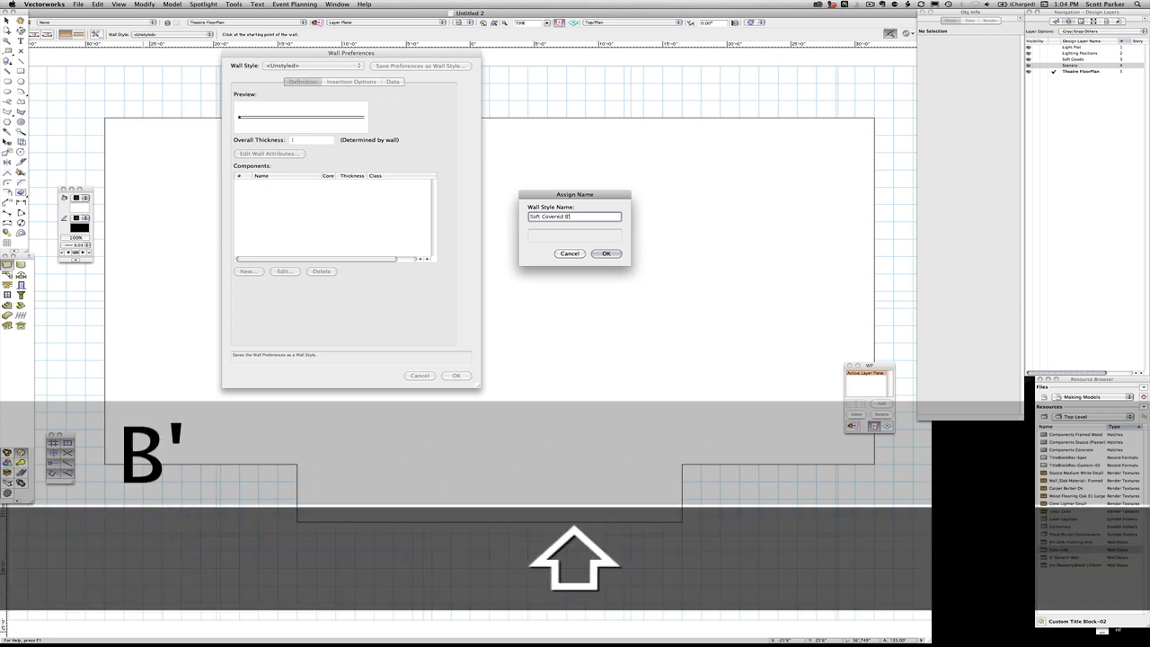
{"action": "type", "text": "'roadw"}
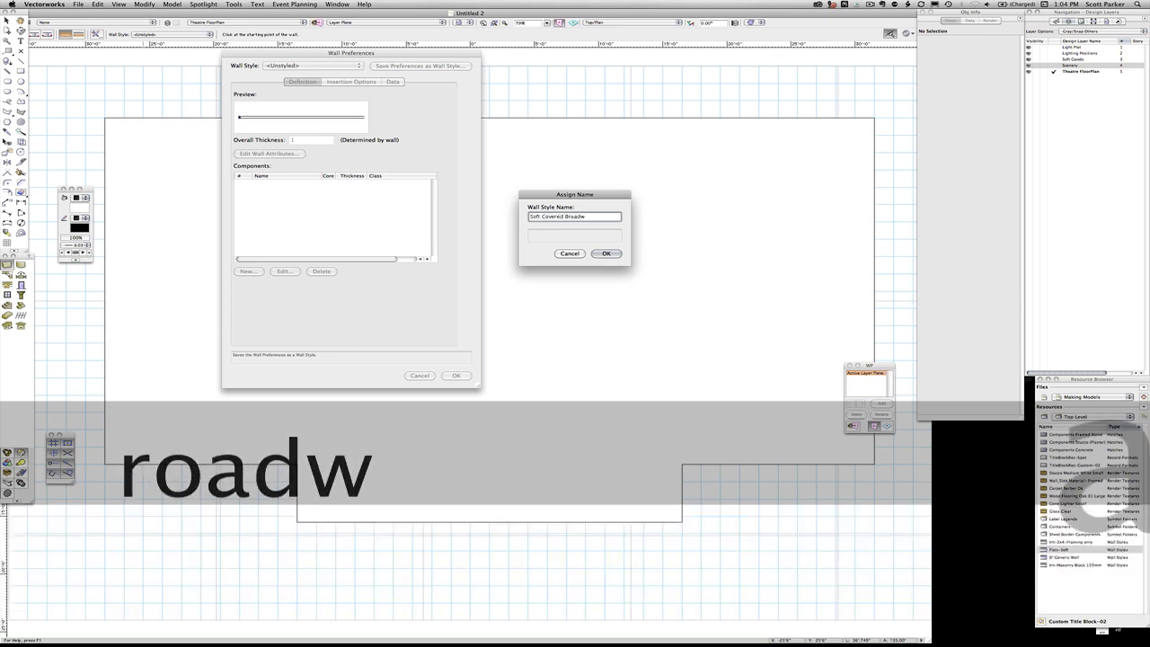
{"action": "type", "text": "ay Flats"}
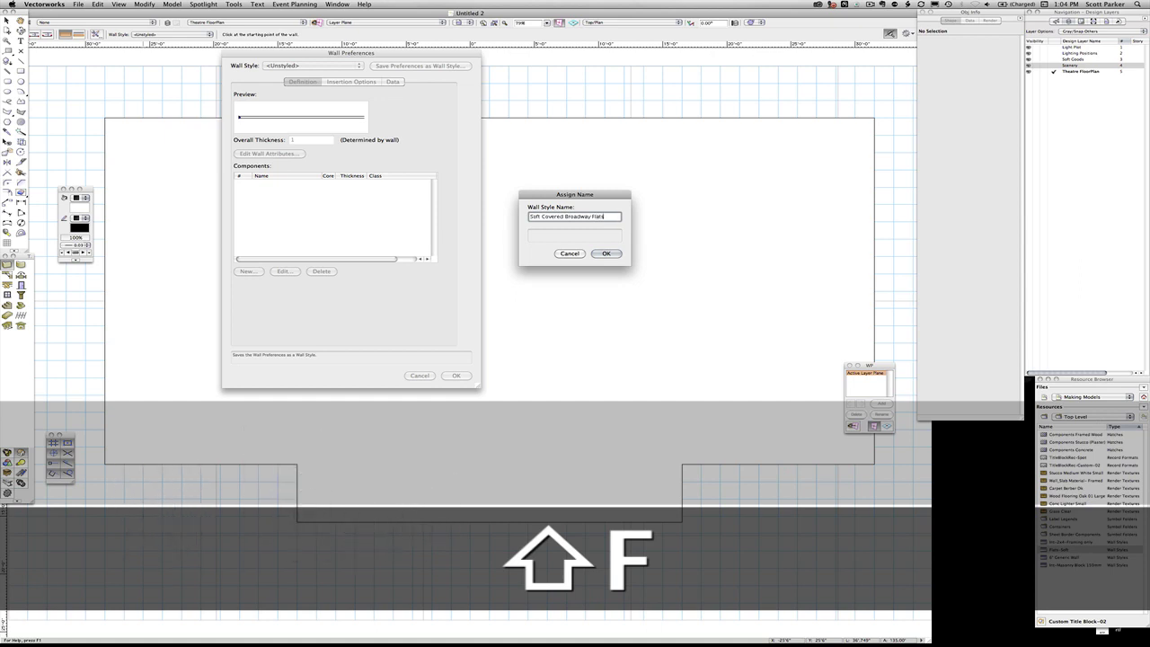
{"action": "key", "text": "BackSpace"}
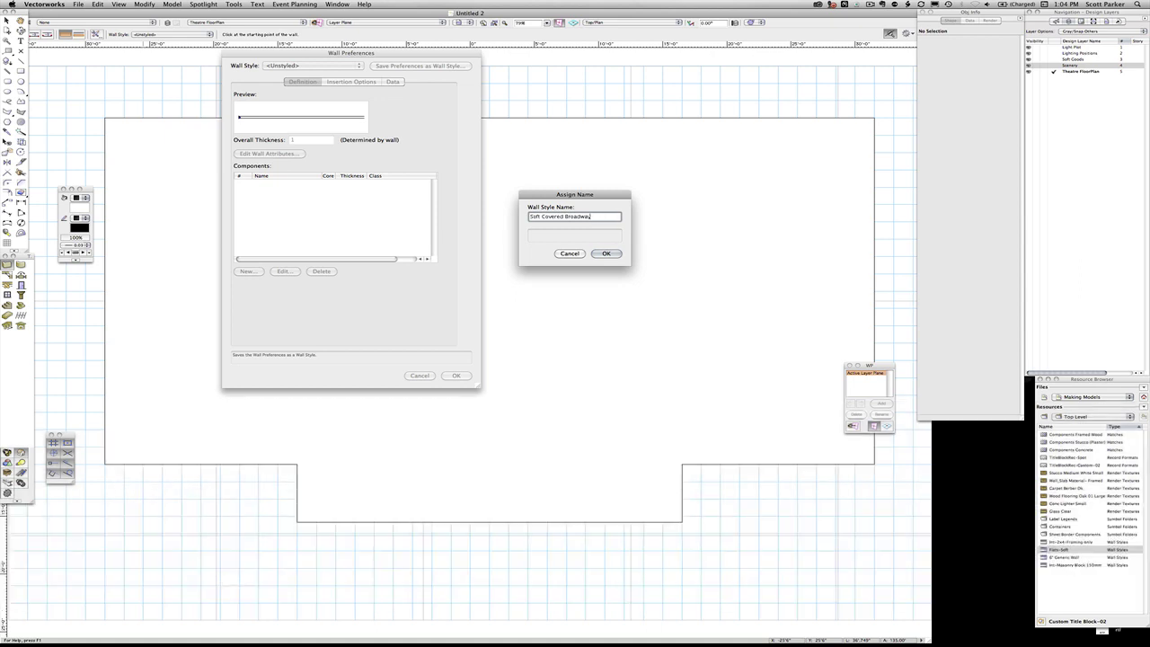
{"action": "key", "text": "Left"}
{"action": "type", "text": "Flats"}
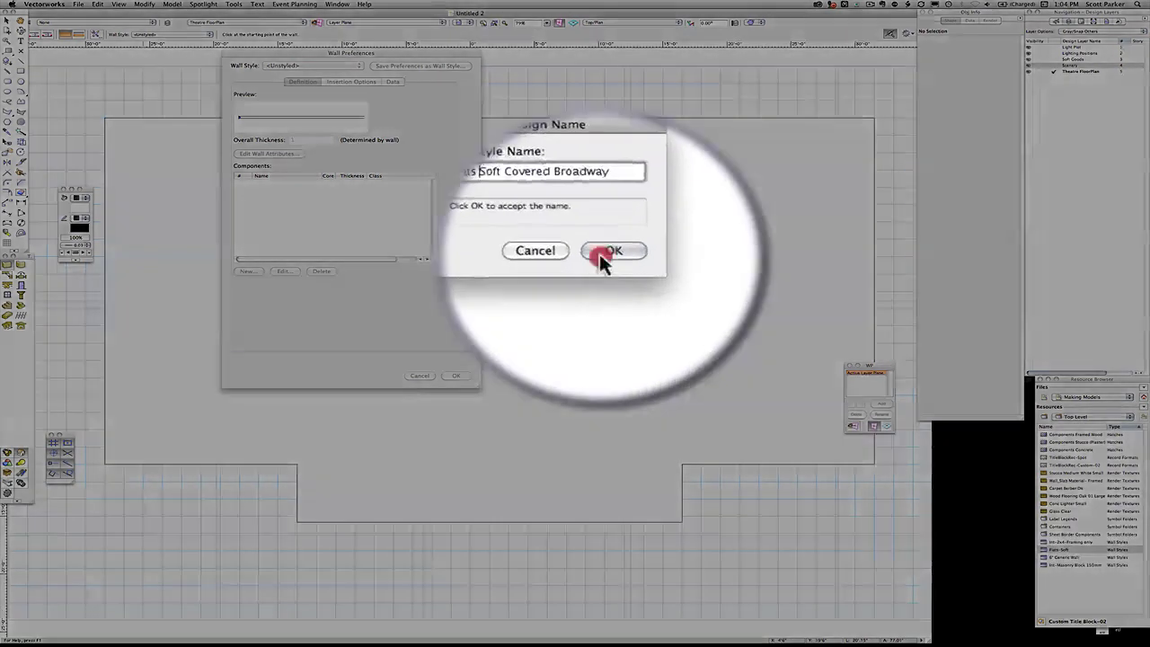
{"action": "left_click", "coordinate": [600, 256]}
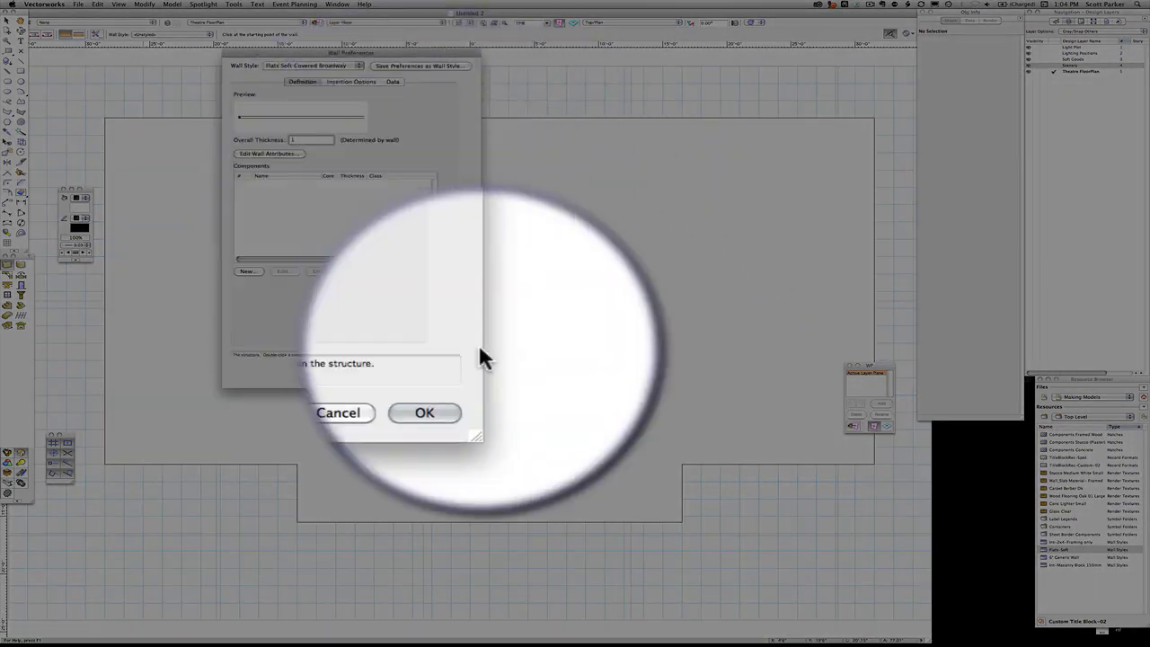
{"action": "left_click", "coordinate": [464, 371]}
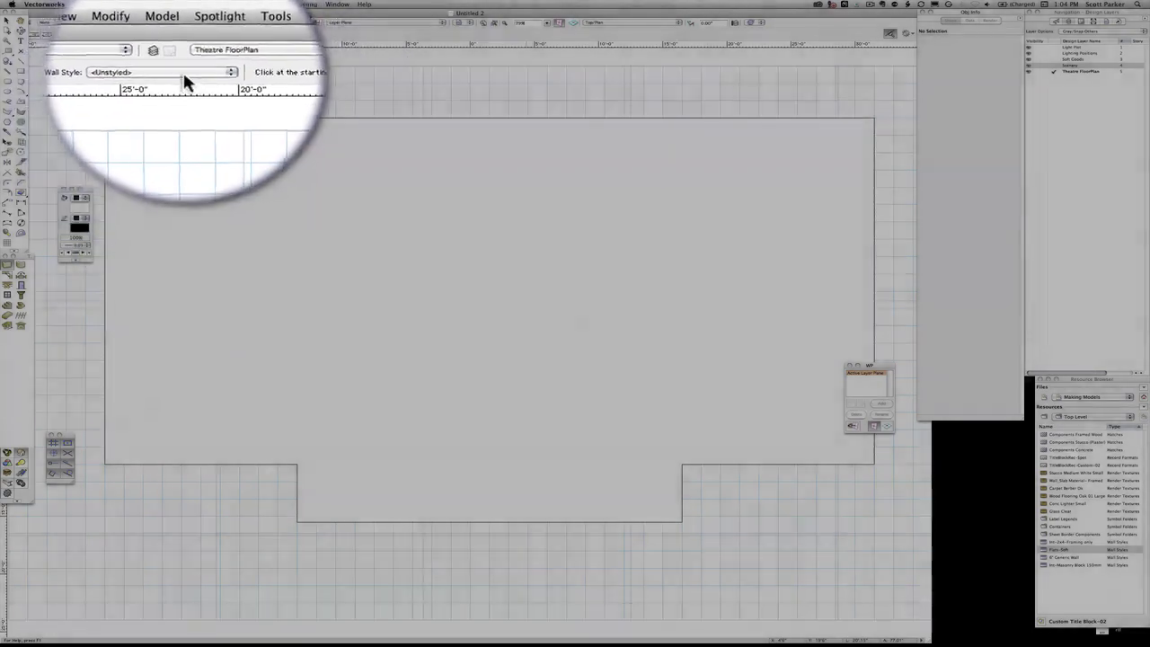
Step: Draw five connected Flats Soft Covered Broadway walls across the apron's width, alternating three 60° angled segments with two straight ones parallel to the stage front
{"action": "left_click", "coordinate": [185, 37]}
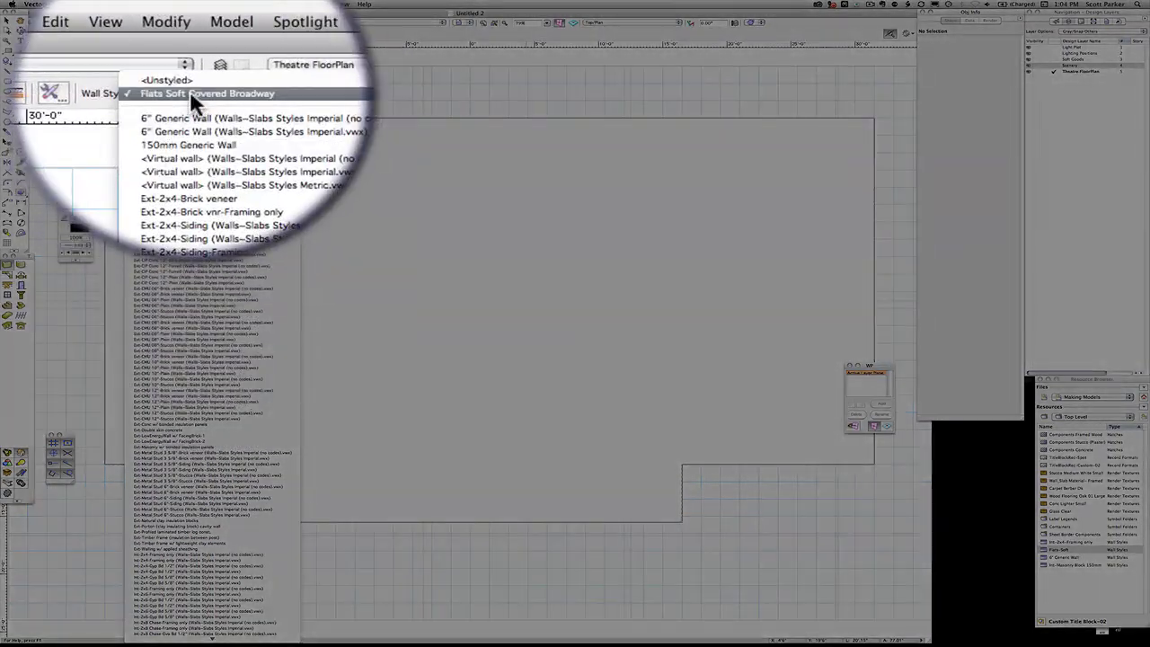
{"action": "left_click", "coordinate": [192, 94]}
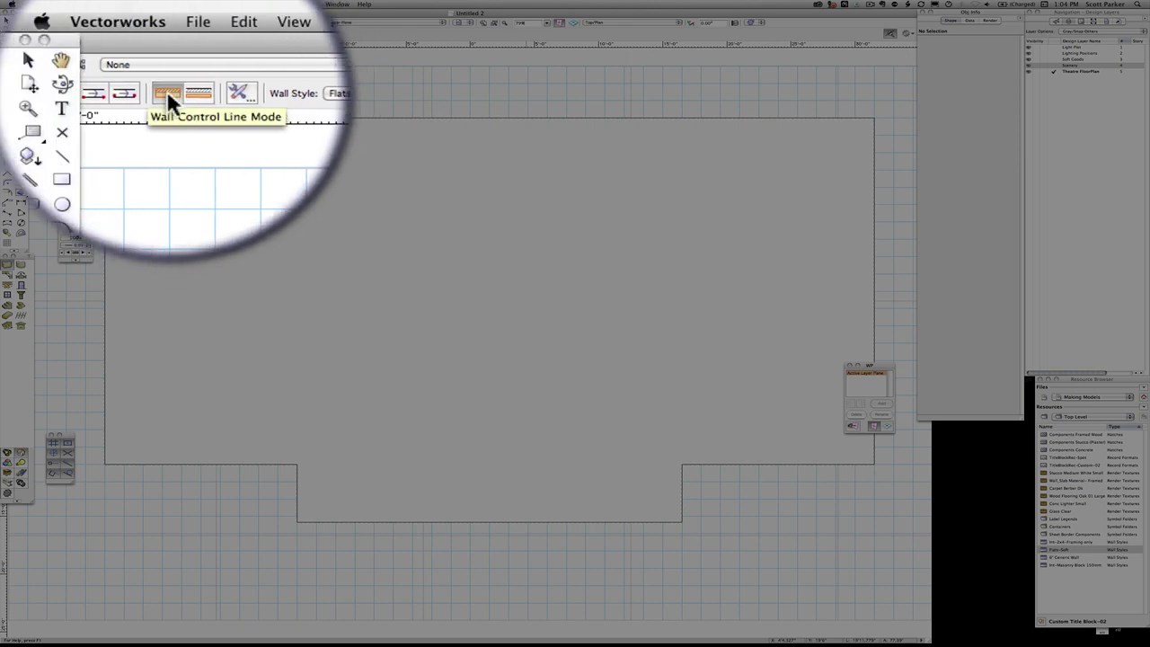
{"action": "left_click", "coordinate": [191, 93]}
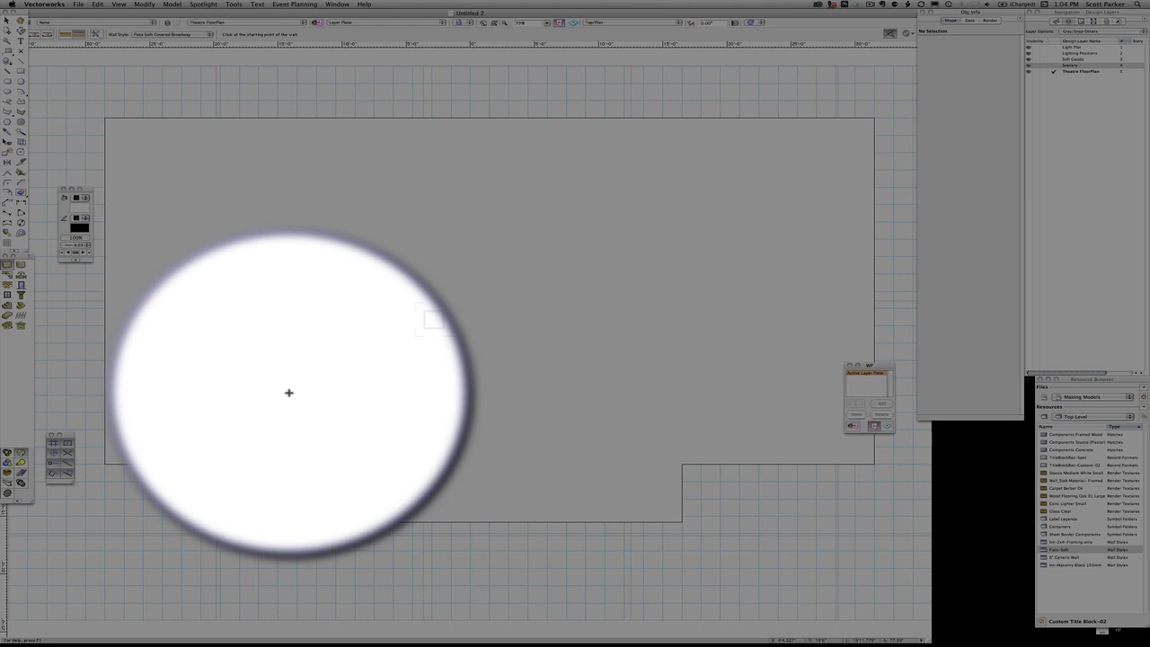
{"action": "left_click", "coordinate": [296, 355]}
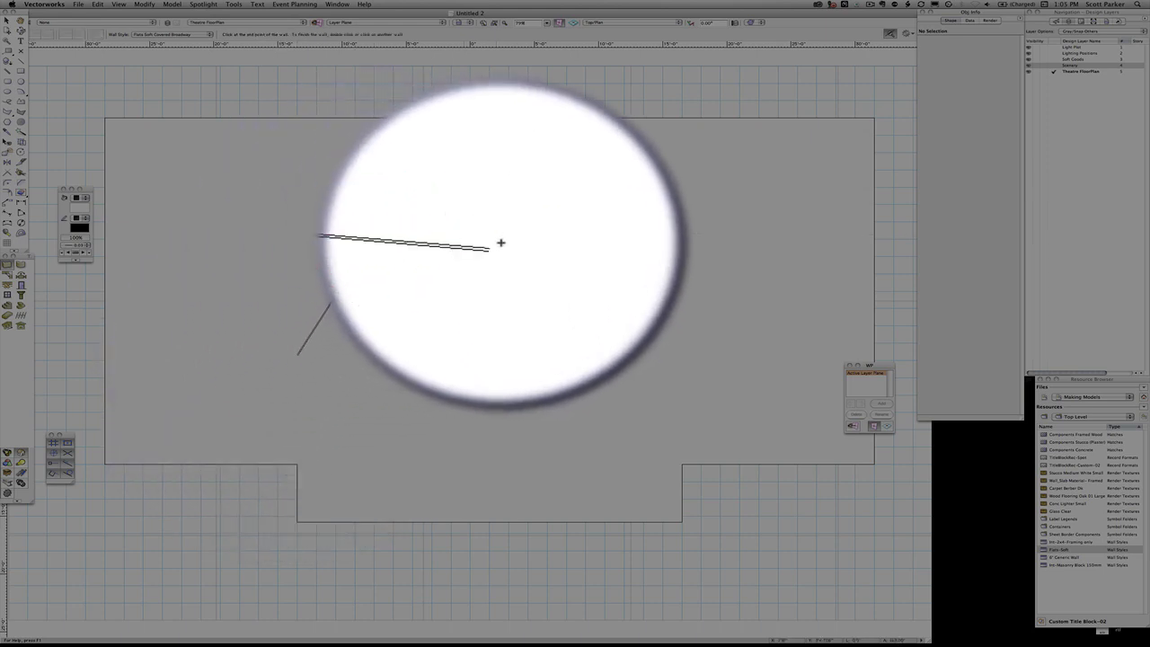
{"action": "left_click", "coordinate": [508, 233]}
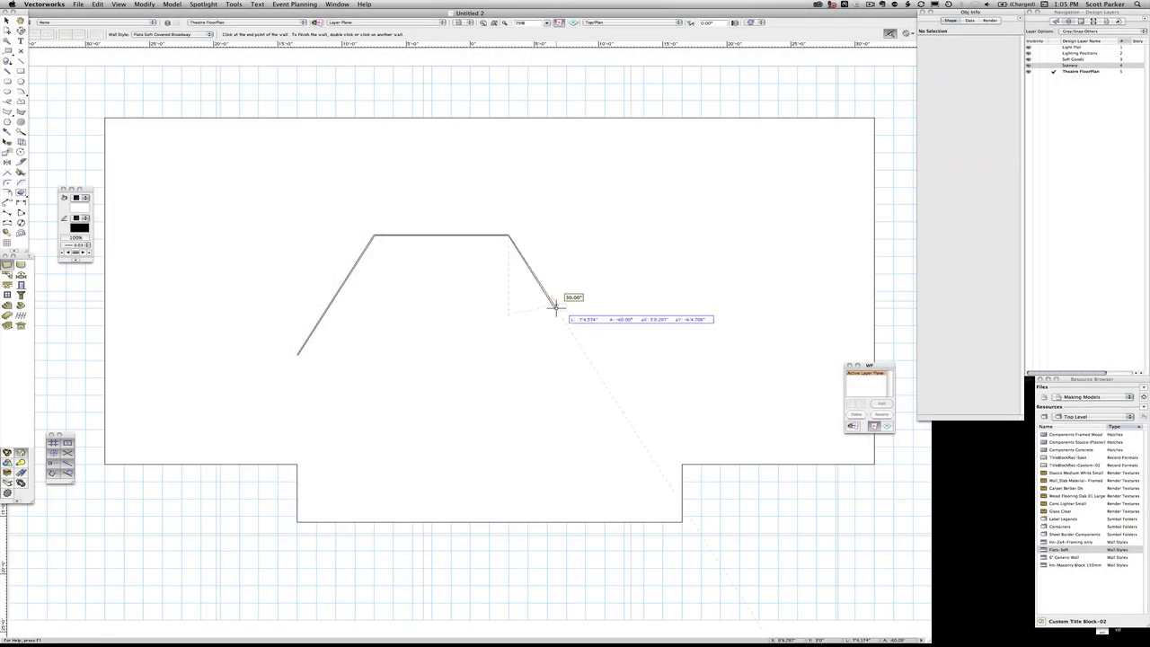
{"action": "left_click", "coordinate": [554, 304]}
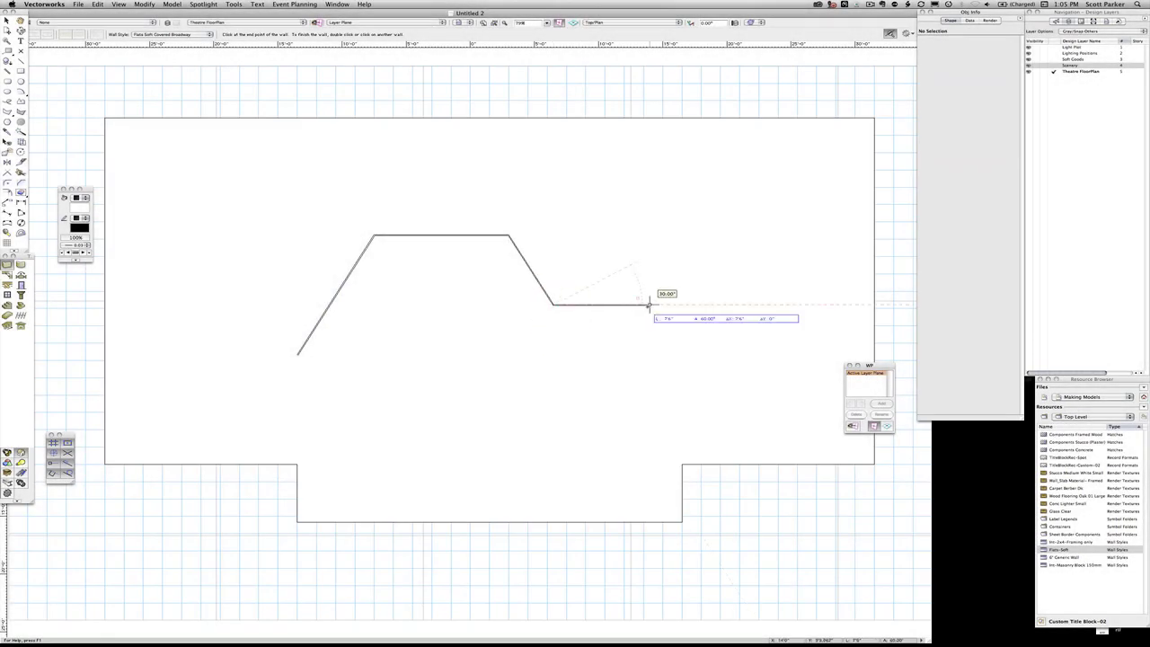
{"action": "left_click", "coordinate": [649, 305]}
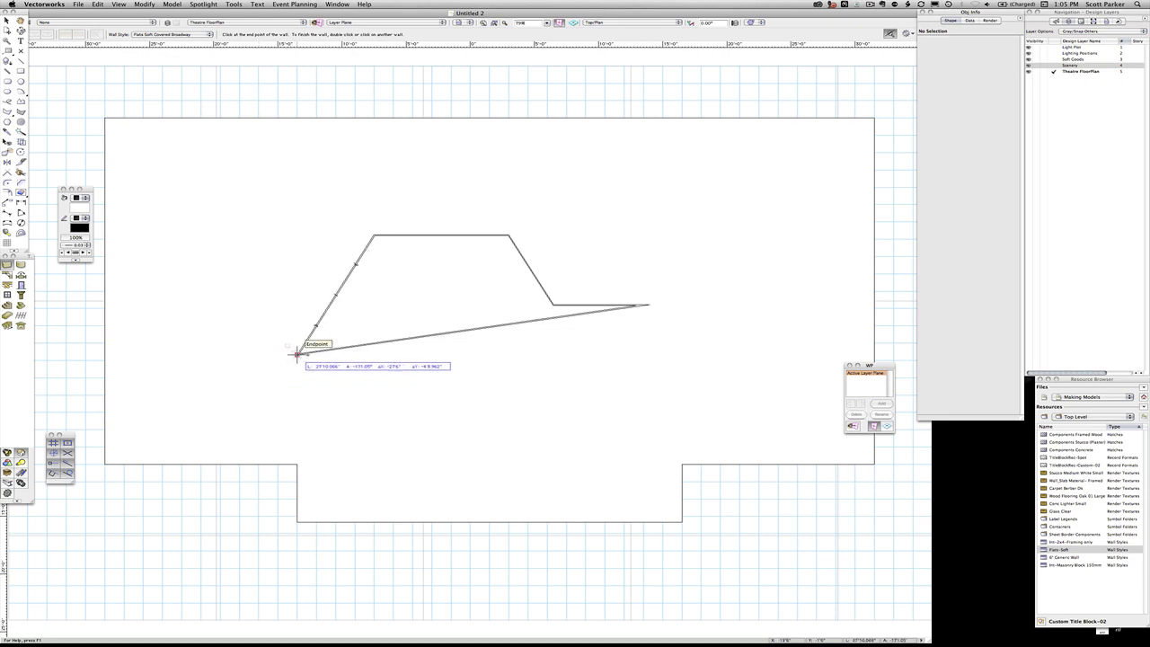
{"action": "left_click", "coordinate": [682, 354]}
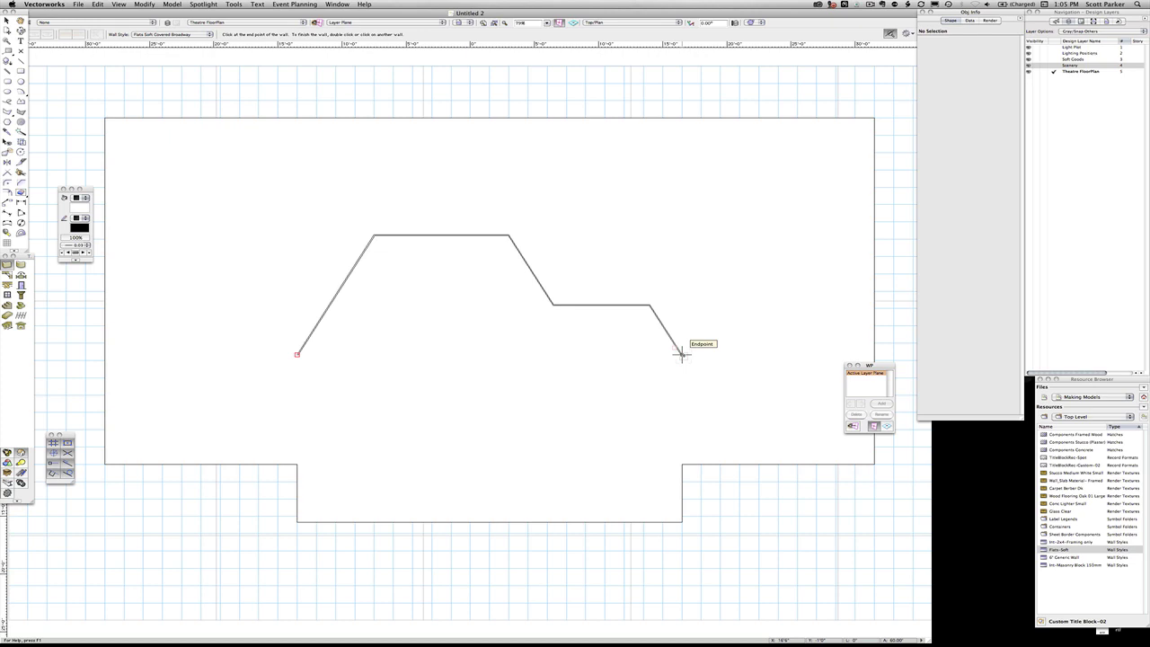
{"action": "left_click", "coordinate": [682, 354]}
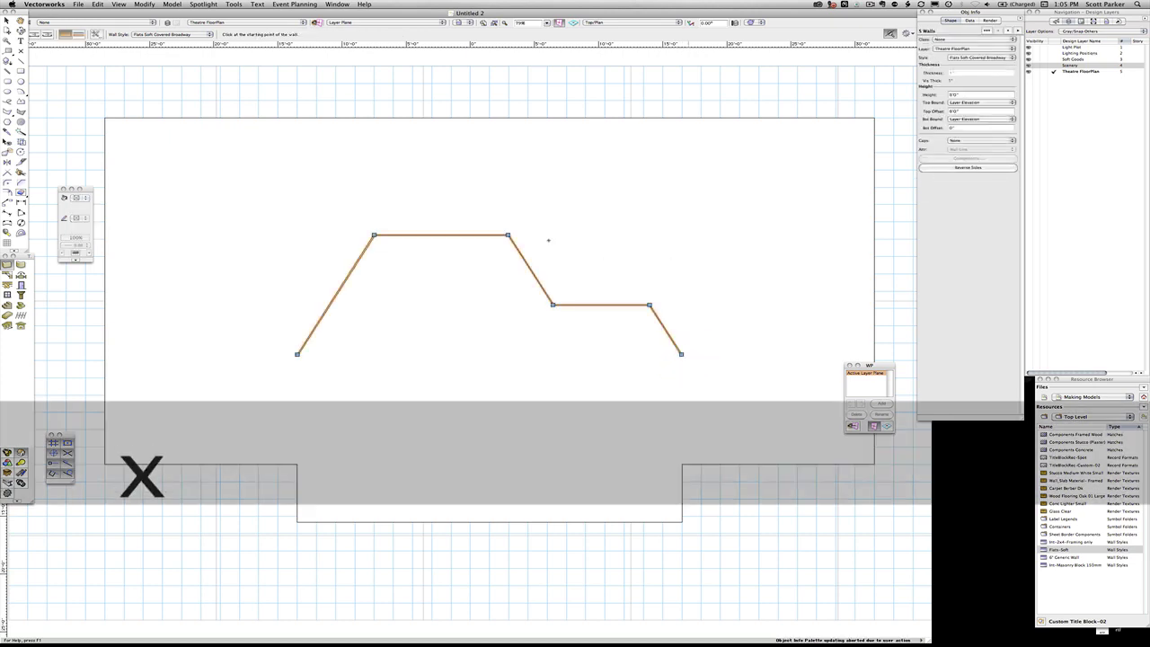
Step: Check the walls in isometric view, and set the height of all five walls to 14' in the front view
{"action": "key", "text": "x"}
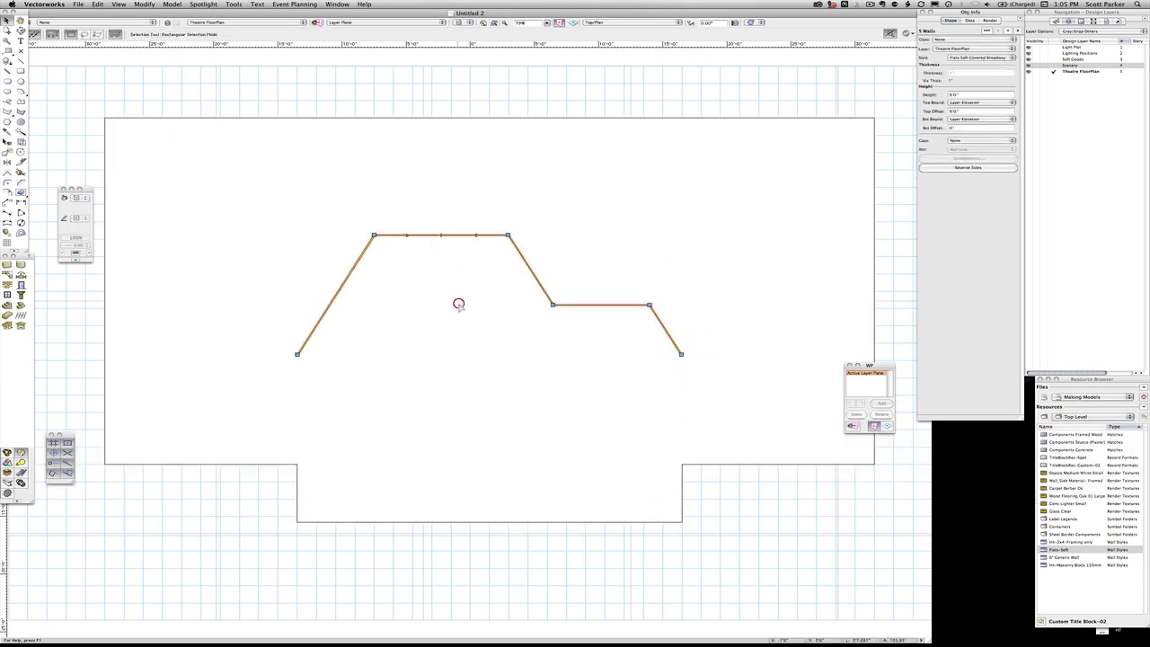
{"action": "left_click", "coordinate": [458, 303]}
{"action": "key", "text": "1"}
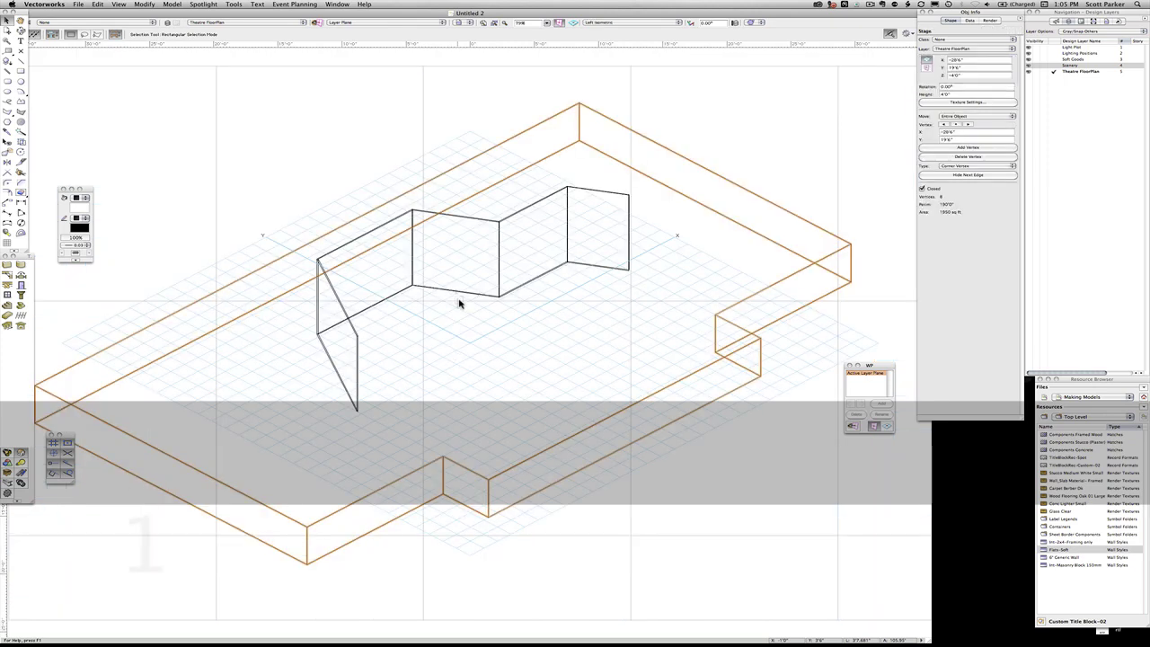
{"action": "key", "text": "2"}
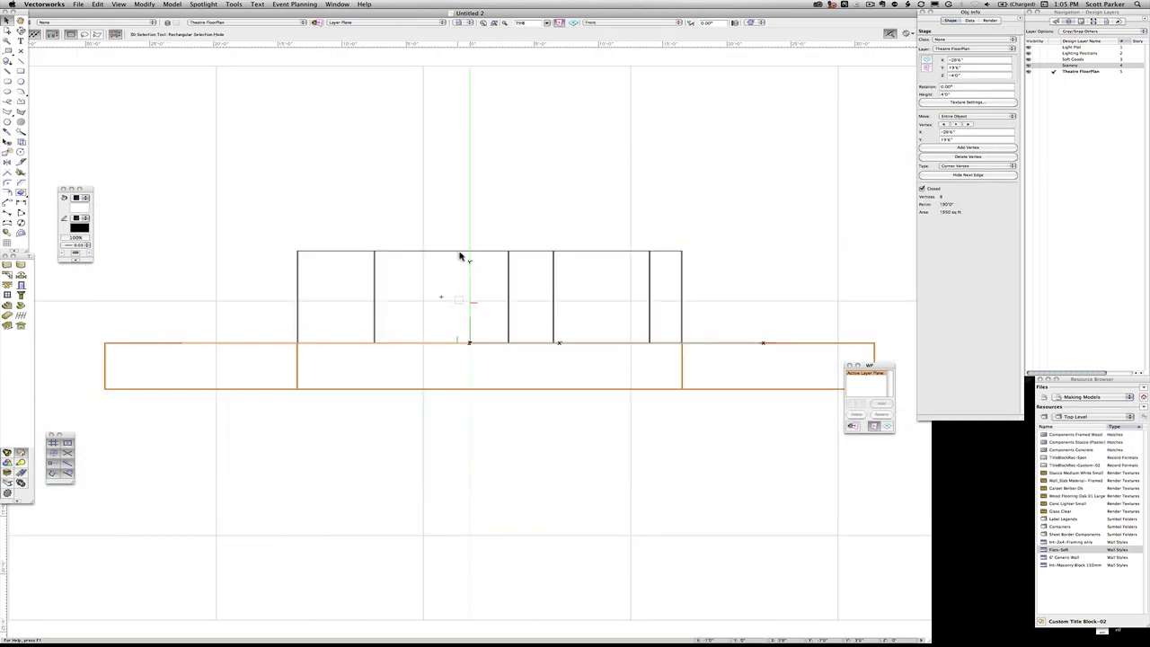
{"action": "left_click", "coordinate": [282, 194]}
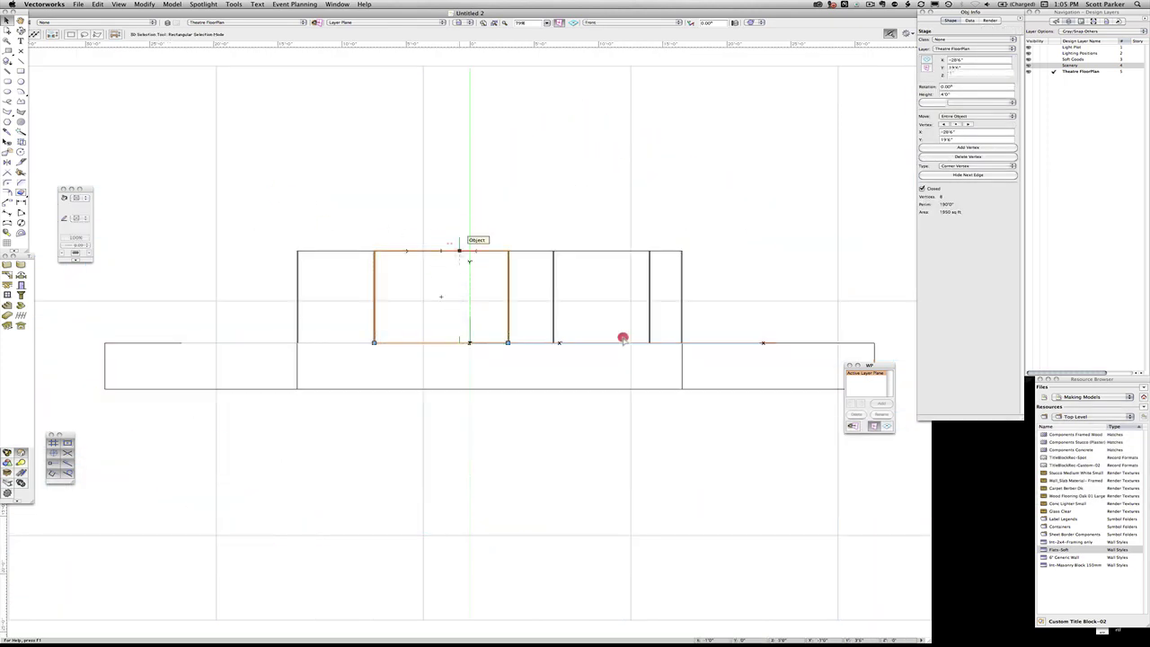
{"action": "left_click_drag", "start_coordinate": [714, 360], "coordinate": [280, 192]}
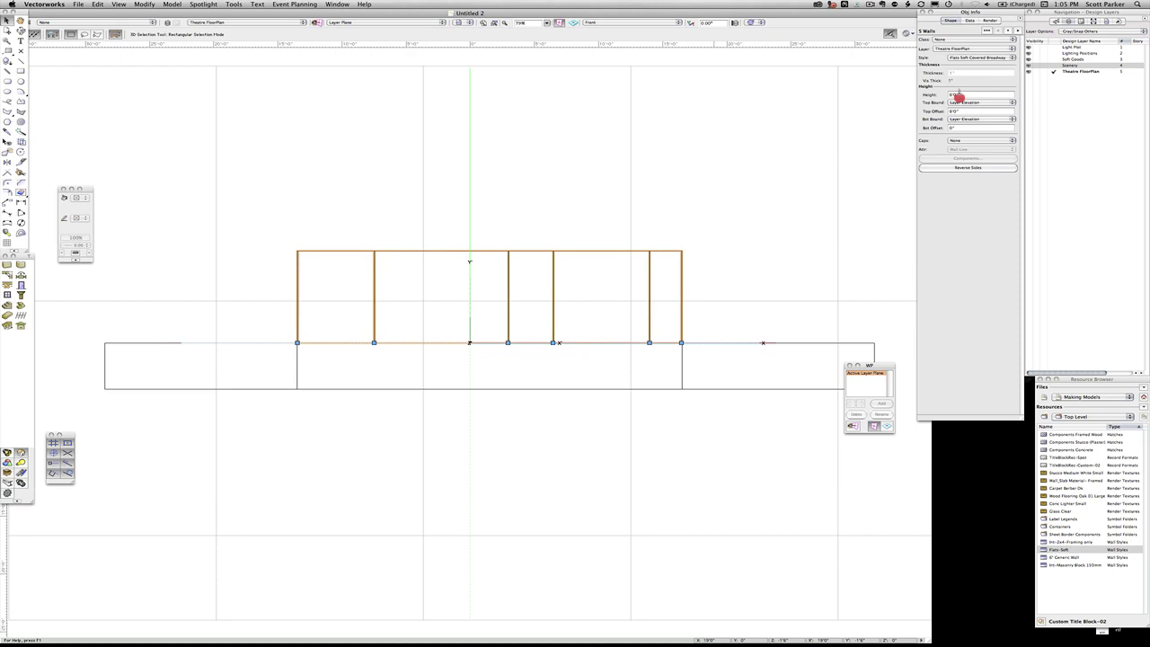
{"action": "left_click", "coordinate": [959, 97]}
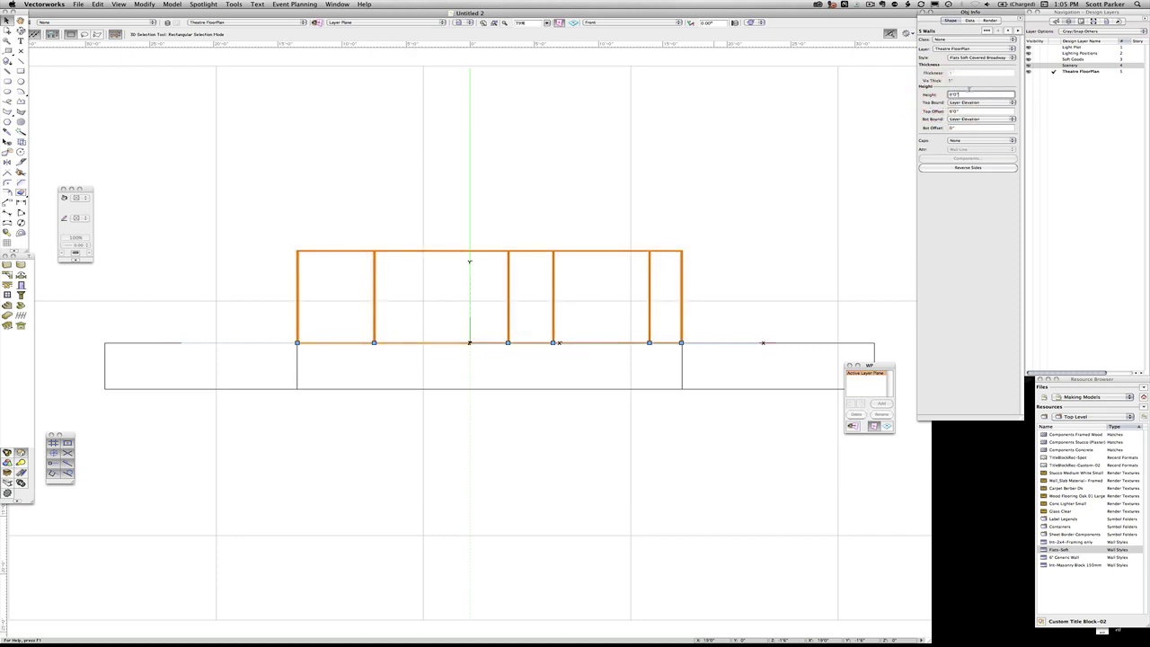
{"action": "type", "text": "14"}
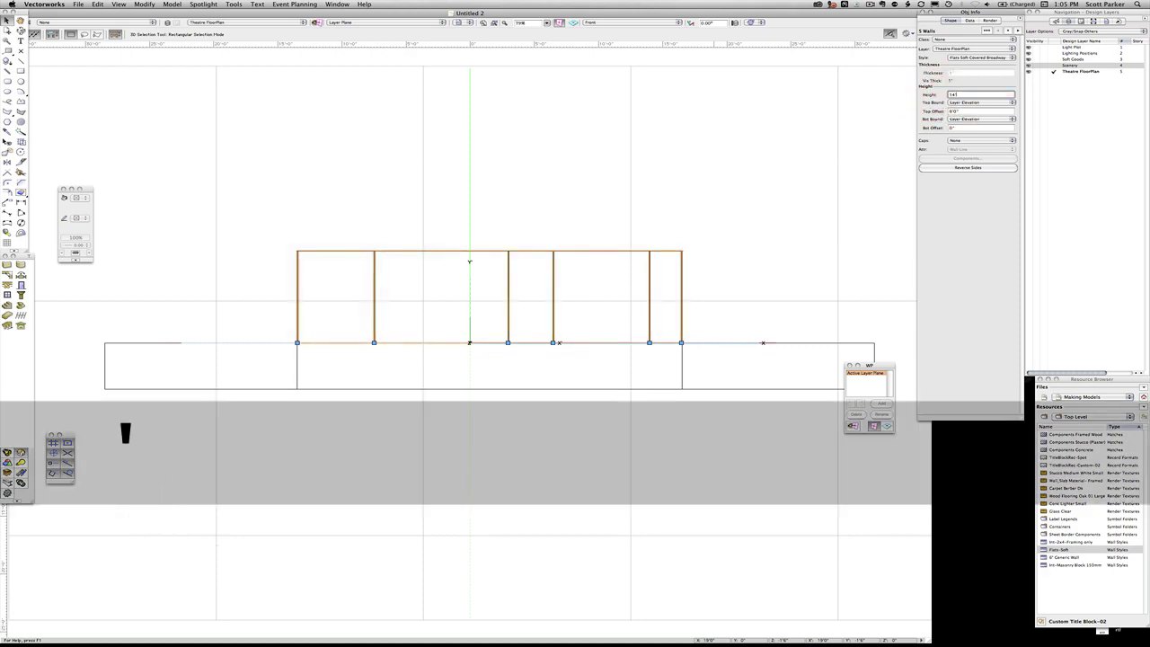
{"action": "key", "text": "Return"}
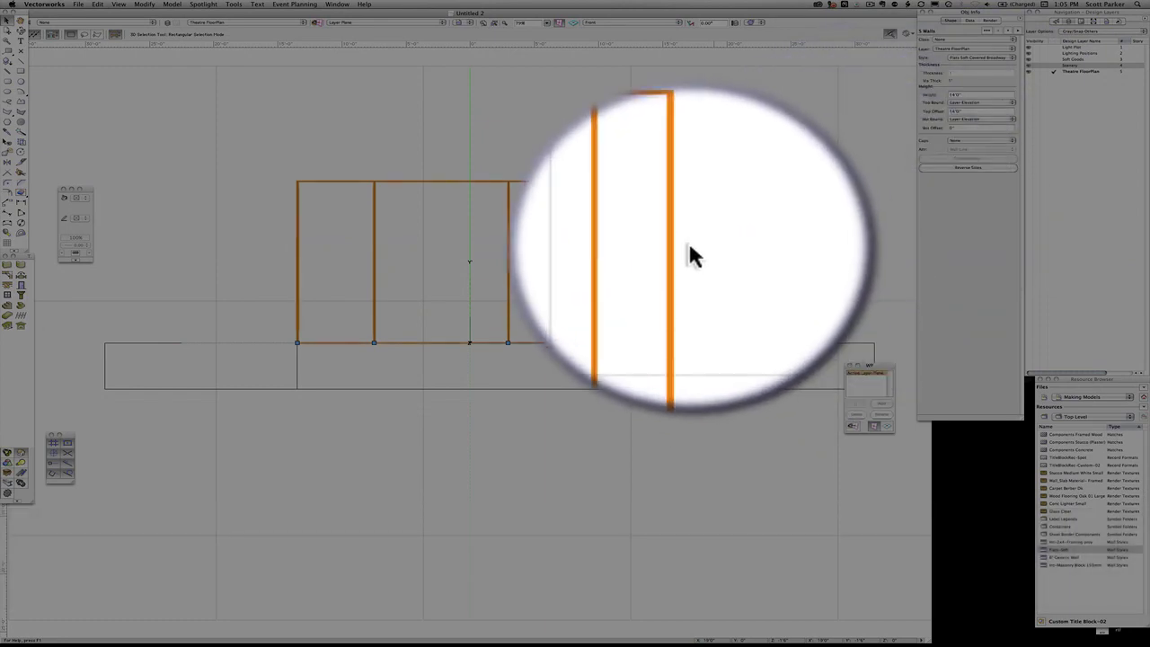
Step: Insert one door in the angled wall at stage plan's far left and another in the short straight wall, working in Top/Plan view
{"action": "key", "text": "0"}
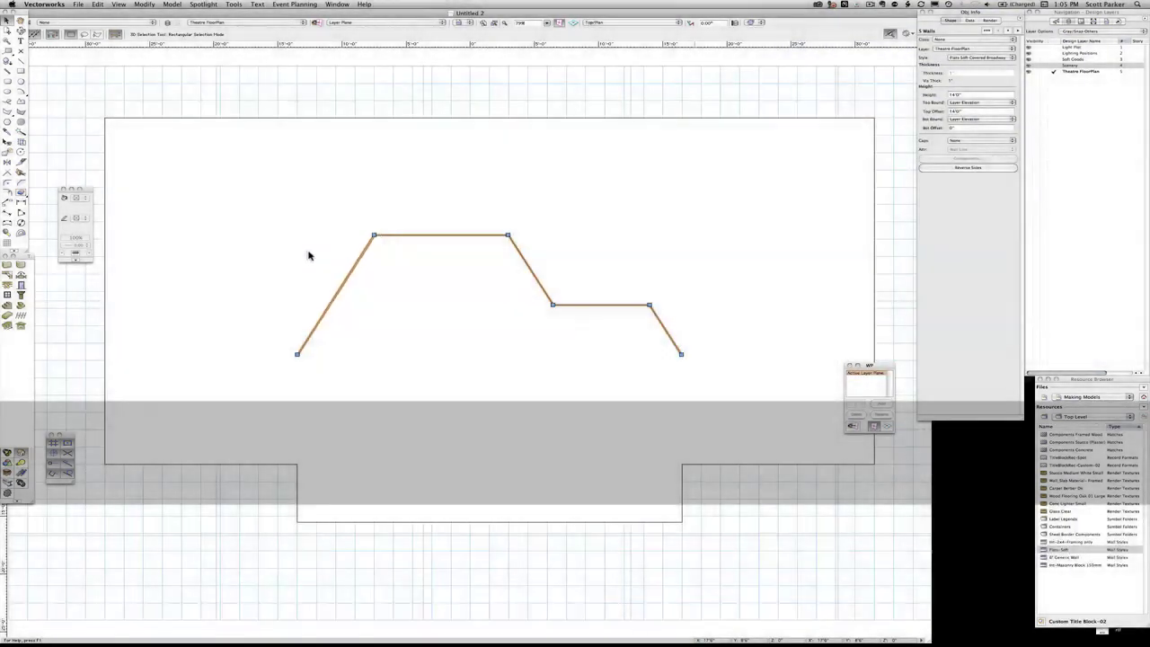
{"action": "left_click", "coordinate": [21, 285]}
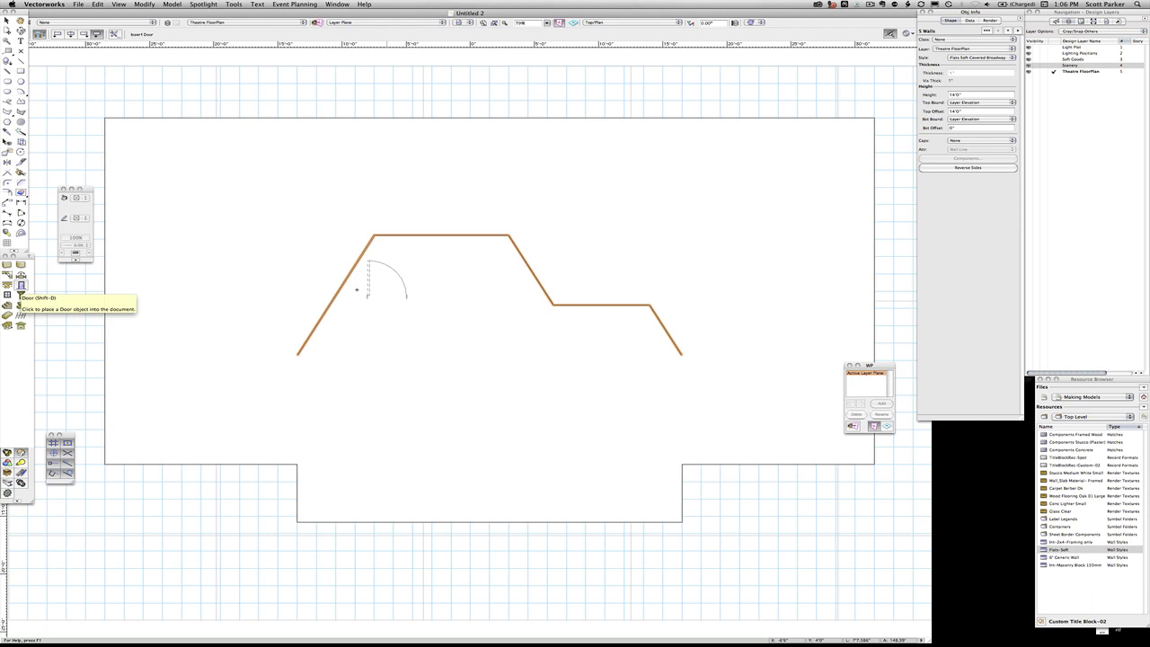
{"action": "left_click", "coordinate": [346, 285]}
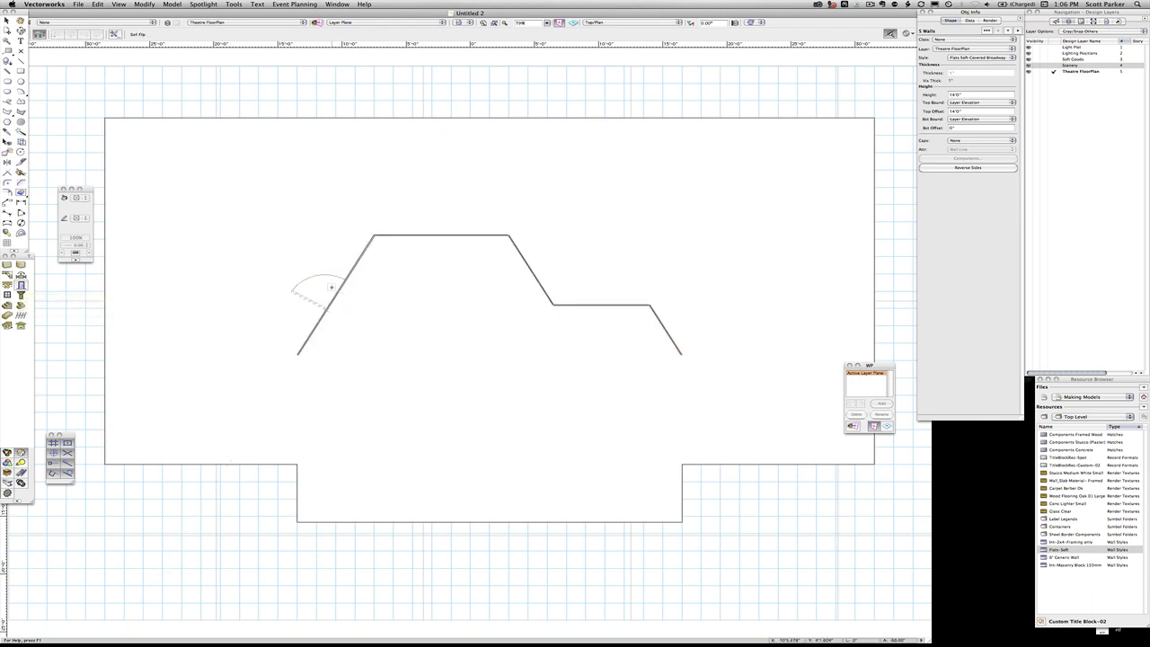
{"action": "left_click", "coordinate": [331, 287]}
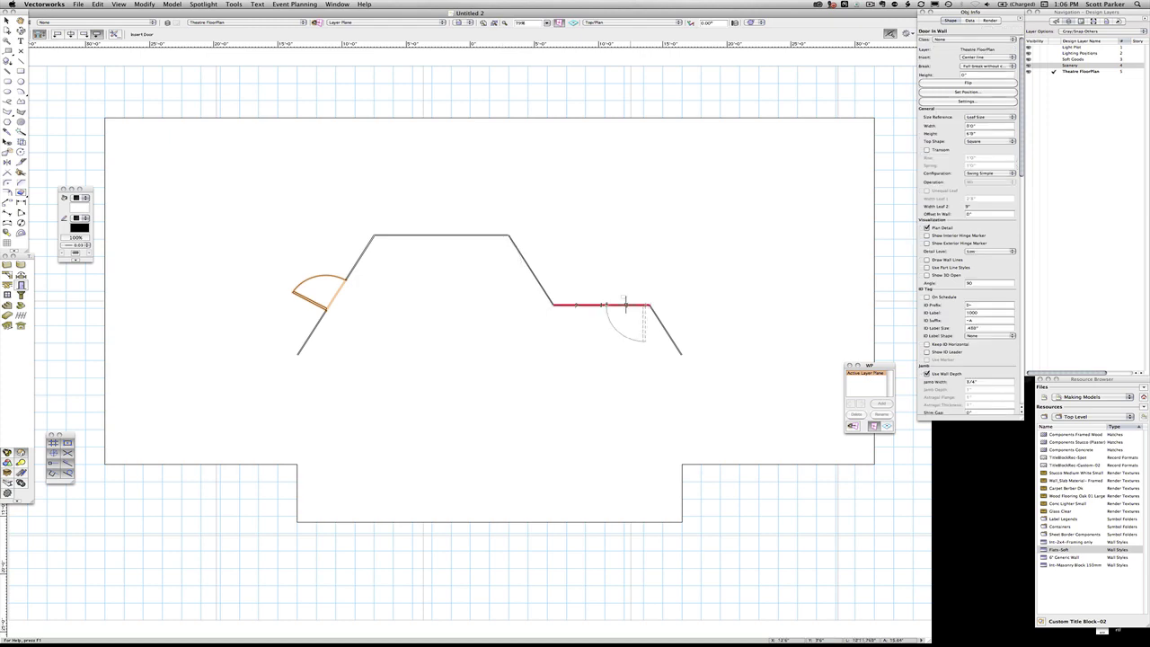
{"action": "left_click", "coordinate": [601, 305]}
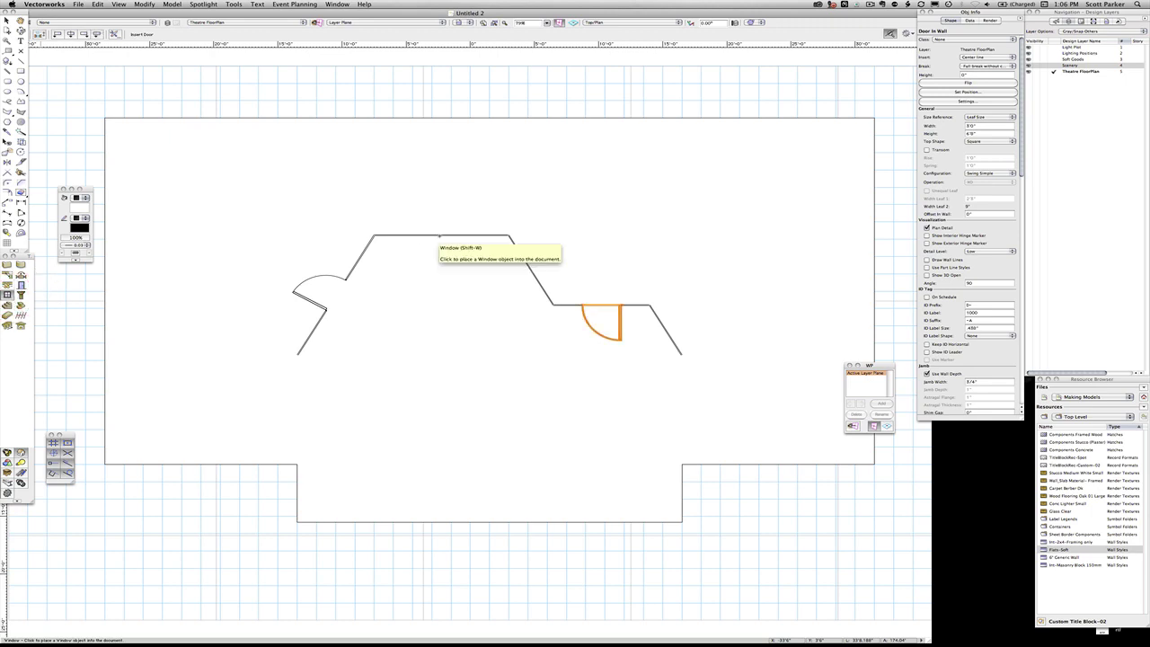
Step: Insert a window near the middle of the long upstage straight wall and set its width to 5'
{"action": "left_click", "coordinate": [441, 235]}
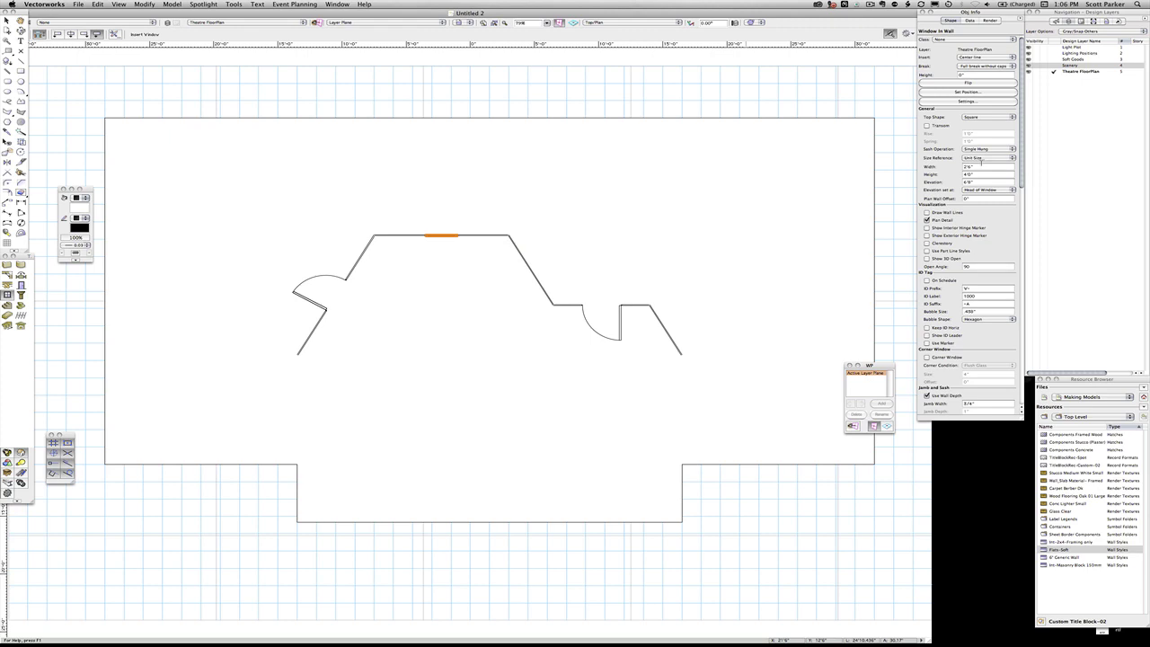
{"action": "left_click", "coordinate": [975, 167]}
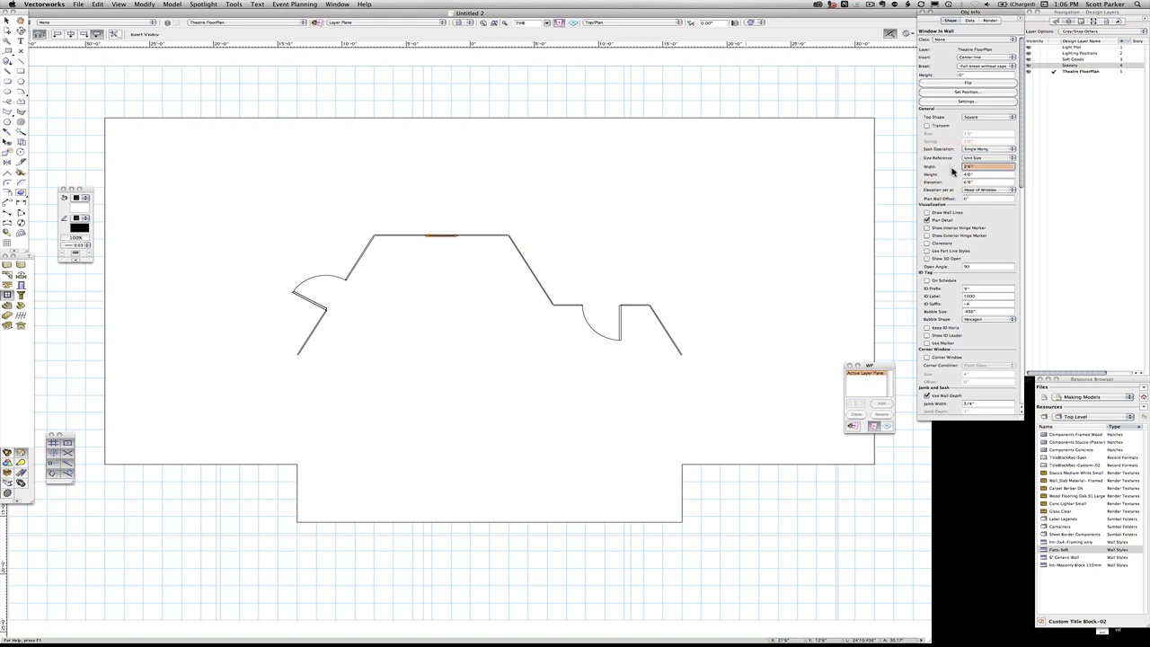
{"action": "type", "text": "5'"}
{"action": "key", "text": "Return"}
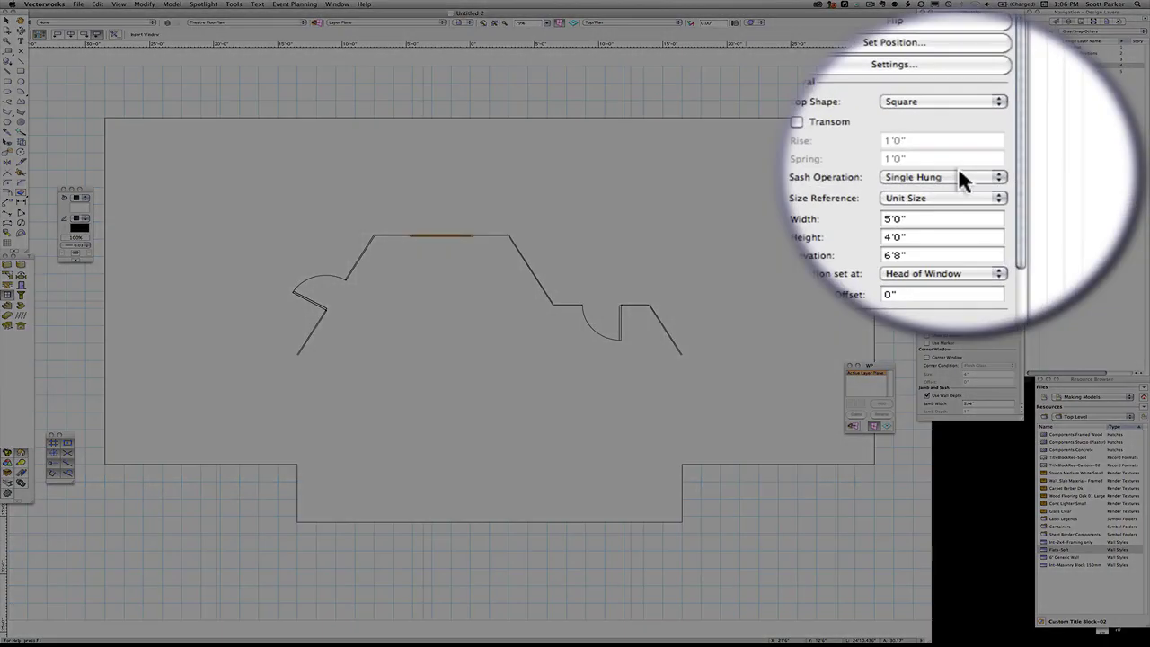
Step: Try a cased opening for the window's sash operation, and change the sash operation to Bi-parting Casement
{"action": "left_click", "coordinate": [995, 150]}
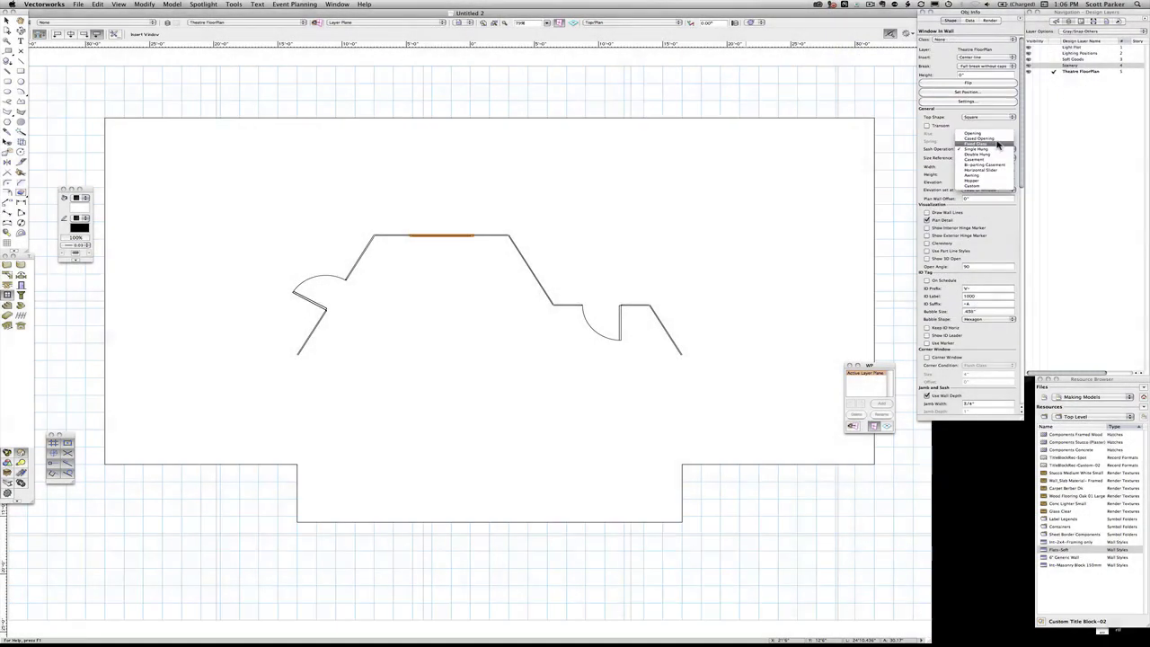
{"action": "left_click", "coordinate": [995, 140]}
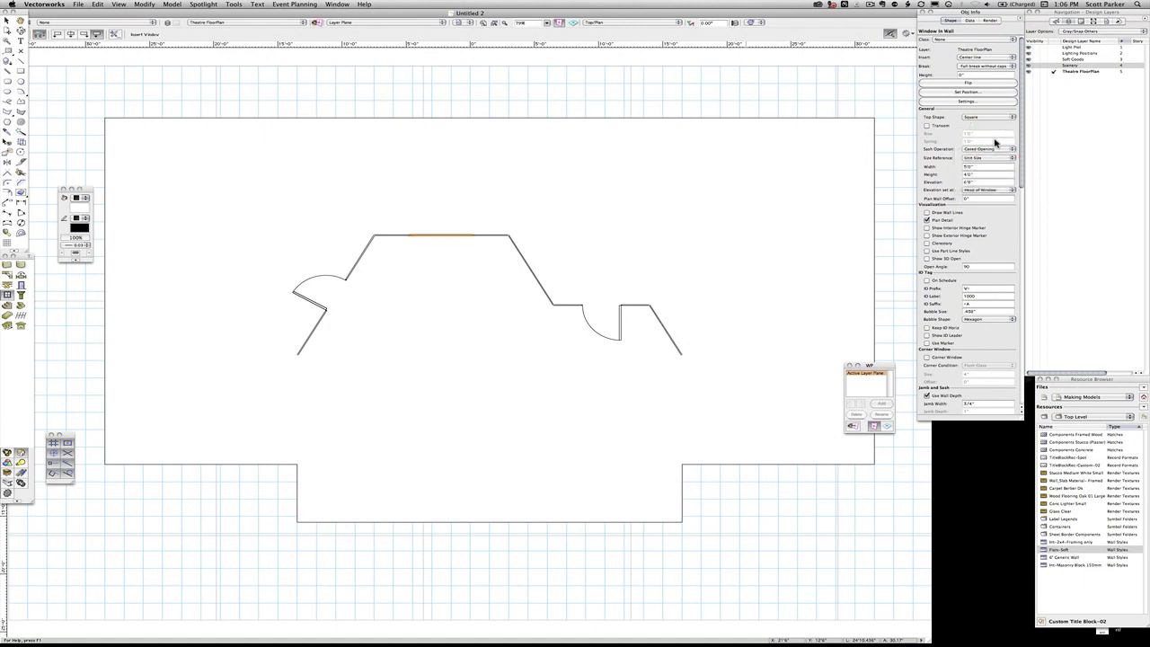
{"action": "left_click", "coordinate": [996, 149]}
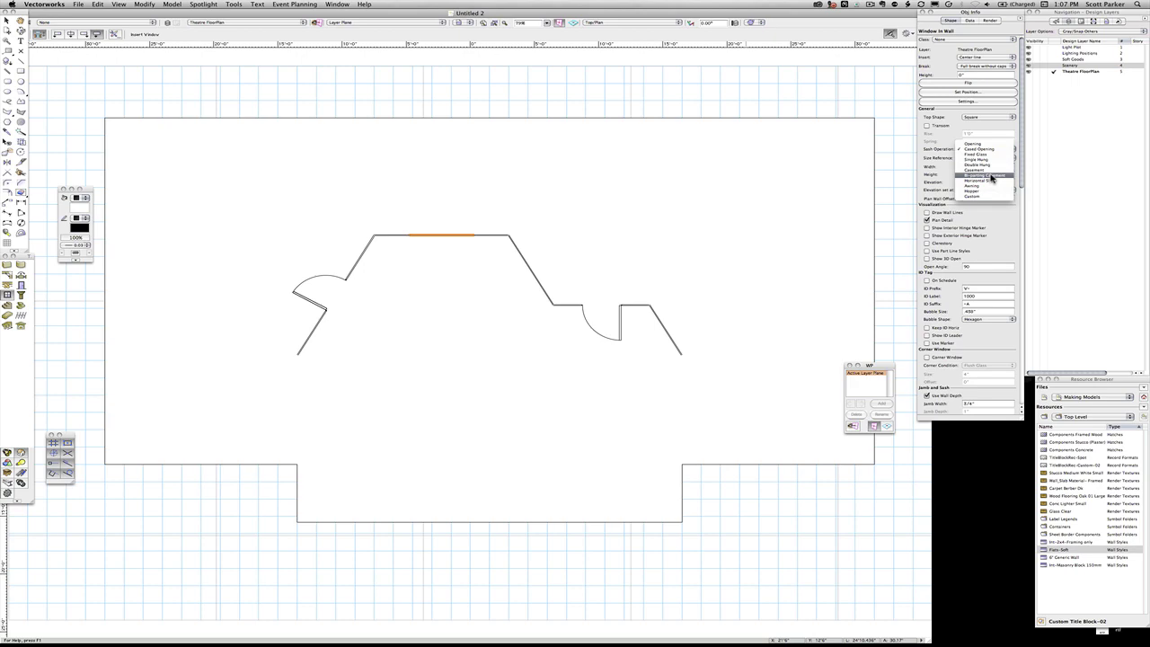
{"action": "left_click", "coordinate": [988, 176]}
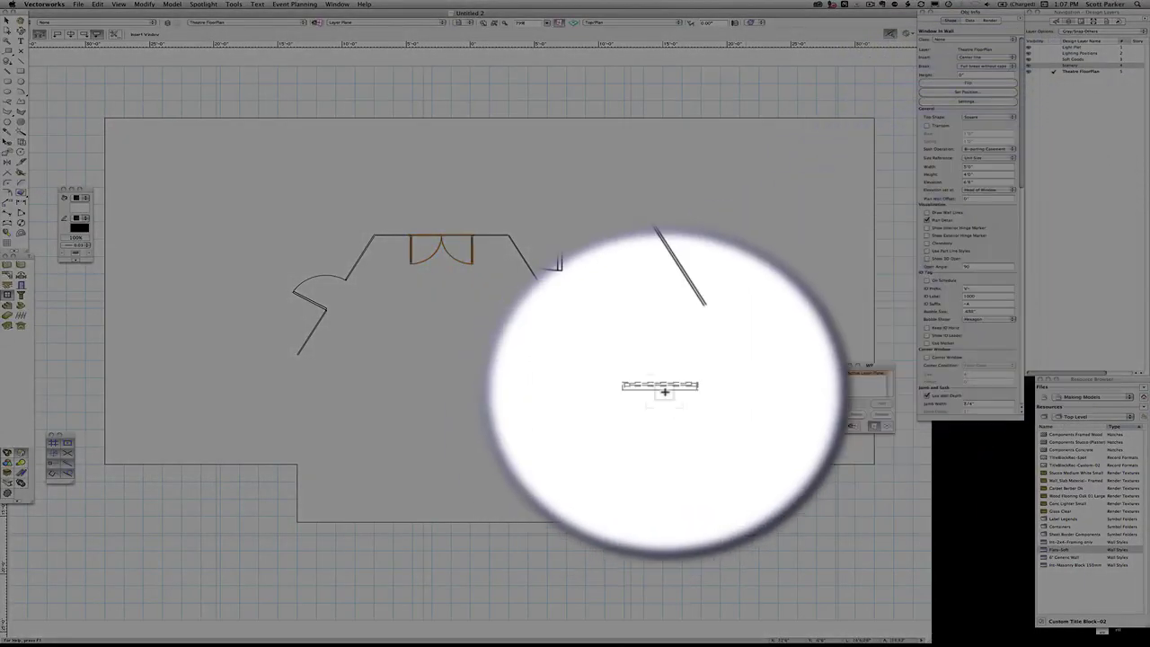
Step: Select all five flat walls in the front view and move them to the Scenery layer
{"action": "key", "text": "x"}
{"action": "key", "text": "x"}
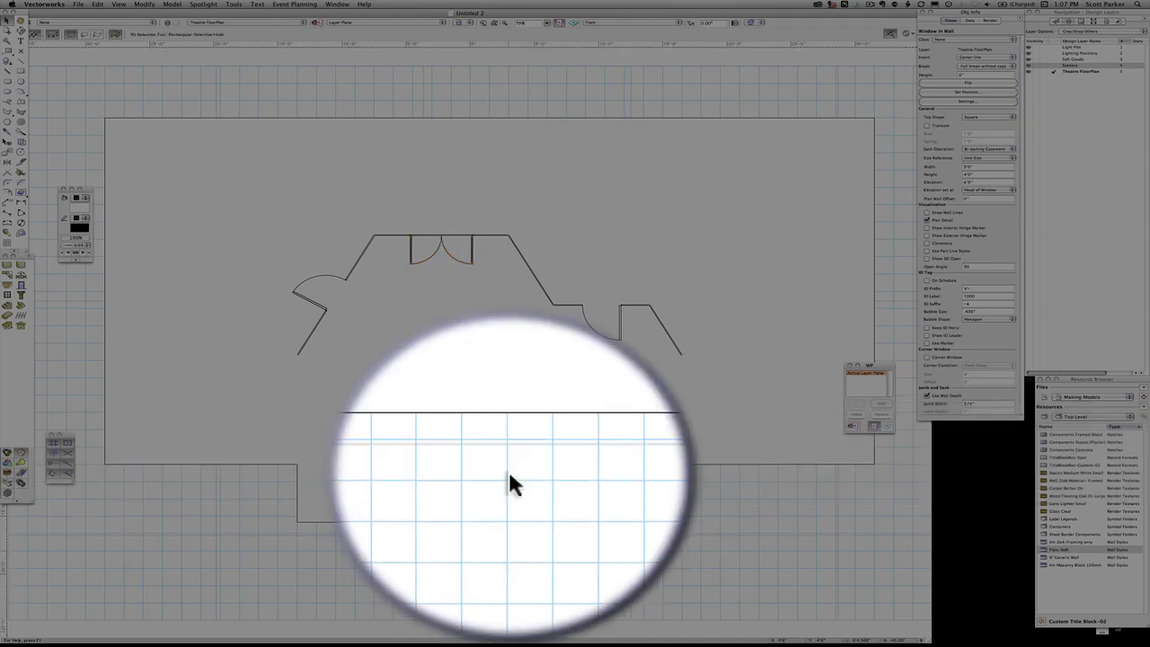
{"action": "key", "text": "2"}
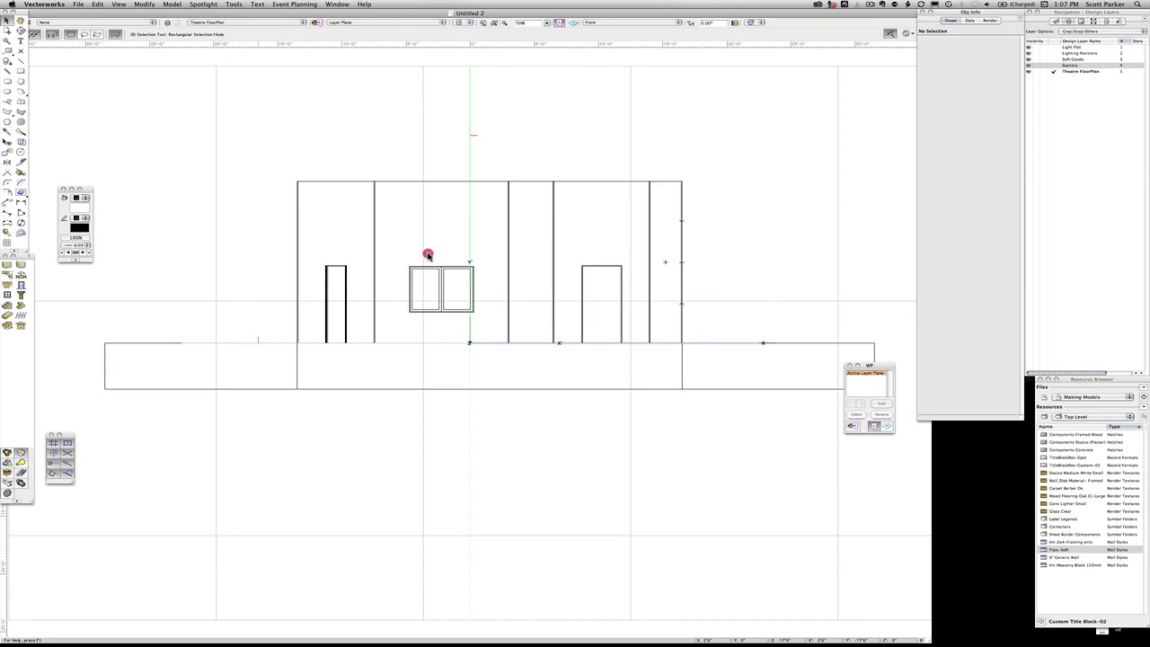
{"action": "left_click", "coordinate": [702, 344]}
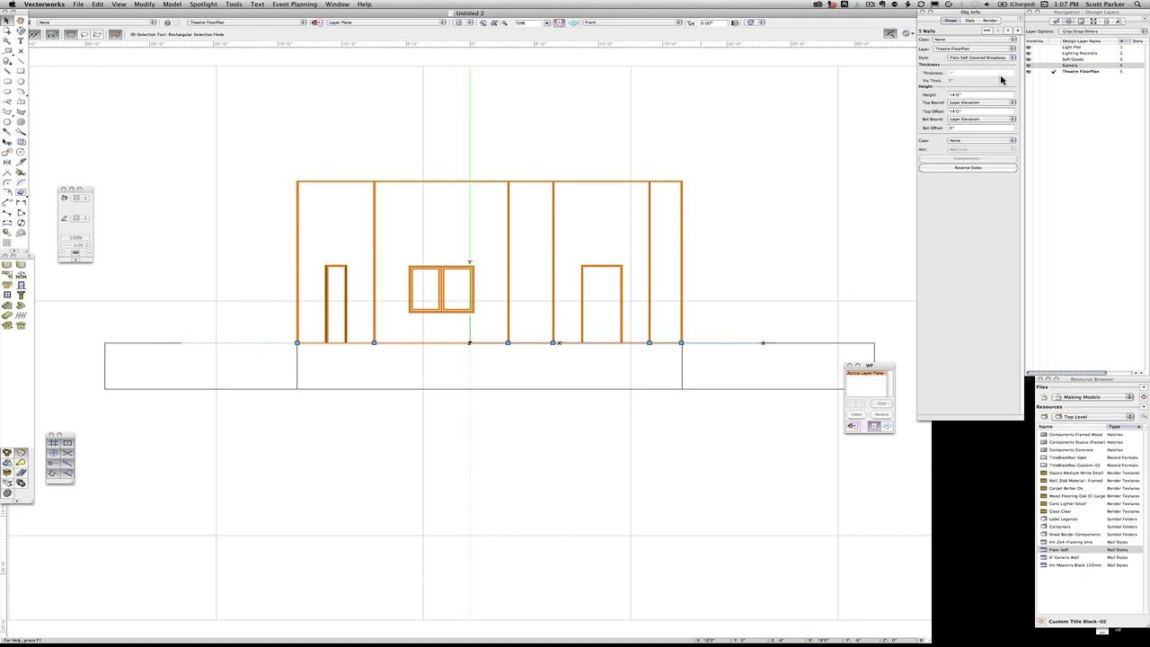
{"action": "left_click", "coordinate": [960, 49]}
{"action": "left_click", "coordinate": [959, 41]}
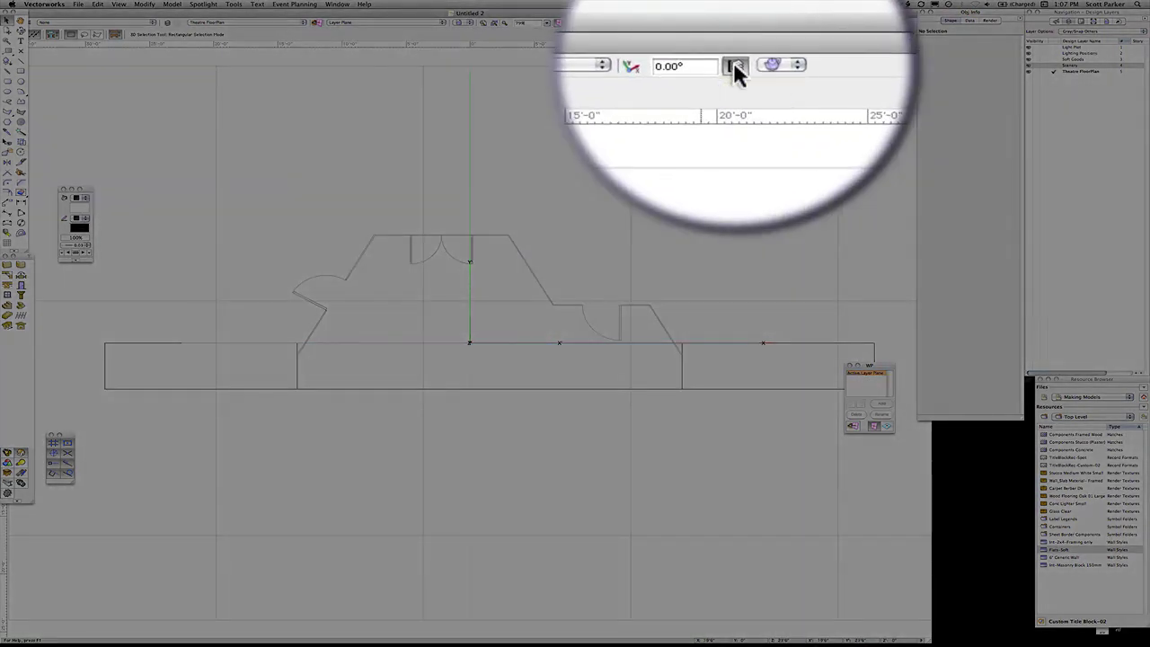
Step: Turn on Unified View and make Scenery the active design layer in Top/Plan view
{"action": "left_click", "coordinate": [734, 22]}
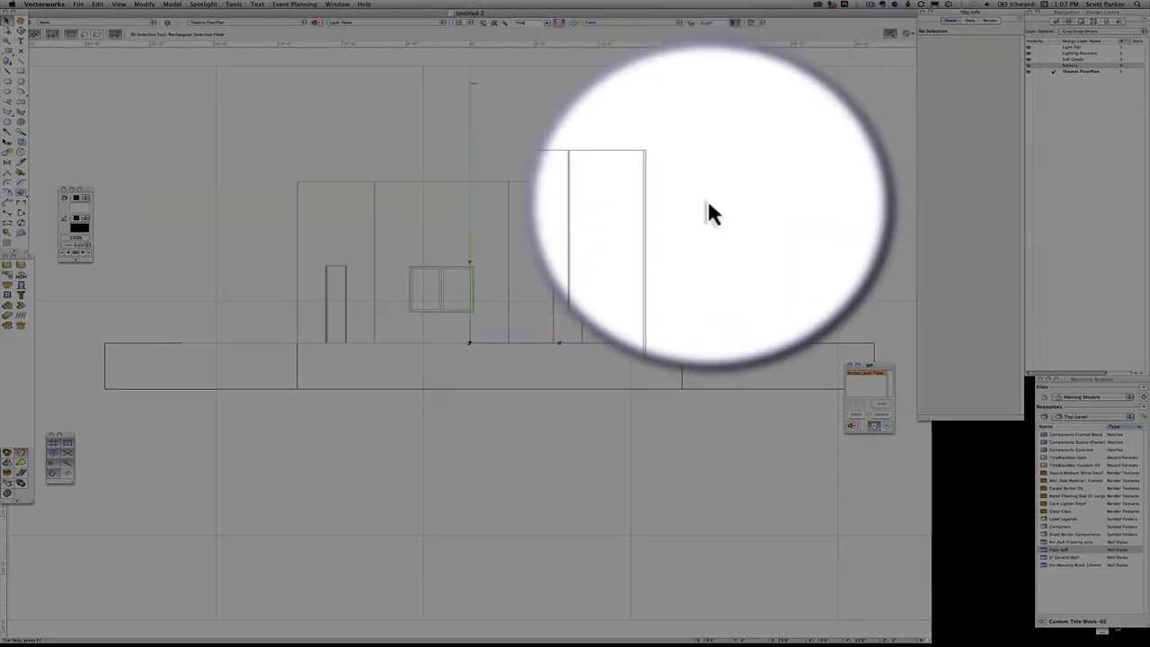
{"action": "key", "text": "KP_1"}
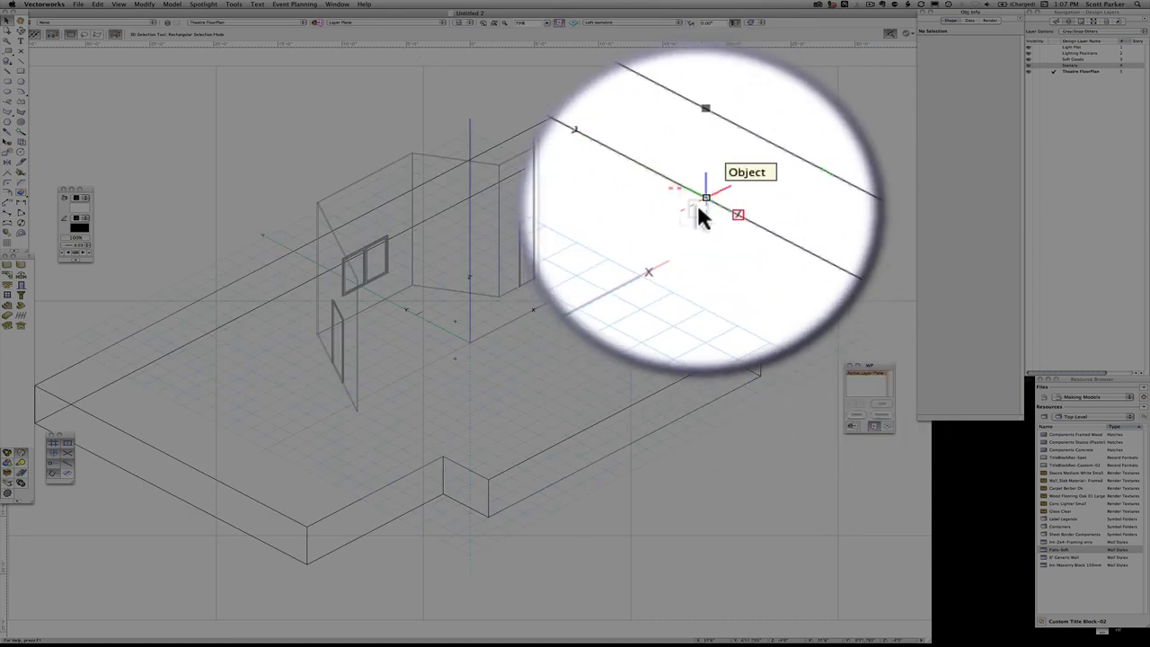
{"action": "key", "text": "KP_0"}
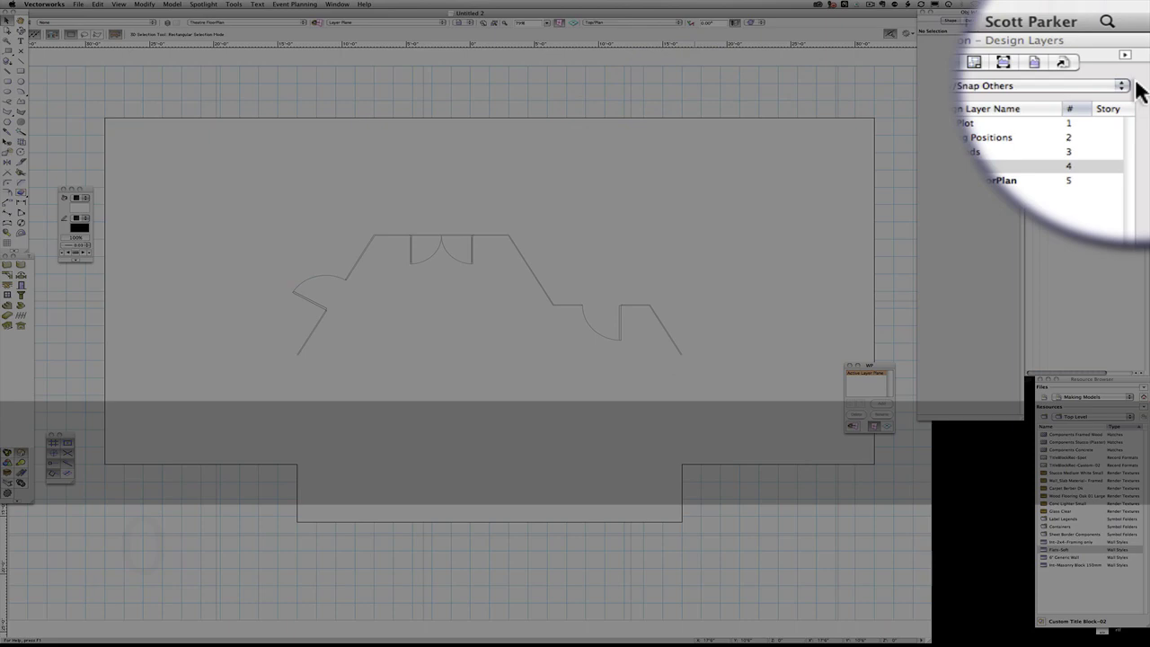
{"action": "left_click", "coordinate": [959, 161]}
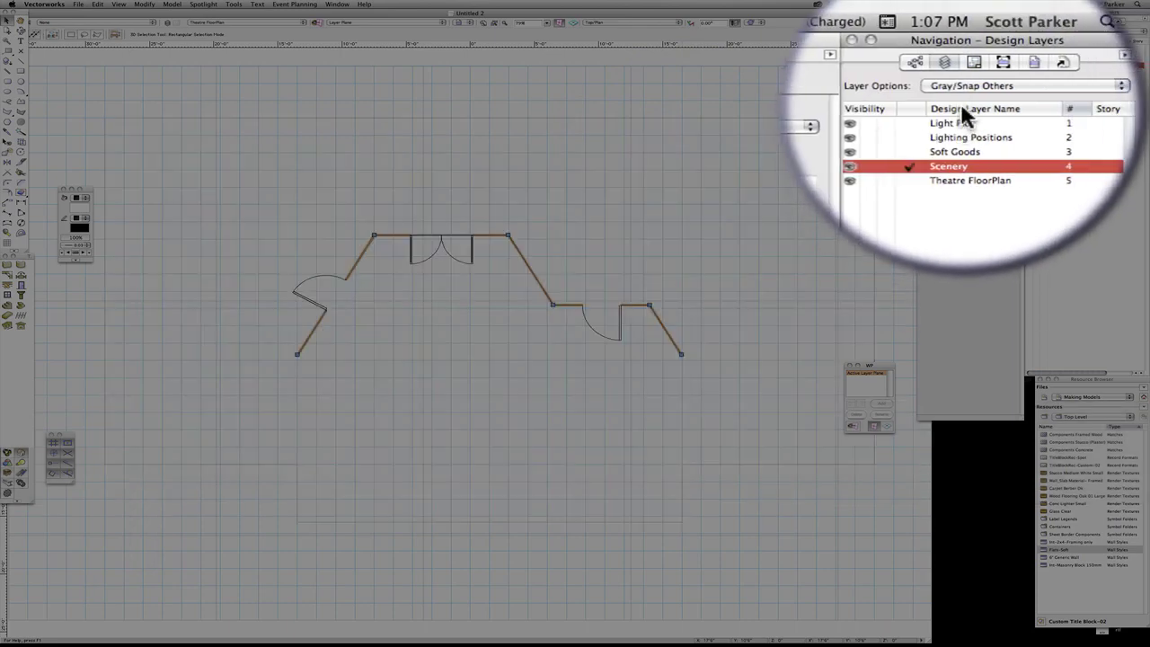
{"action": "left_click", "coordinate": [431, 186]}
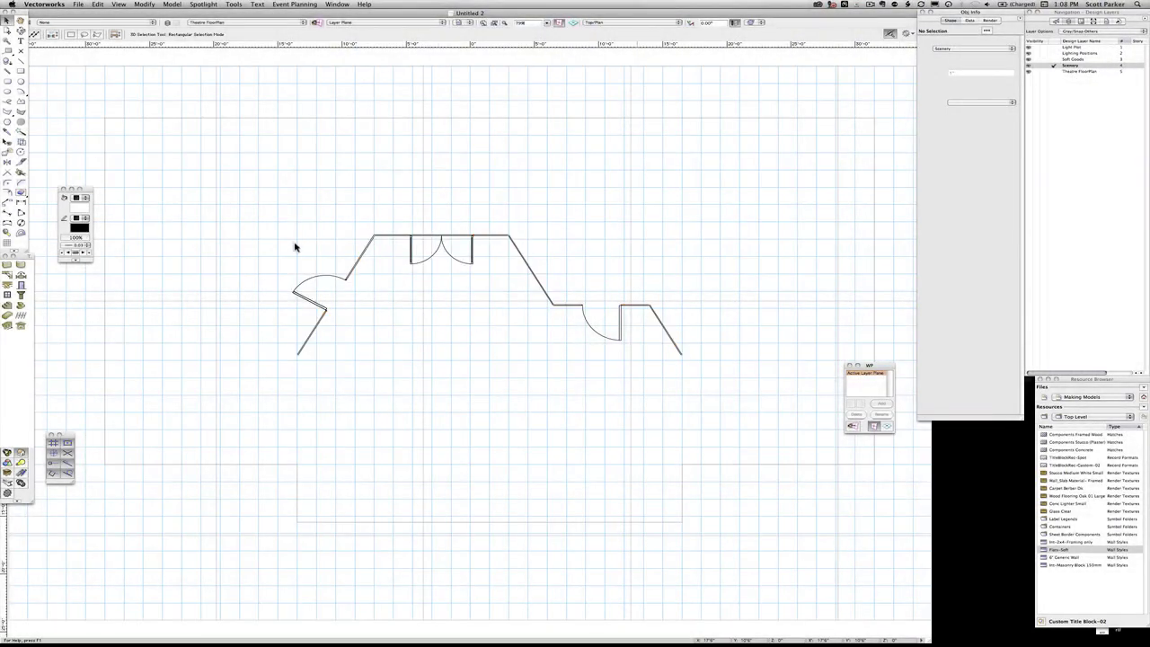
Step: Label the five walls with the text letters A, B, C, D and E in sequence, placing each letter beside its wall
{"action": "key", "text": "1"}
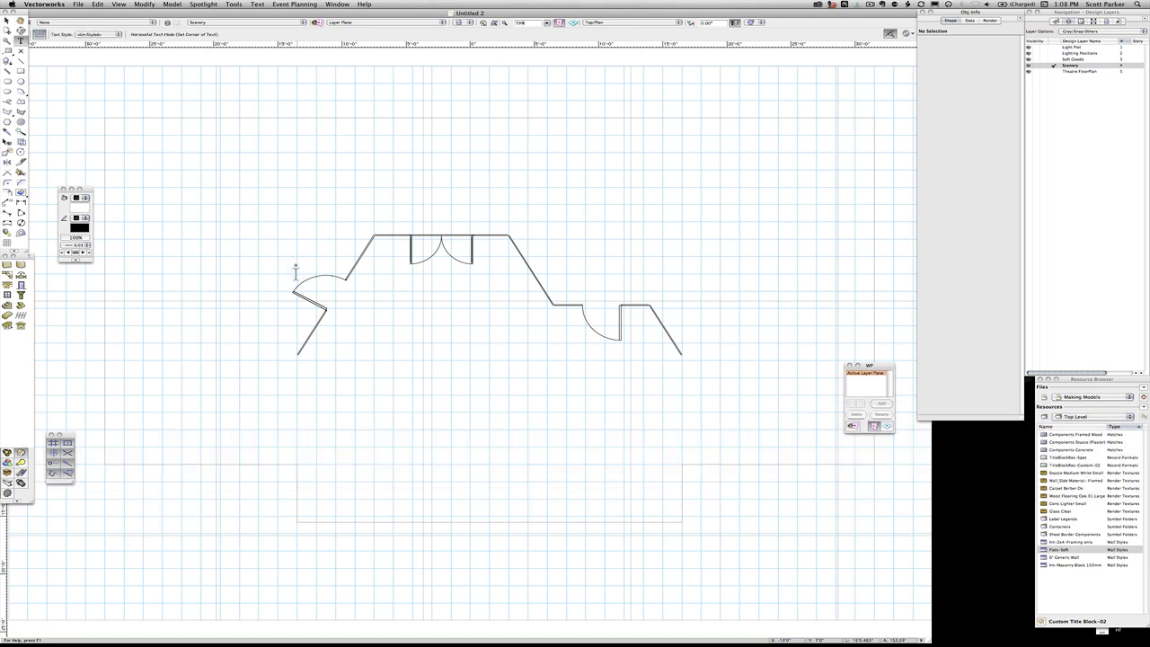
{"action": "left_click", "coordinate": [297, 264]}
{"action": "type", "text": "A"}
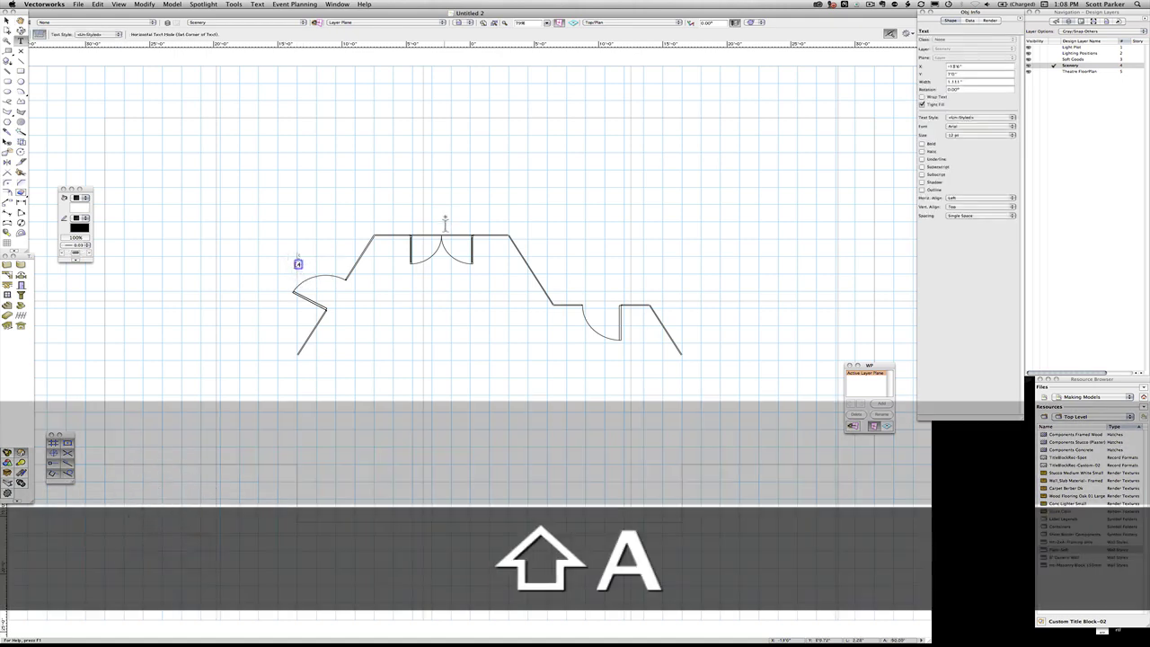
{"action": "key", "text": "shift+b"}
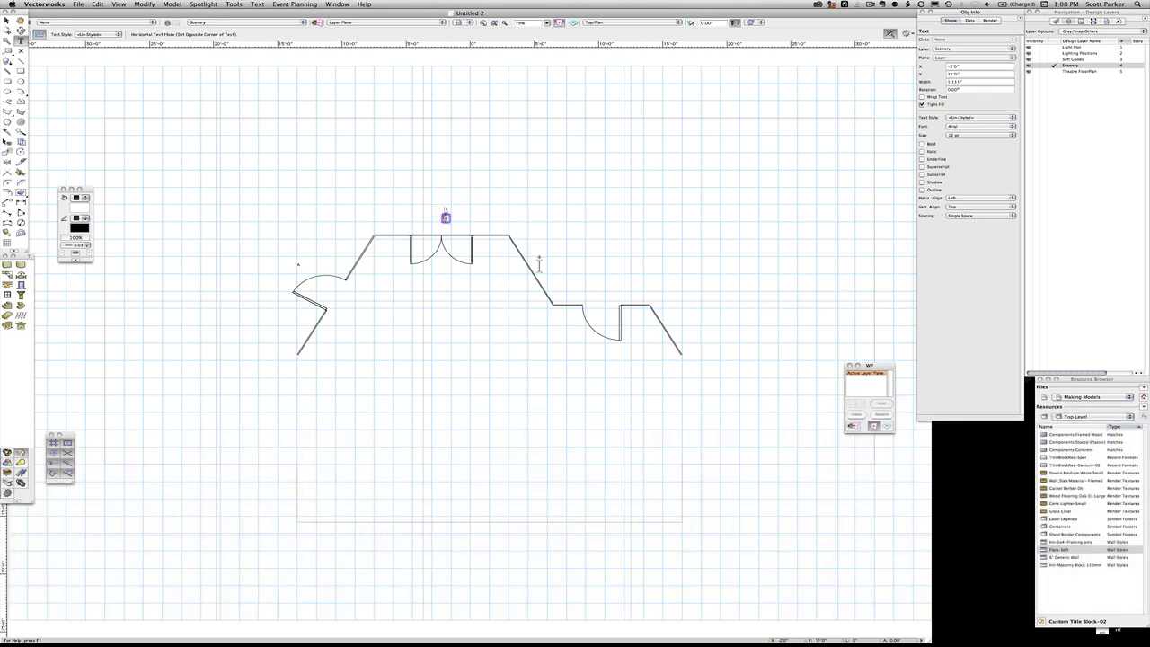
{"action": "type", "text": "B"}
{"action": "type", "text": "C"}
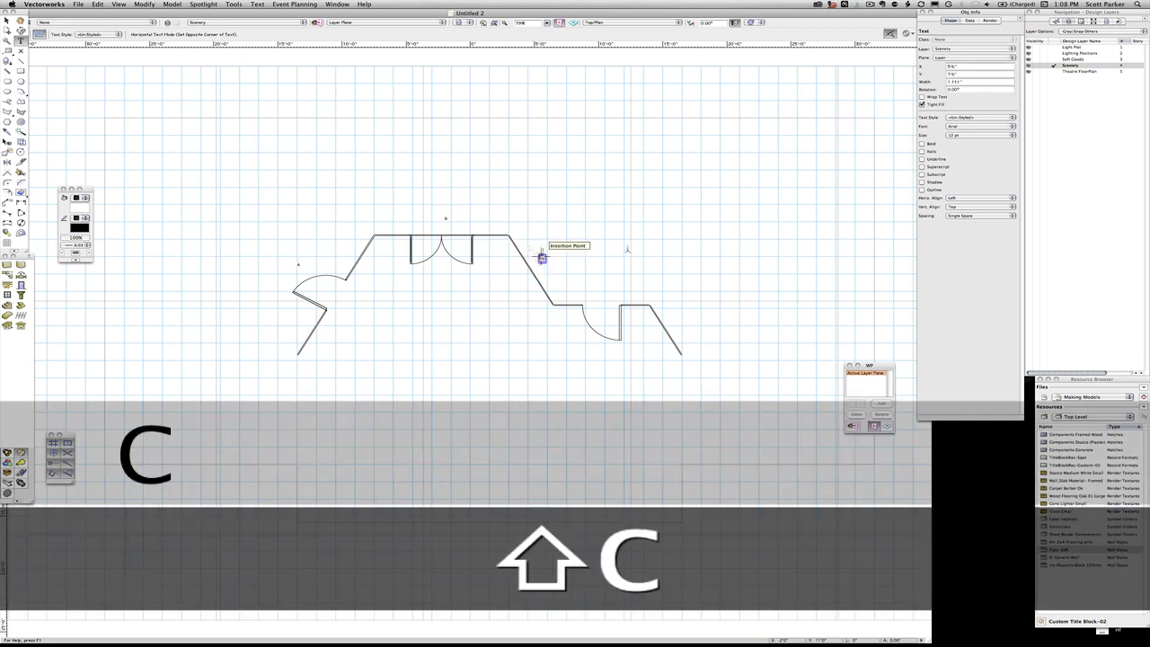
{"action": "left_click", "coordinate": [613, 298]}
{"action": "type", "text": "D"}
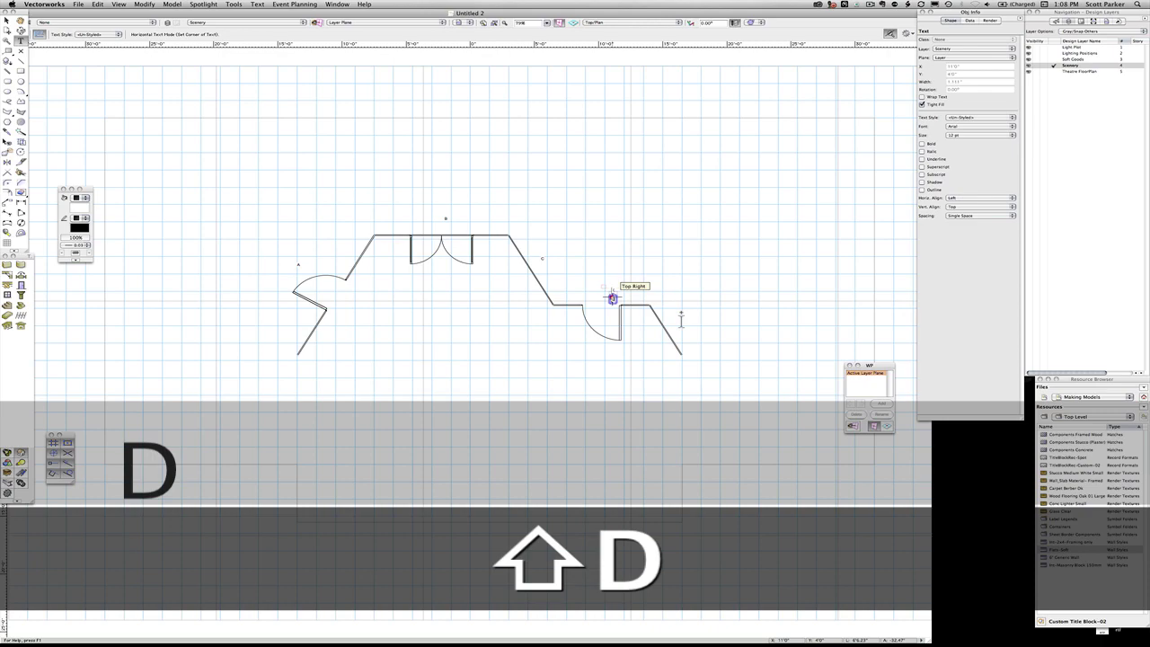
{"action": "left_click", "coordinate": [680, 313]}
{"action": "type", "text": "E"}
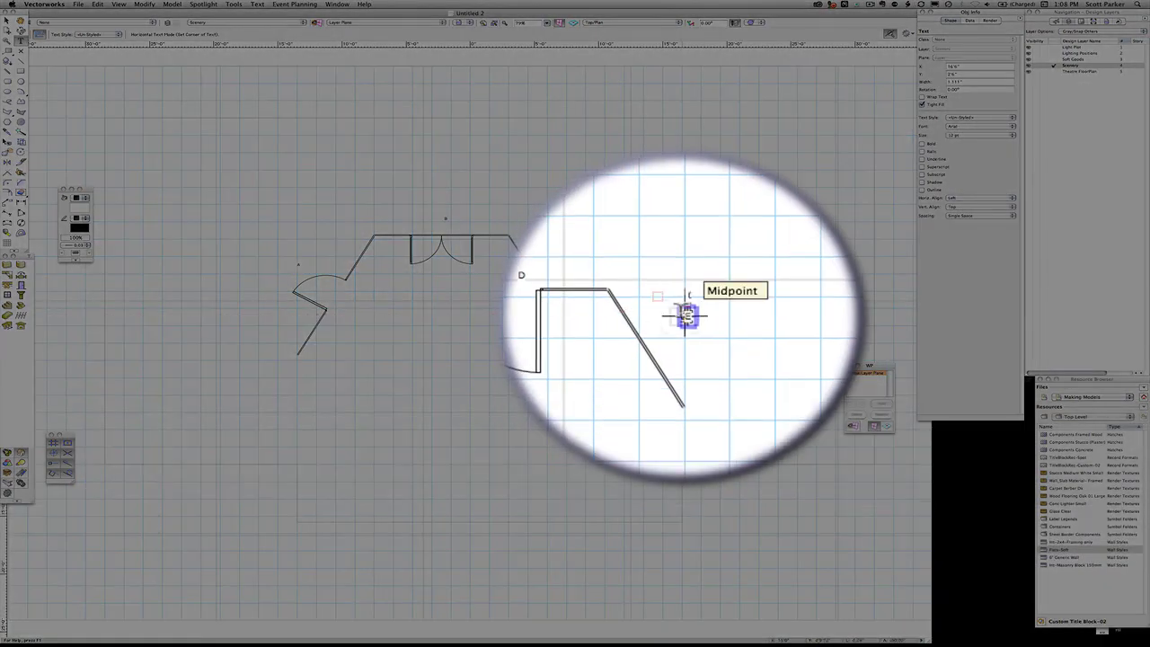
{"action": "type", "text": "x"}
{"action": "left_click", "coordinate": [699, 325]}
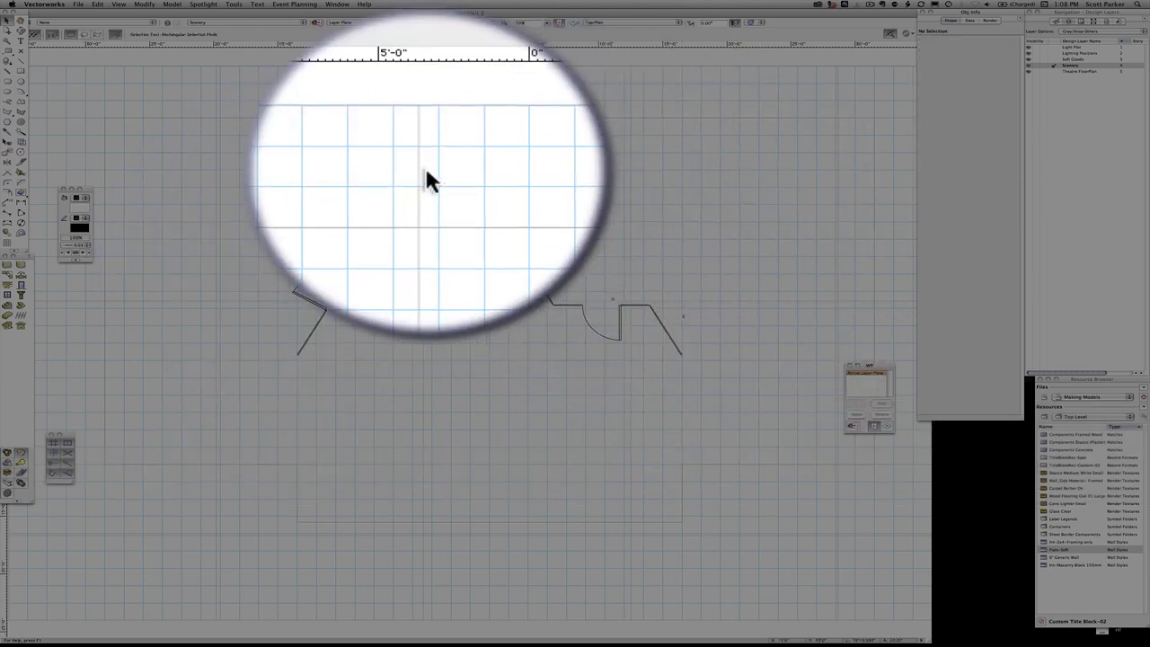
Step: Keep Layer Plane as the active plane, and examine the wall labels in left isometric view before returning to Top/Plan
{"action": "left_click", "coordinate": [344, 22]}
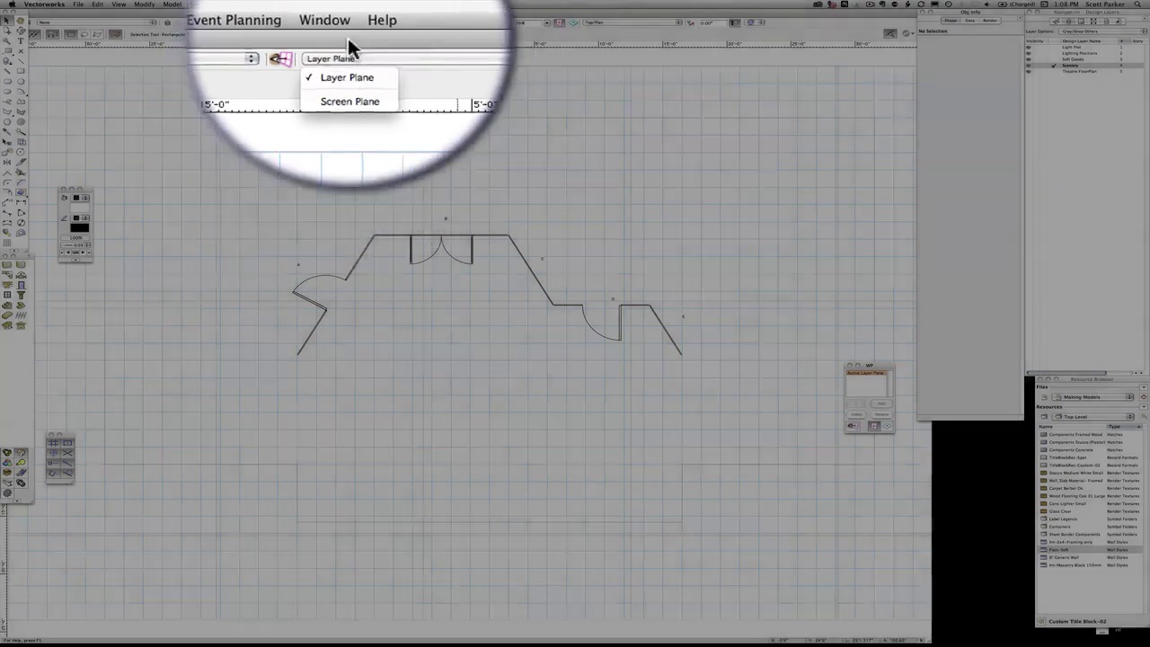
{"action": "left_click", "coordinate": [347, 32]}
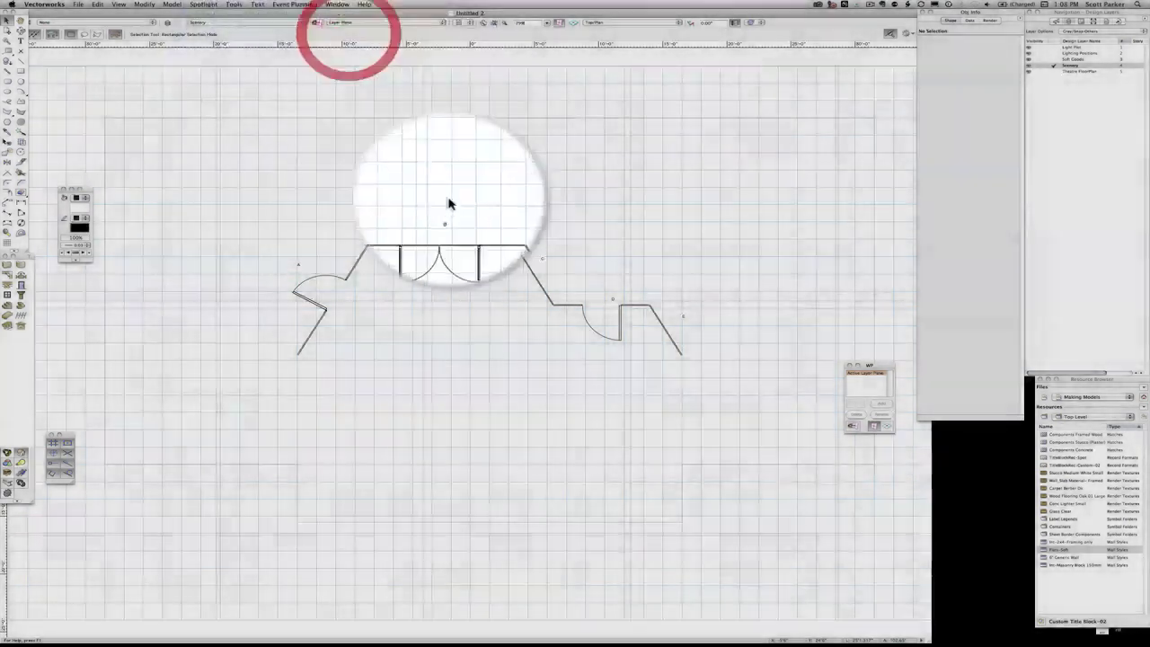
{"action": "key", "text": "KP_1"}
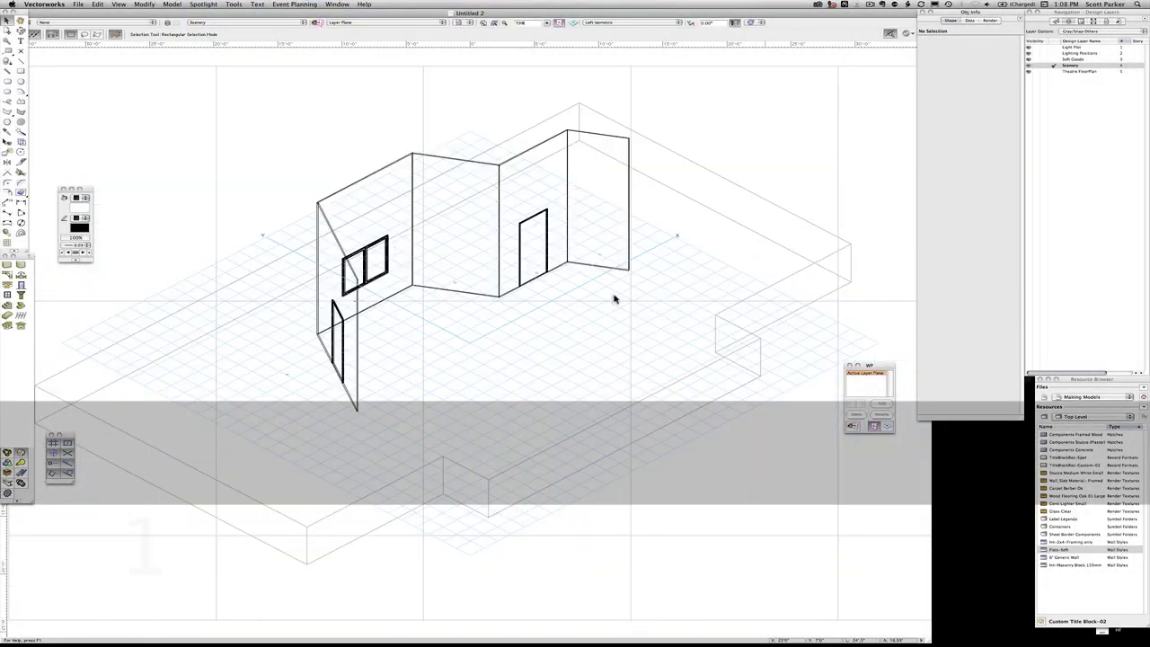
{"action": "scroll", "coordinate": [516, 275], "scroll_direction": "up", "scroll_amount": 2}
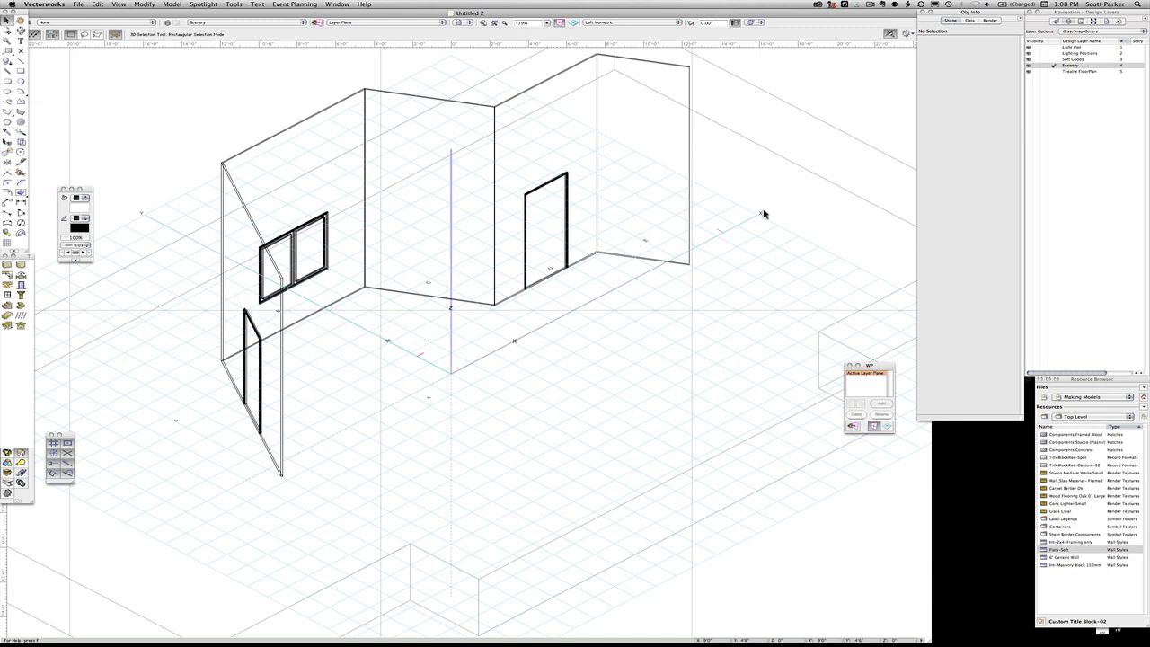
{"action": "key", "text": "KP_0"}
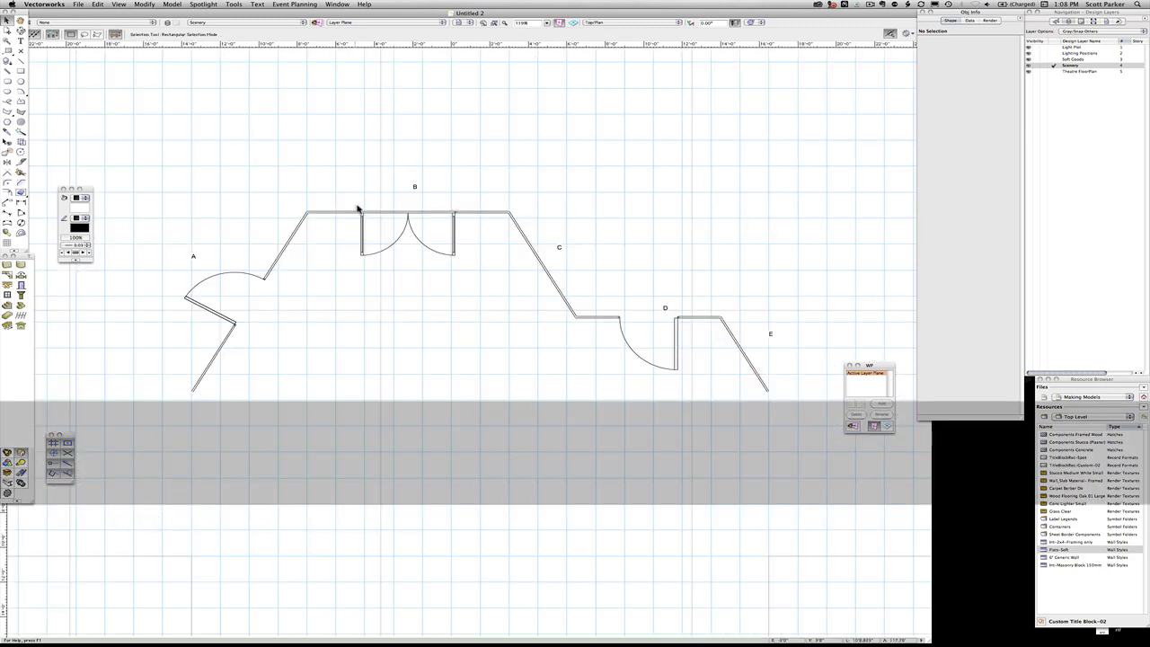
Step: Inspect the walls in left view and with a Flyover orbit before returning to Top/Plan view
{"action": "key", "text": "KP_4"}
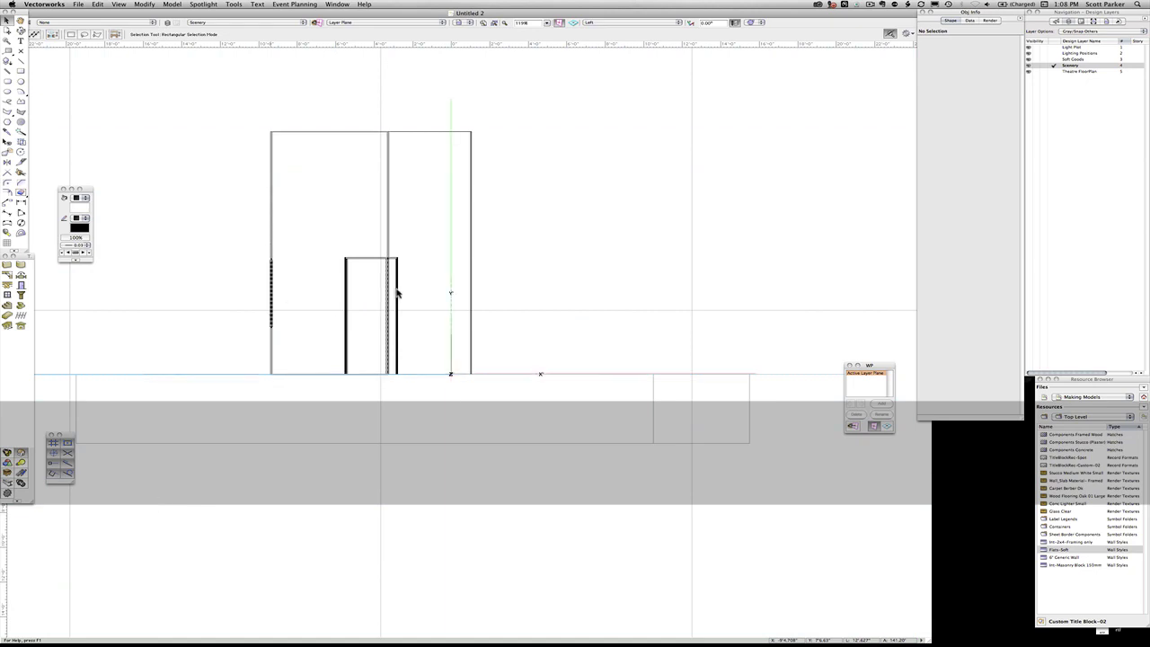
{"action": "left_click", "coordinate": [21, 31]}
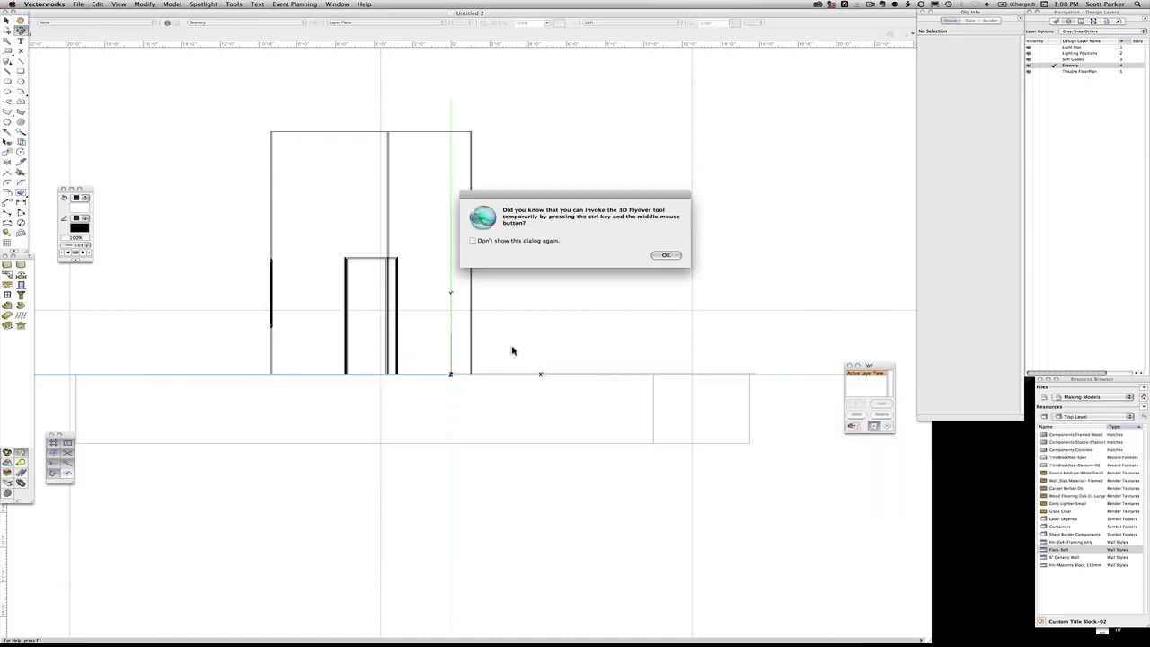
{"action": "left_click", "coordinate": [665, 256]}
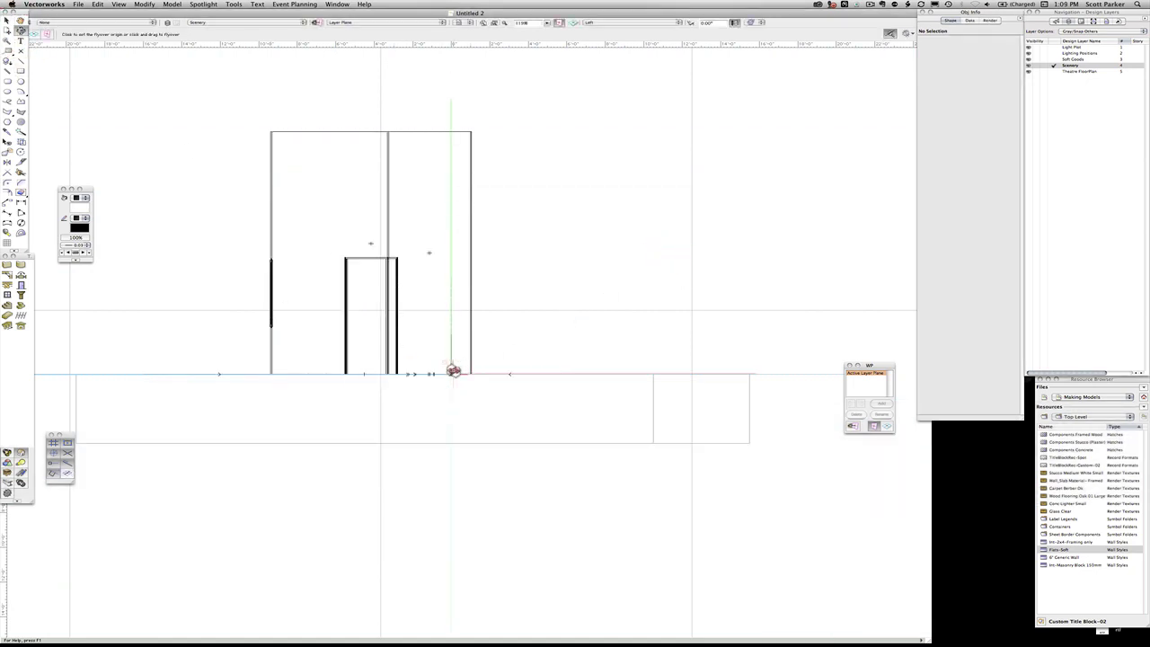
{"action": "mouse_move", "coordinate": [447, 370]}
{"action": "left_mouse_down"}
{"action": "mouse_move", "coordinate": [470, 380]}
{"action": "mouse_move", "coordinate": [464, 410]}
{"action": "mouse_move", "coordinate": [456, 362]}
{"action": "mouse_move", "coordinate": [452, 370]}
{"action": "left_mouse_up"}
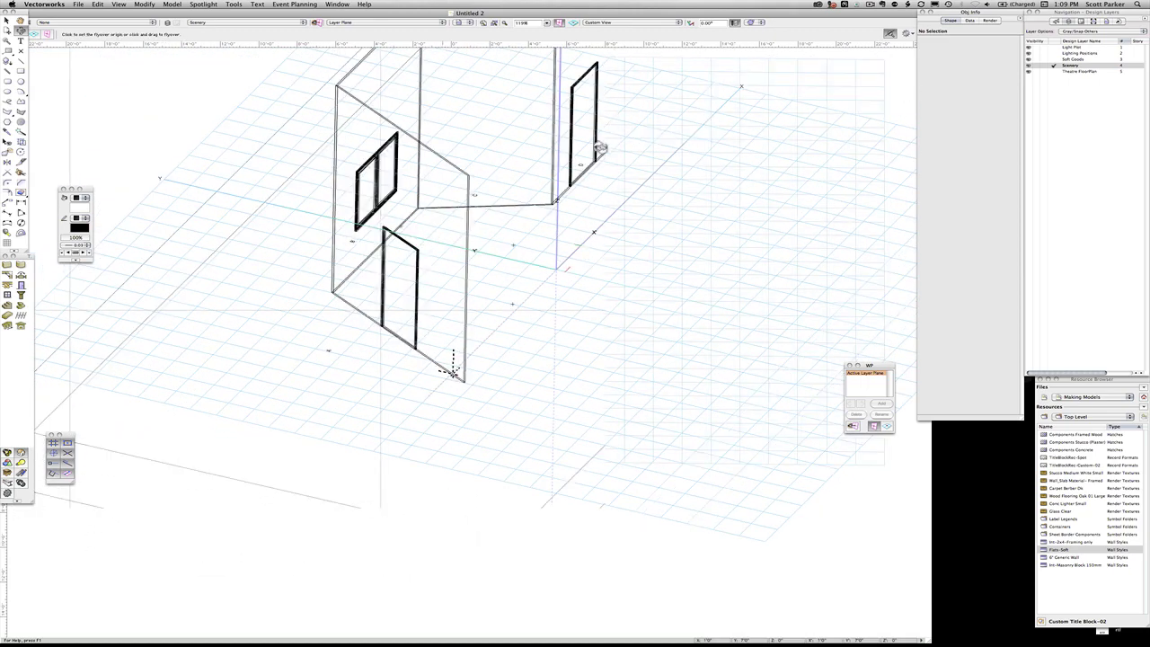
{"action": "key", "text": "0"}
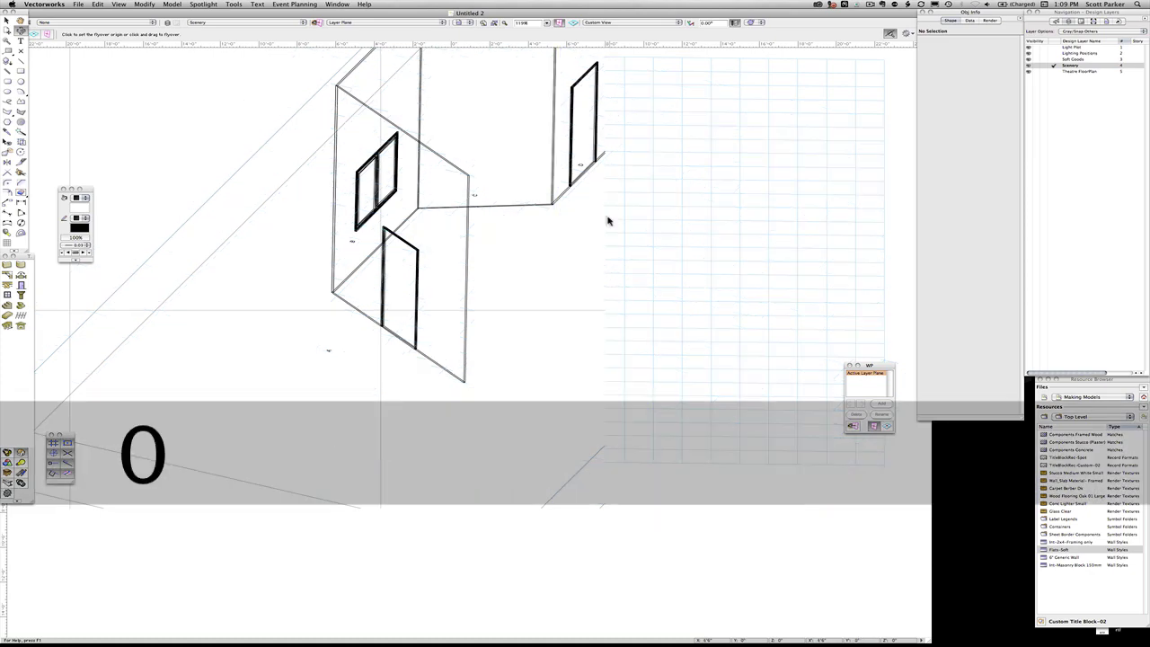
{"action": "key", "text": "x"}
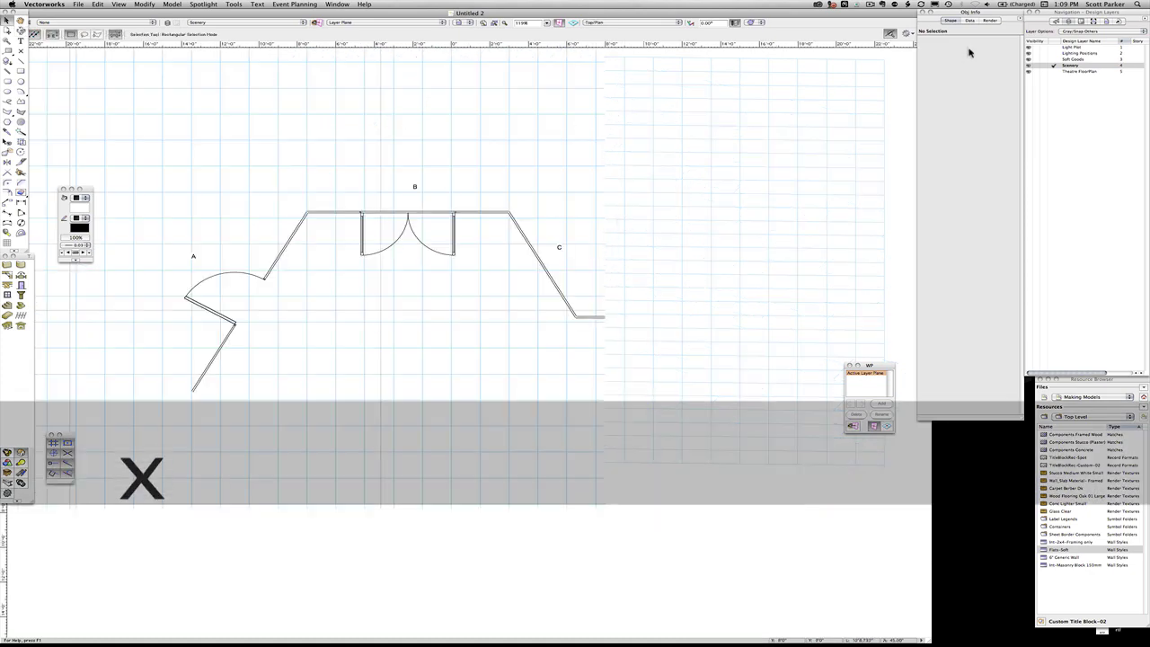
Step: Create a new class named Wall A in the document's class organization, keeping its default attributes
{"action": "left_click", "coordinate": [1055, 19]}
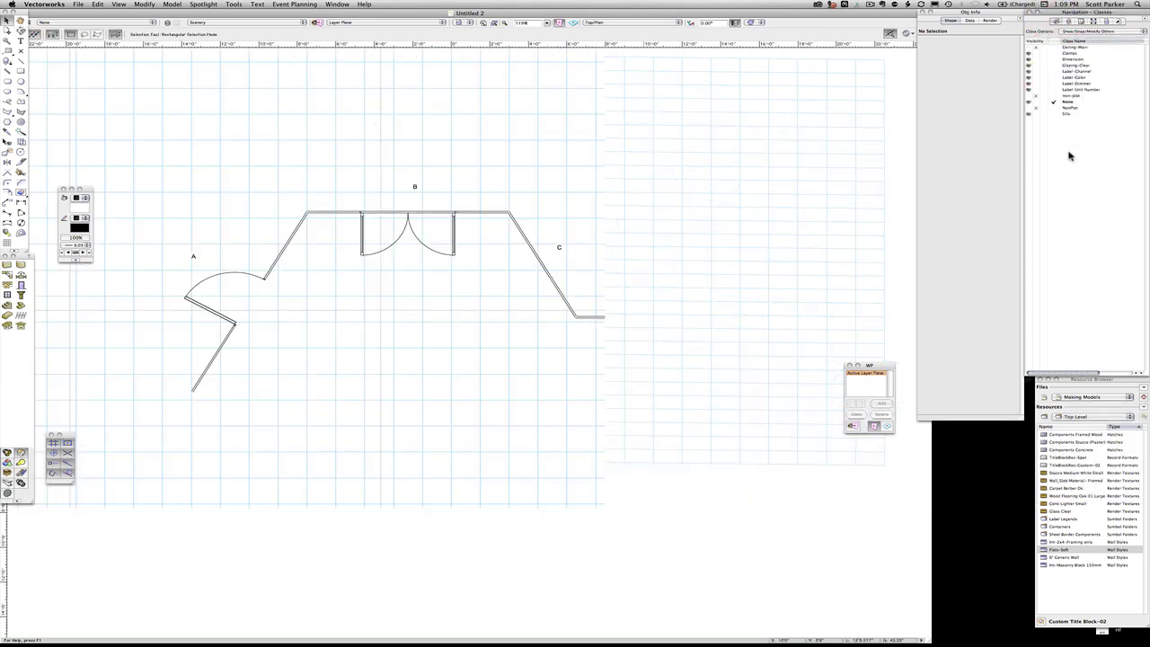
{"action": "left_click", "coordinate": [1061, 22]}
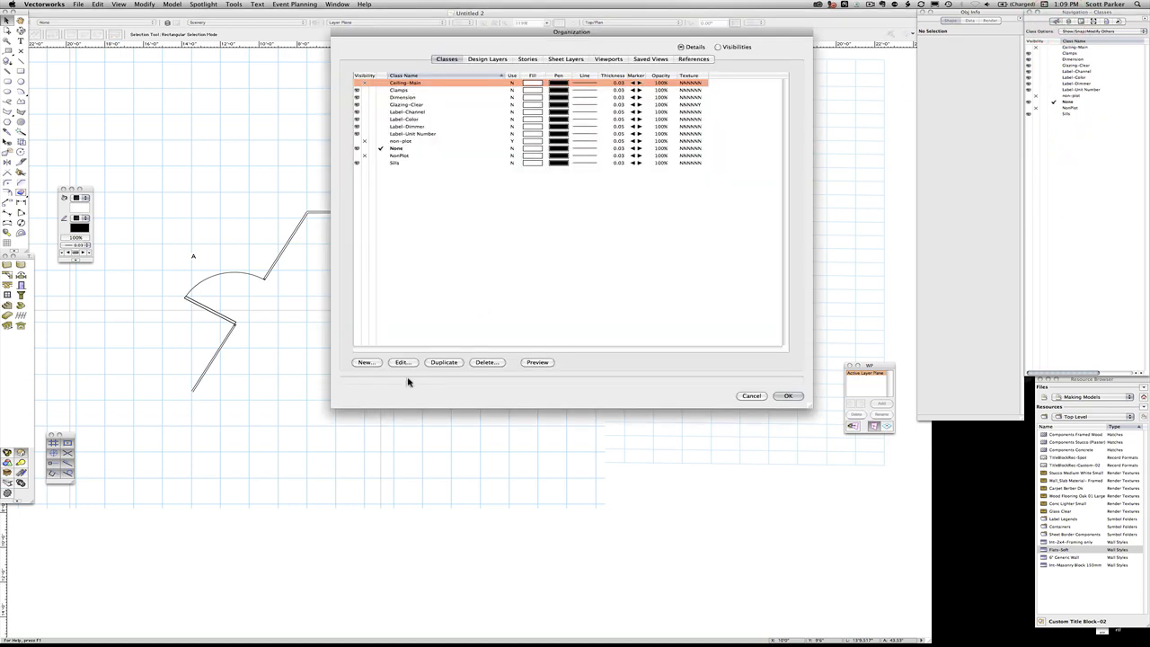
{"action": "left_click", "coordinate": [365, 362]}
{"action": "type", "text": "Wall A"}
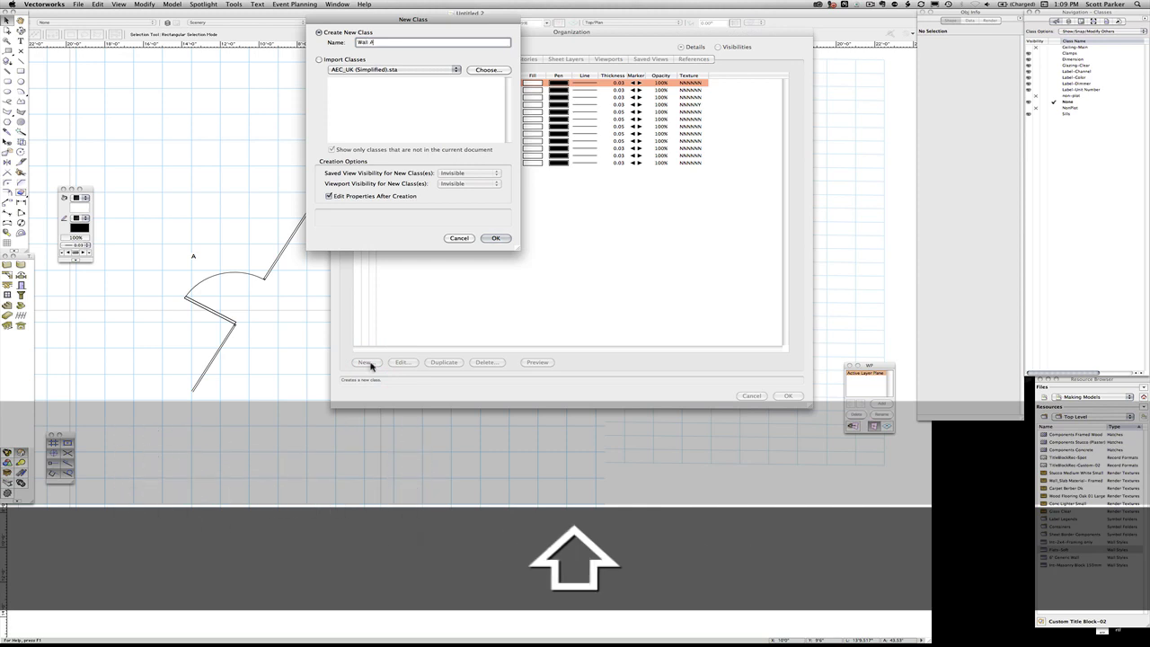
{"action": "key", "text": "Return"}
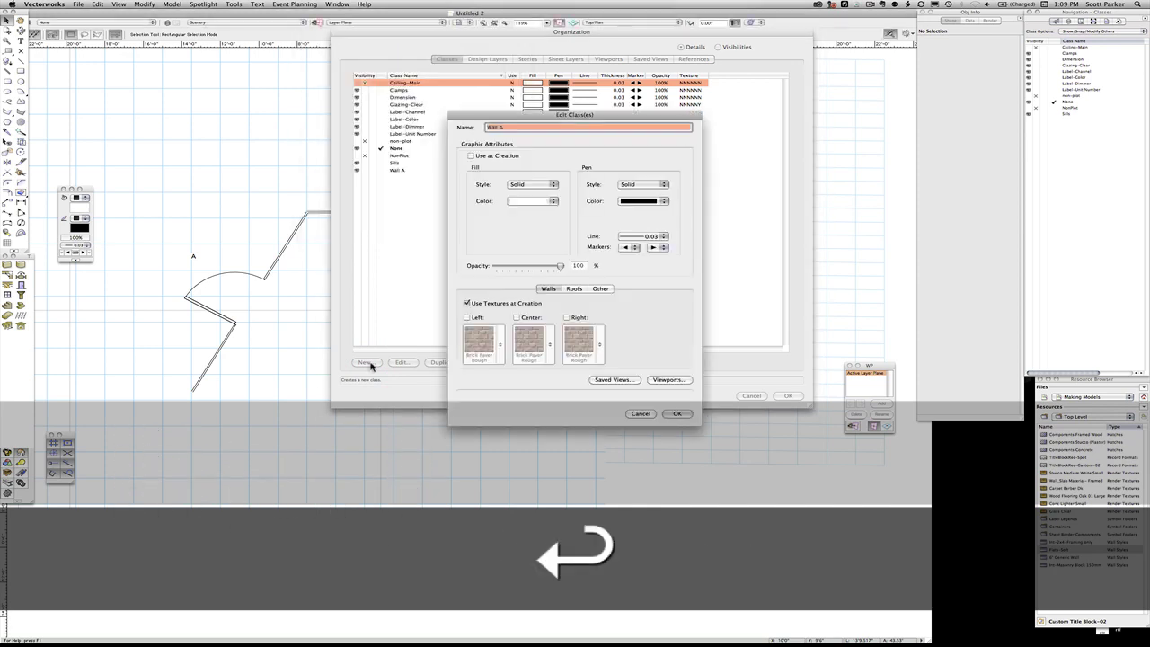
{"action": "key", "text": "Return"}
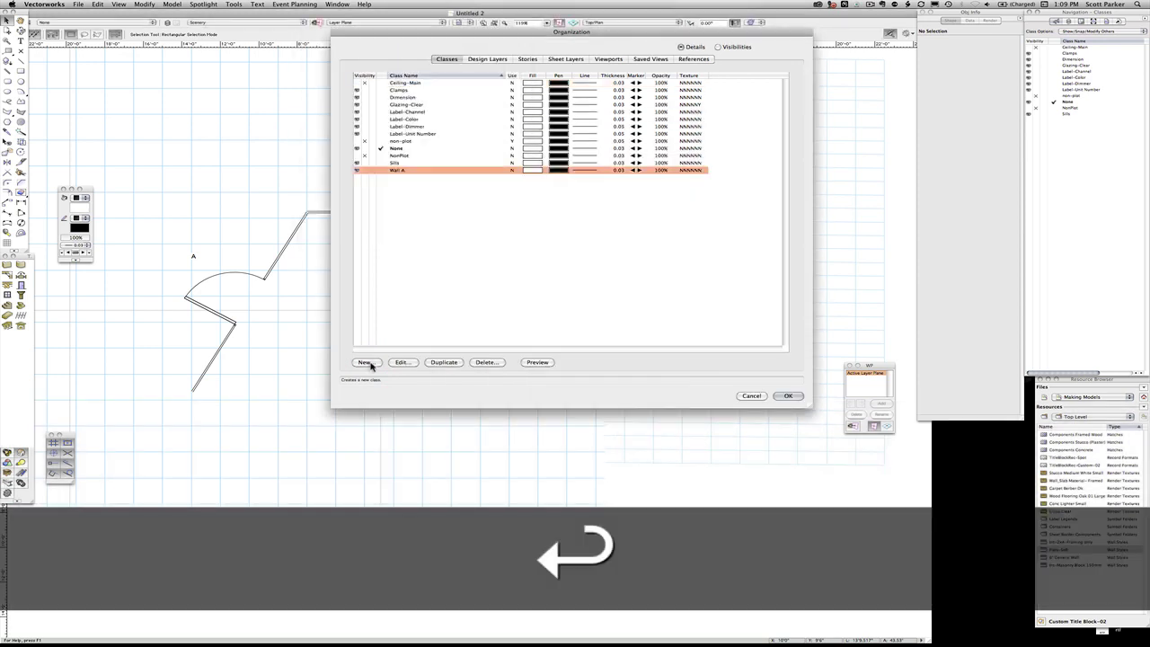
Step: Add two more classes named Wall B and Wall C with default attributes
{"action": "key", "text": "super"}
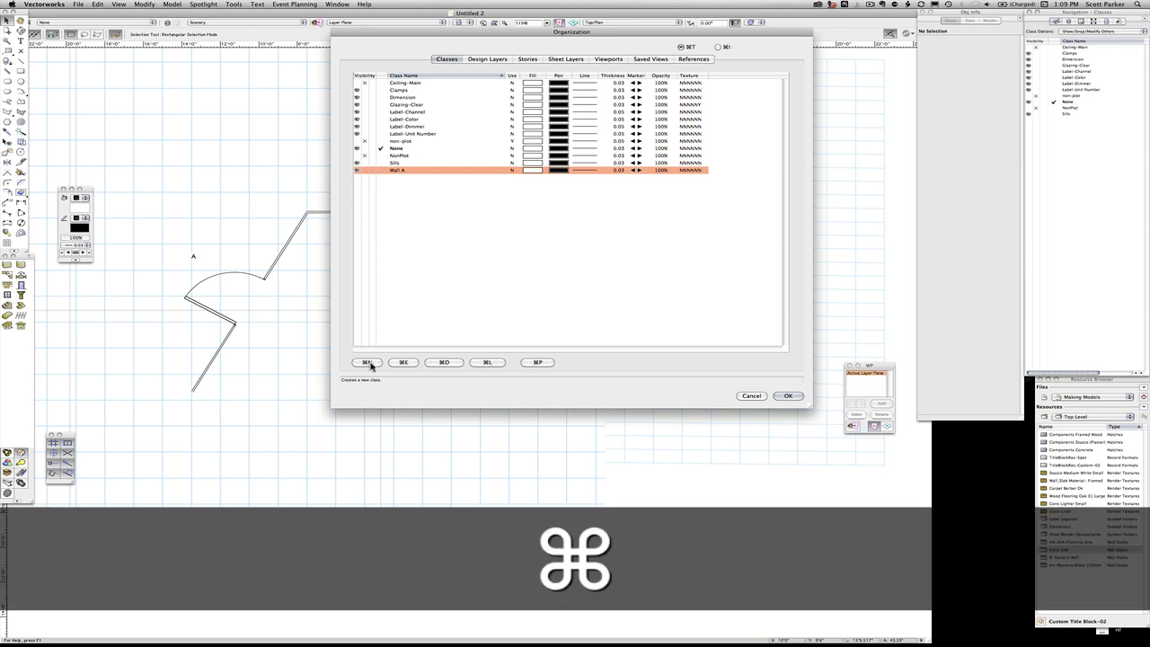
{"action": "key", "text": "super+n"}
{"action": "type", "text": "Wall B"}
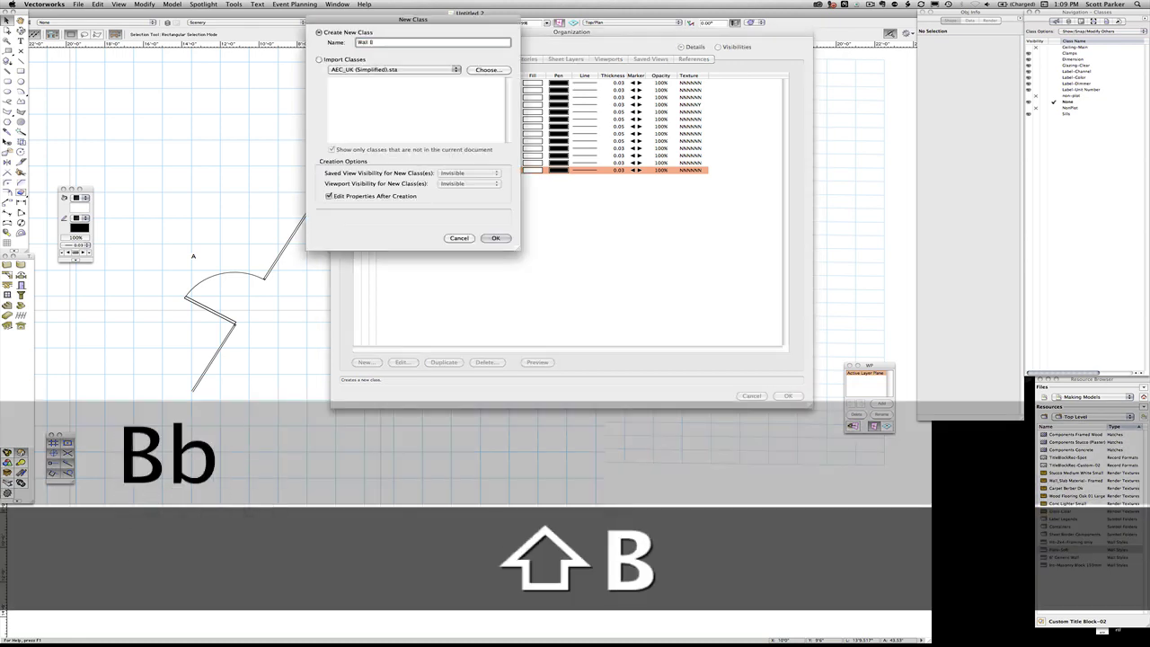
{"action": "key", "text": "Return"}
{"action": "key", "text": "Return"}
{"action": "key", "text": "super+n"}
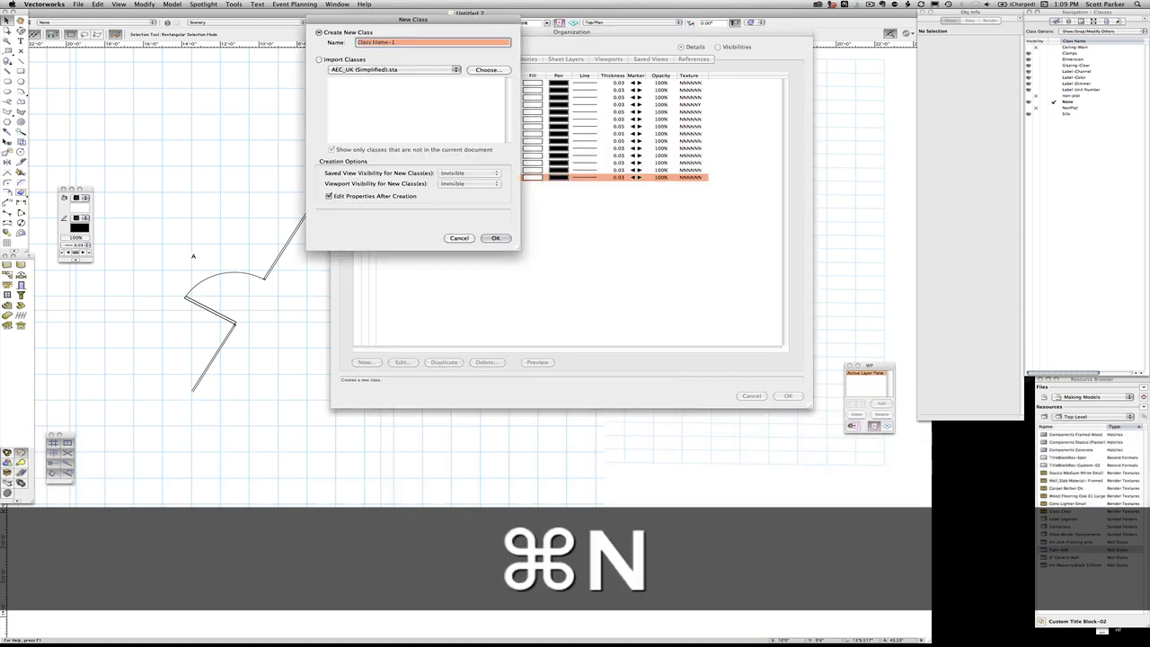
{"action": "type", "text": "Wall C"}
{"action": "key", "text": "Return"}
{"action": "key", "text": "Return"}
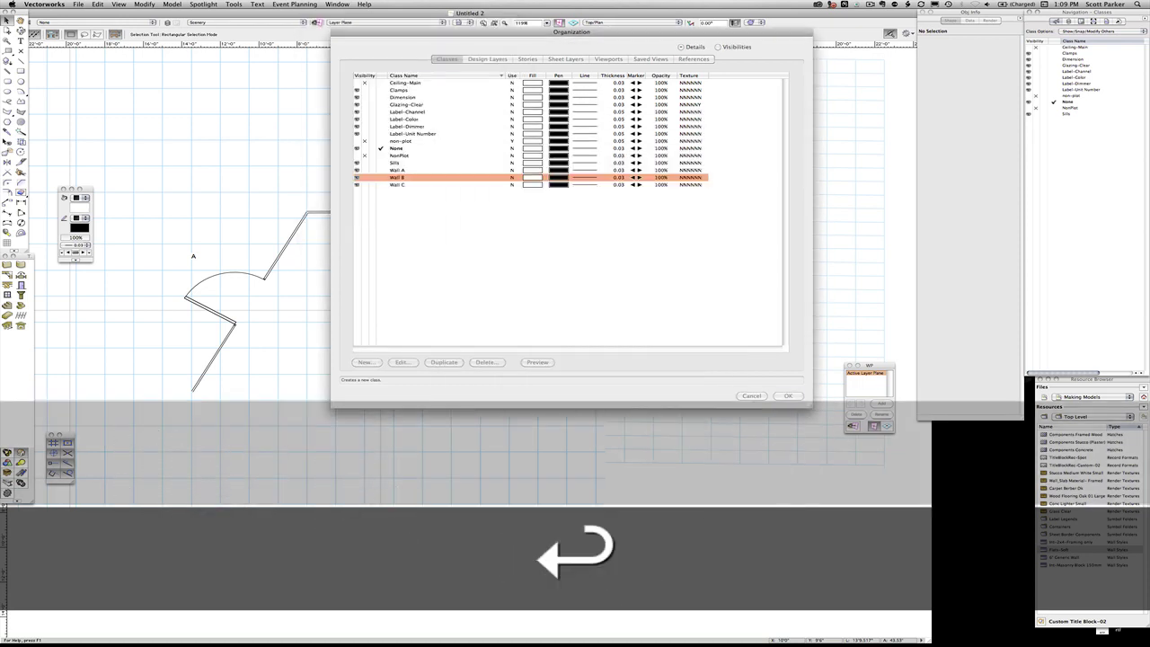
Step: Add classes named Wall D and Wall E with default attributes and accept the class organization changes
{"action": "key", "text": "super+n"}
{"action": "type", "text": "Wall D"}
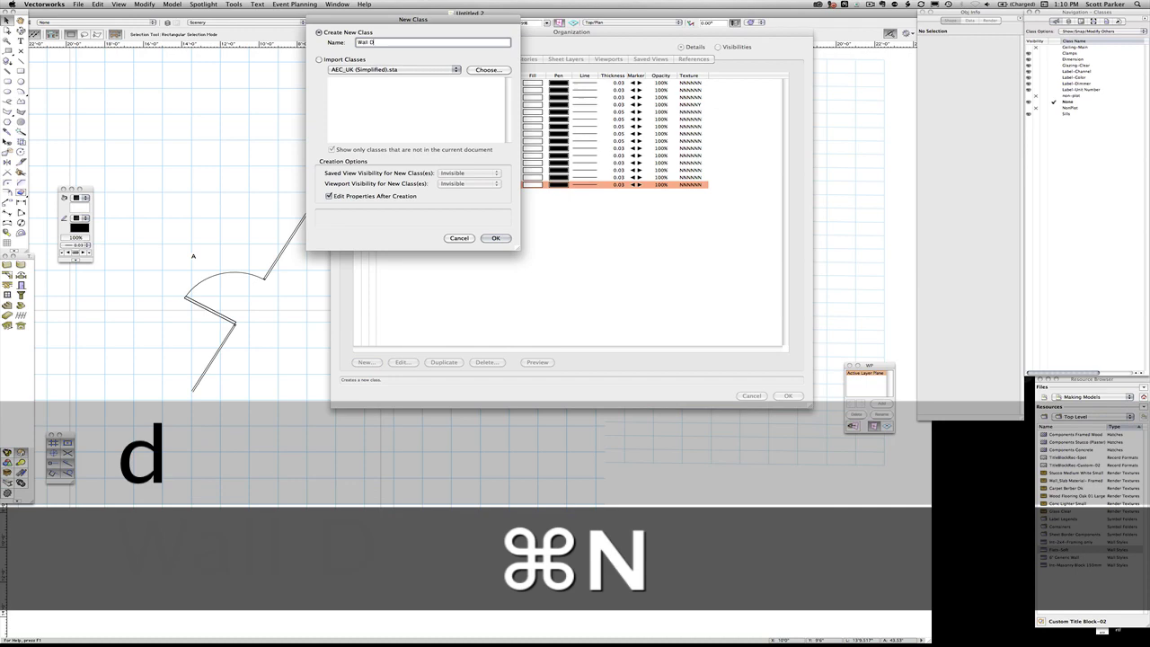
{"action": "key", "text": "Return"}
{"action": "key", "text": "Return"}
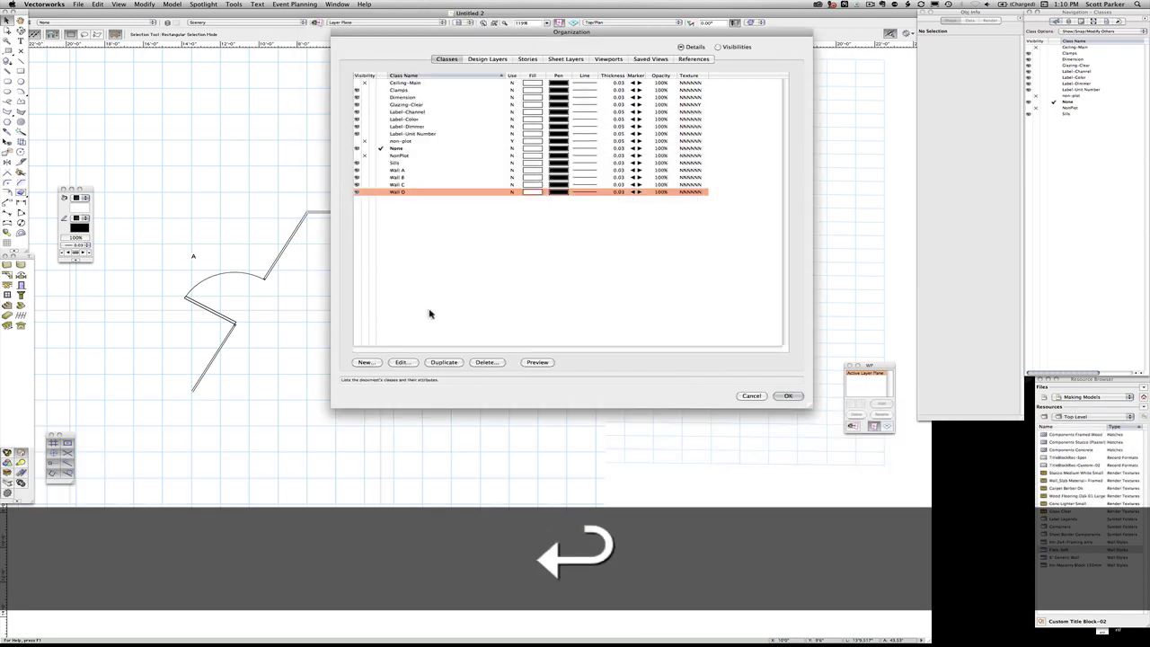
{"action": "left_click_drag", "start_coordinate": [603, 35], "coordinate": [482, 417]}
{"action": "left_click_drag", "start_coordinate": [640, 432], "coordinate": [625, 112]}
{"action": "key", "text": "super+n"}
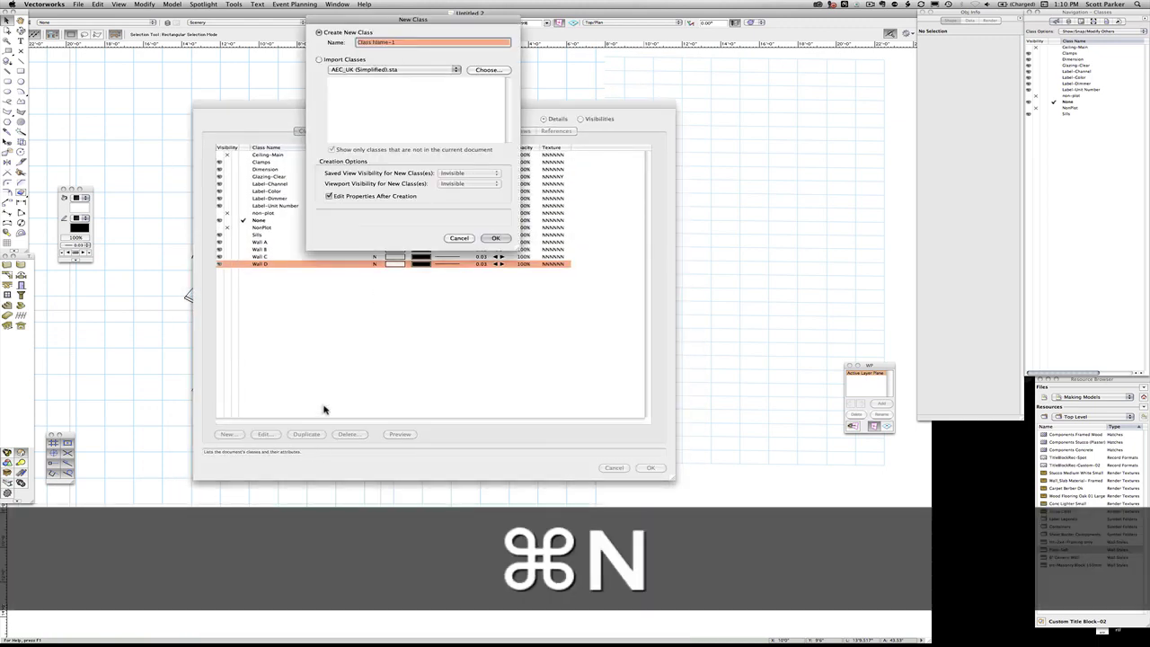
{"action": "type", "text": "Wall E"}
{"action": "key", "text": "Return"}
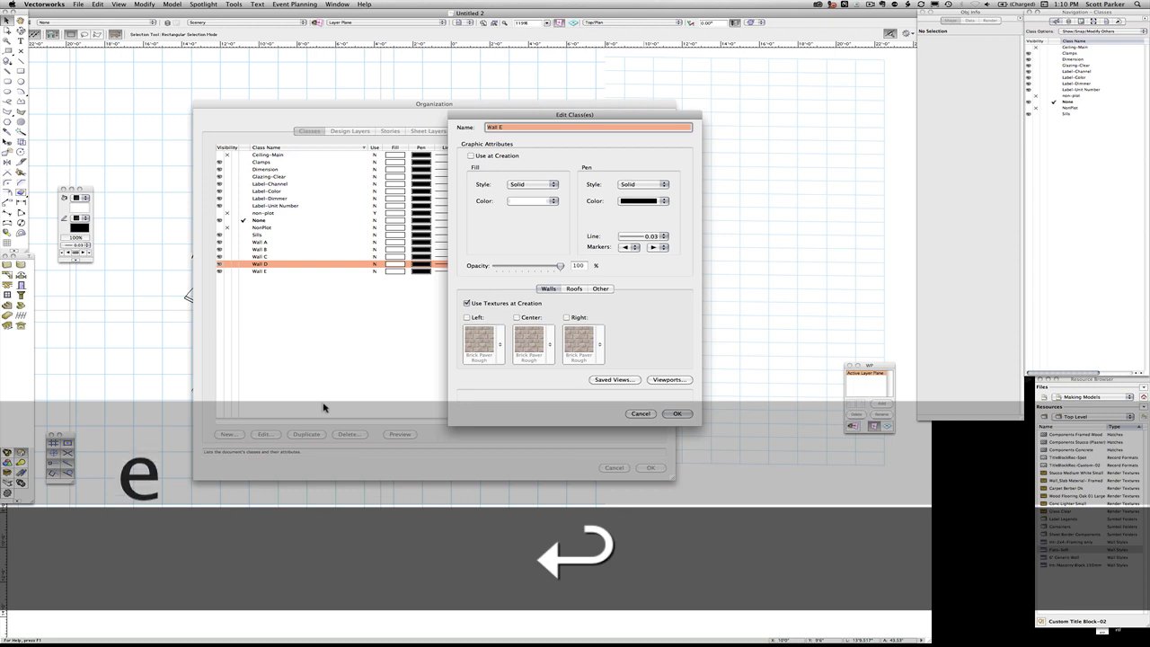
{"action": "key", "text": "Return"}
{"action": "left_click", "coordinate": [647, 467]}
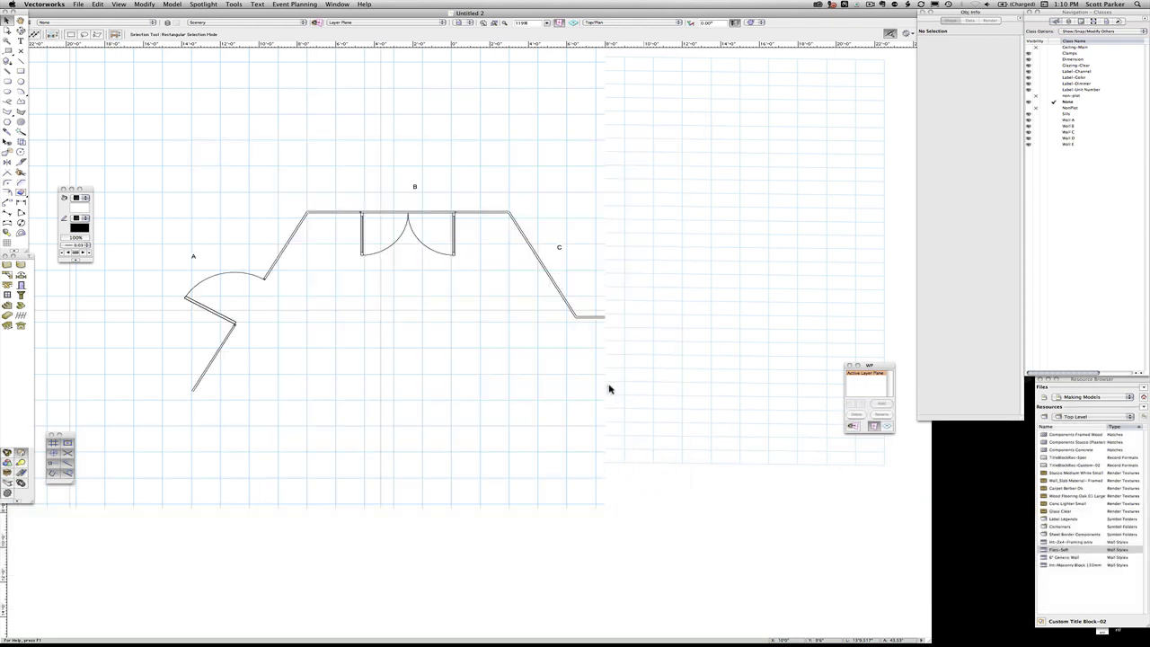
Step: Save the drawing as Making A Model.vwx in the InClassDemoVWfiles folder
{"action": "left_click", "coordinate": [669, 249]}
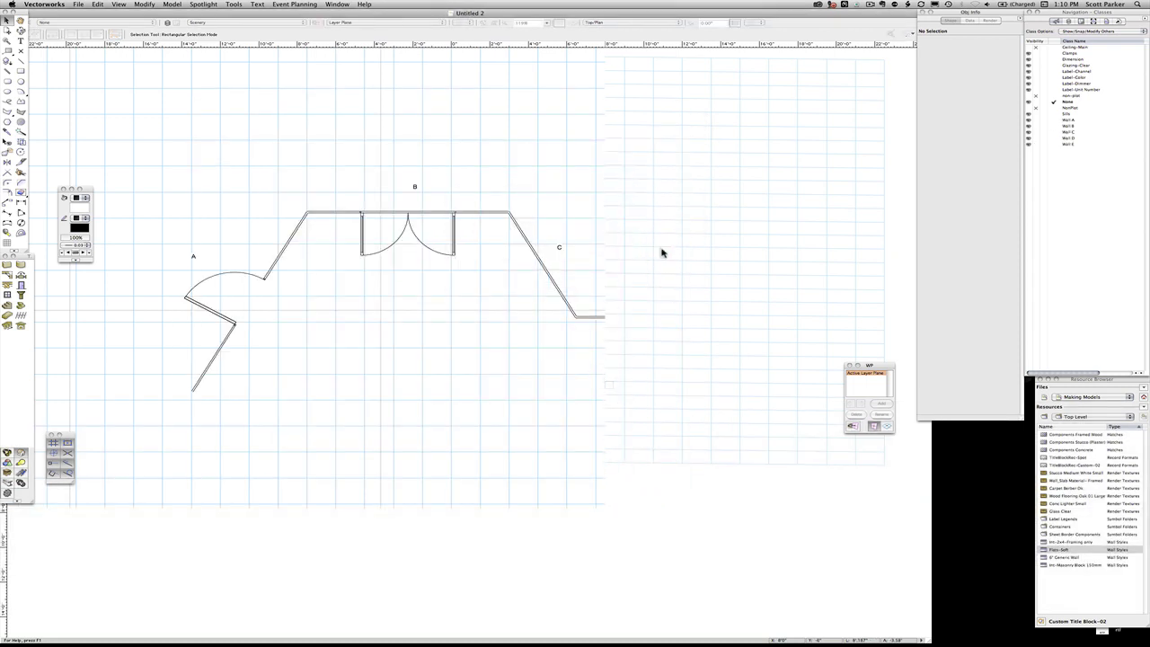
{"action": "type", "text": "Making Model.vwx"}
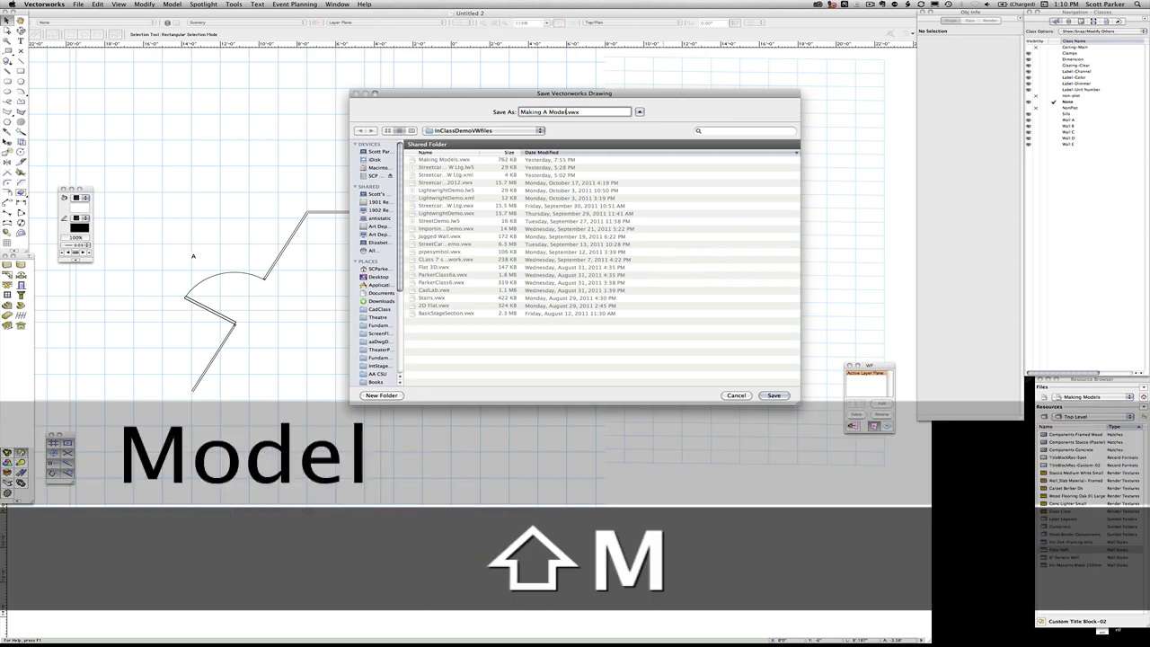
{"action": "key", "text": "Return"}
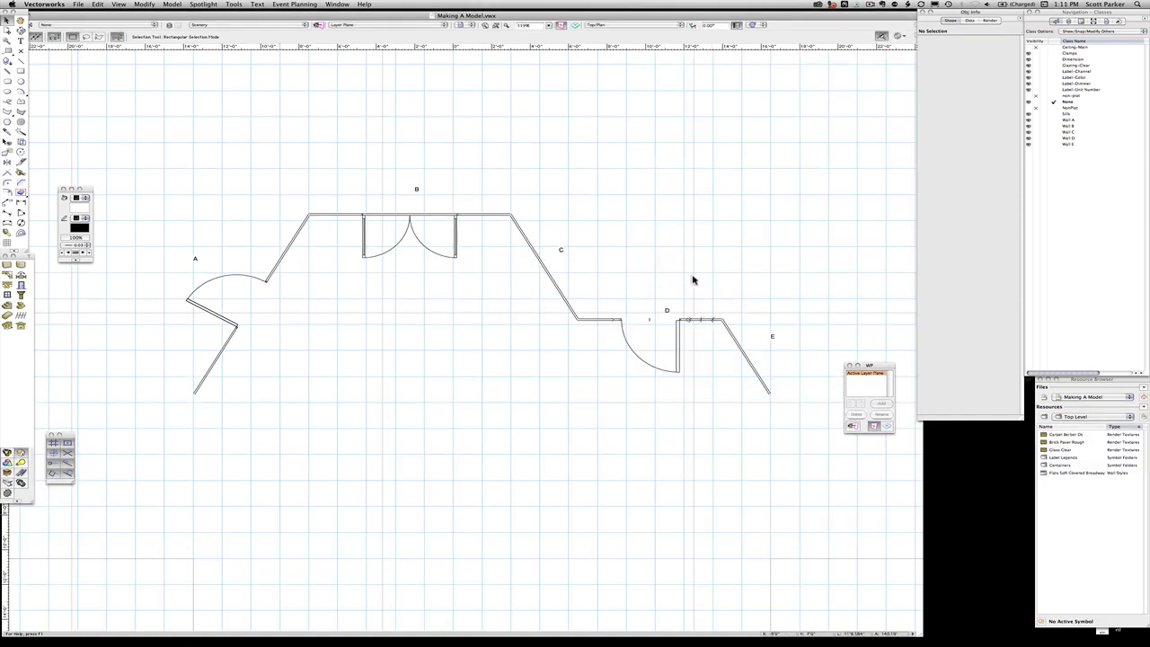
Step: Assign wall A with its label to class Wall A, and wall B with its label to class Wall B
{"action": "left_click_drag", "start_coordinate": [151, 455], "coordinate": [316, 152]}
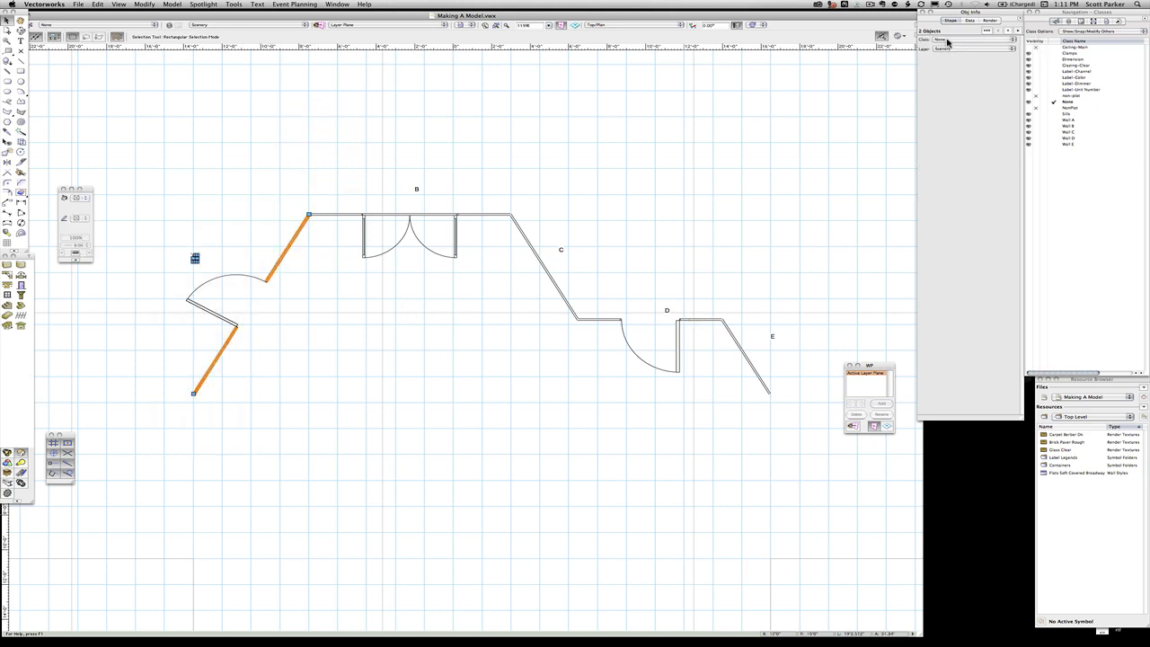
{"action": "left_click", "coordinate": [947, 40]}
{"action": "left_click", "coordinate": [962, 116]}
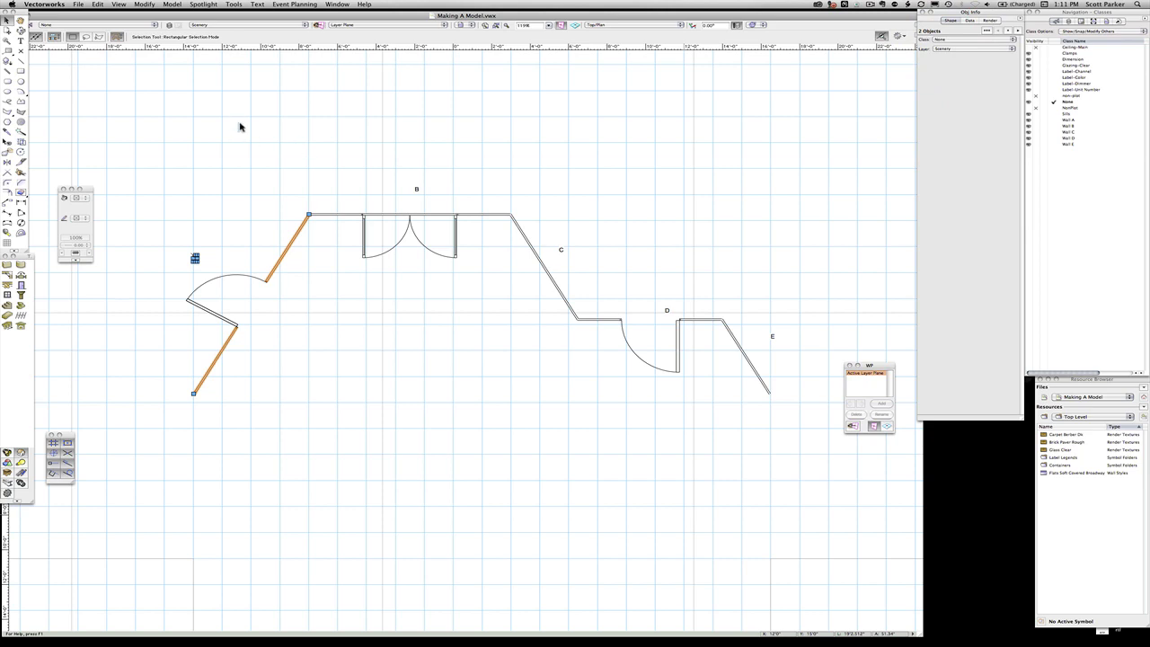
{"action": "left_click_drag", "start_coordinate": [248, 127], "coordinate": [548, 267]}
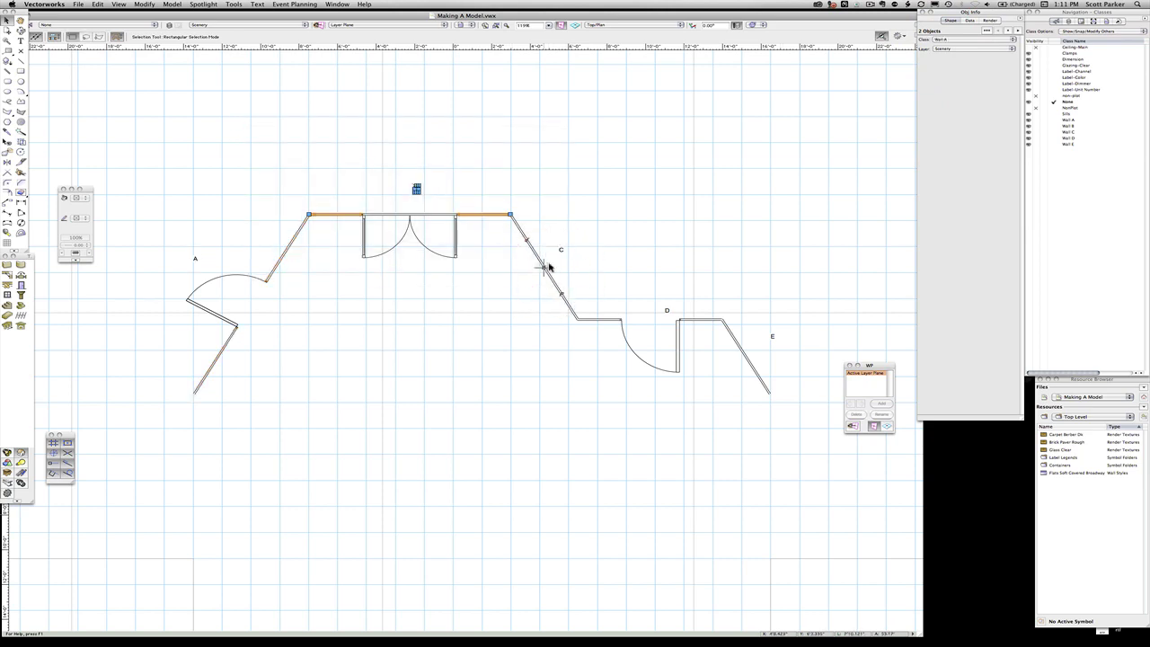
{"action": "left_click", "coordinate": [968, 41]}
{"action": "left_click", "coordinate": [957, 124]}
Step: Assign wall C with its label to class Wall C, and wall D with its label to class Wall D
{"action": "left_click_drag", "start_coordinate": [492, 175], "coordinate": [603, 339]}
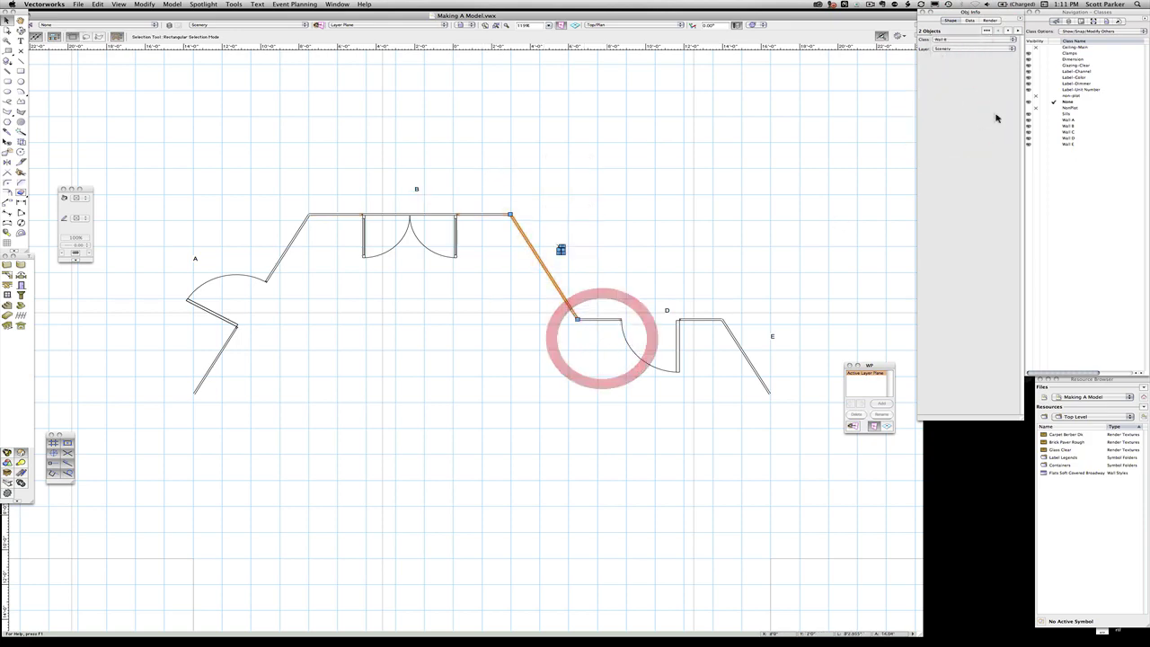
{"action": "left_click", "coordinate": [968, 41]}
{"action": "left_click", "coordinate": [958, 167]}
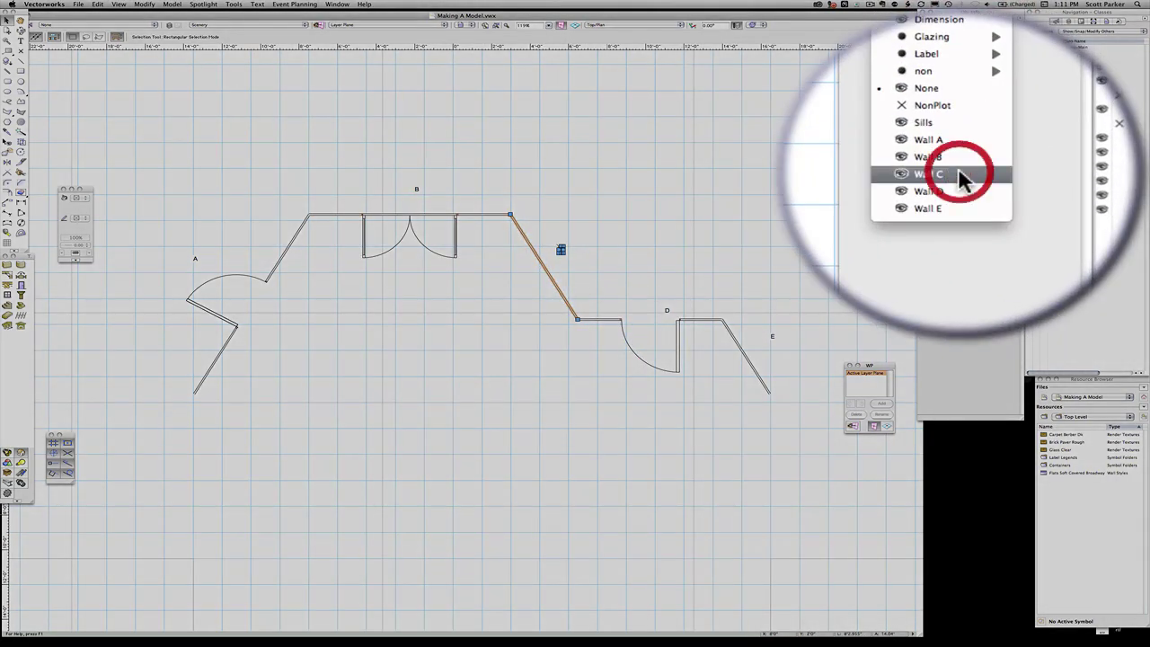
{"action": "left_click_drag", "start_coordinate": [728, 254], "coordinate": [564, 394]}
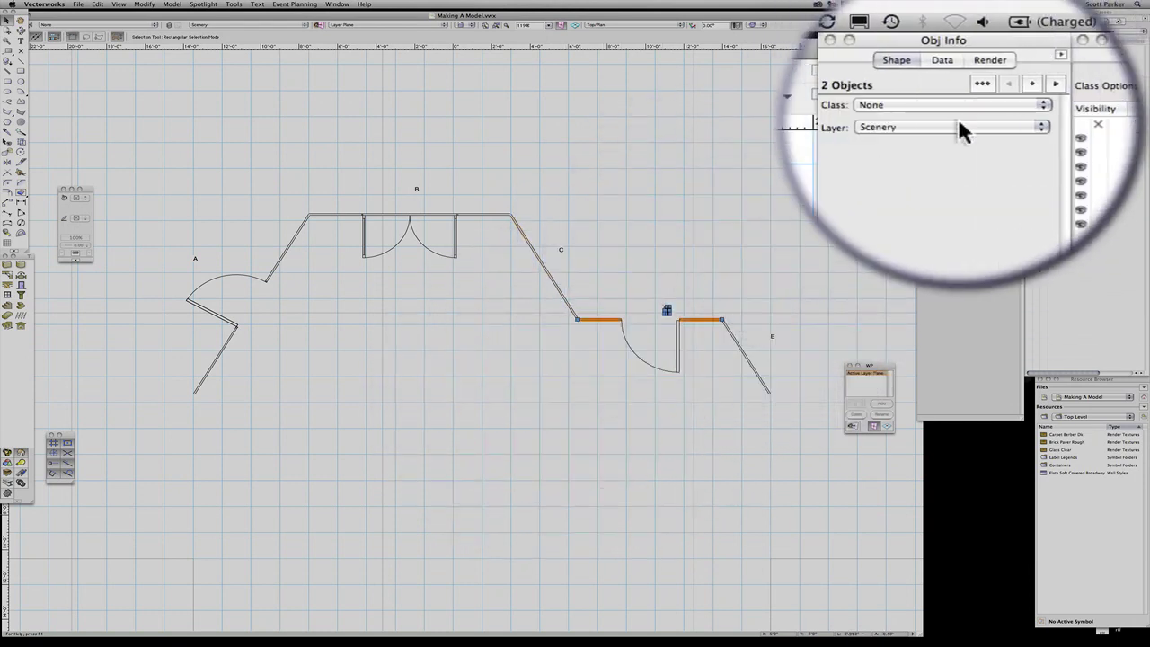
{"action": "left_click", "coordinate": [958, 105]}
{"action": "left_click_drag", "start_coordinate": [957, 104], "coordinate": [955, 180]}
Step: Assign wall E with its label to class Wall E and clear the selection
{"action": "left_click_drag", "start_coordinate": [808, 302], "coordinate": [710, 419]}
{"action": "left_click", "coordinate": [958, 102]}
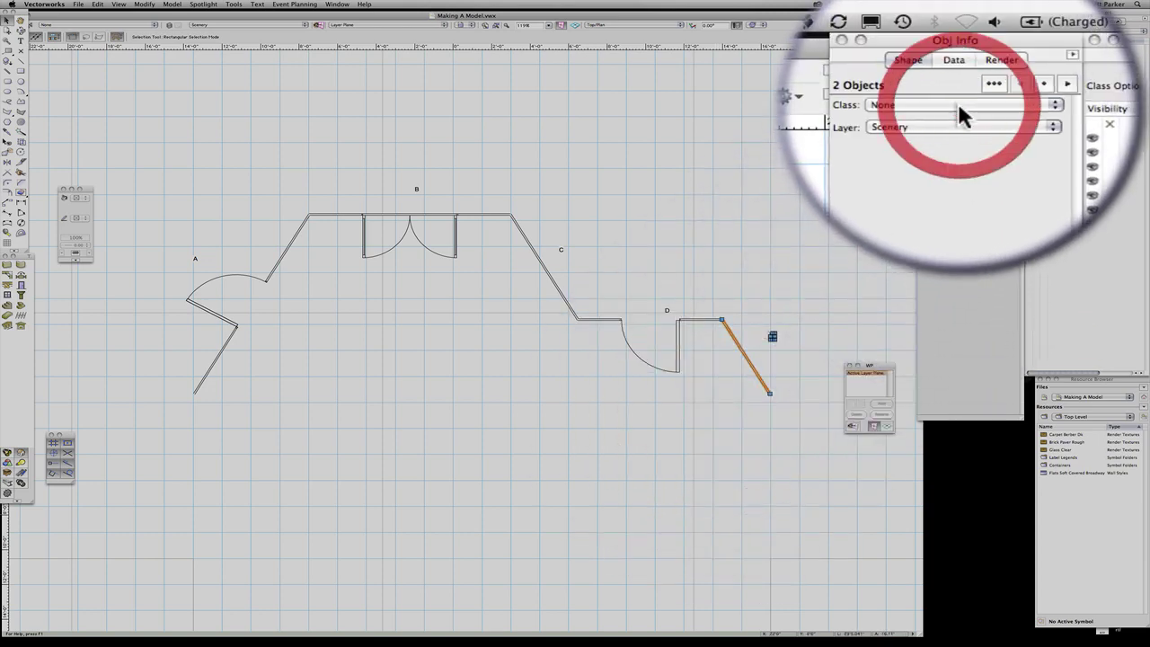
{"action": "left_click", "coordinate": [954, 178]}
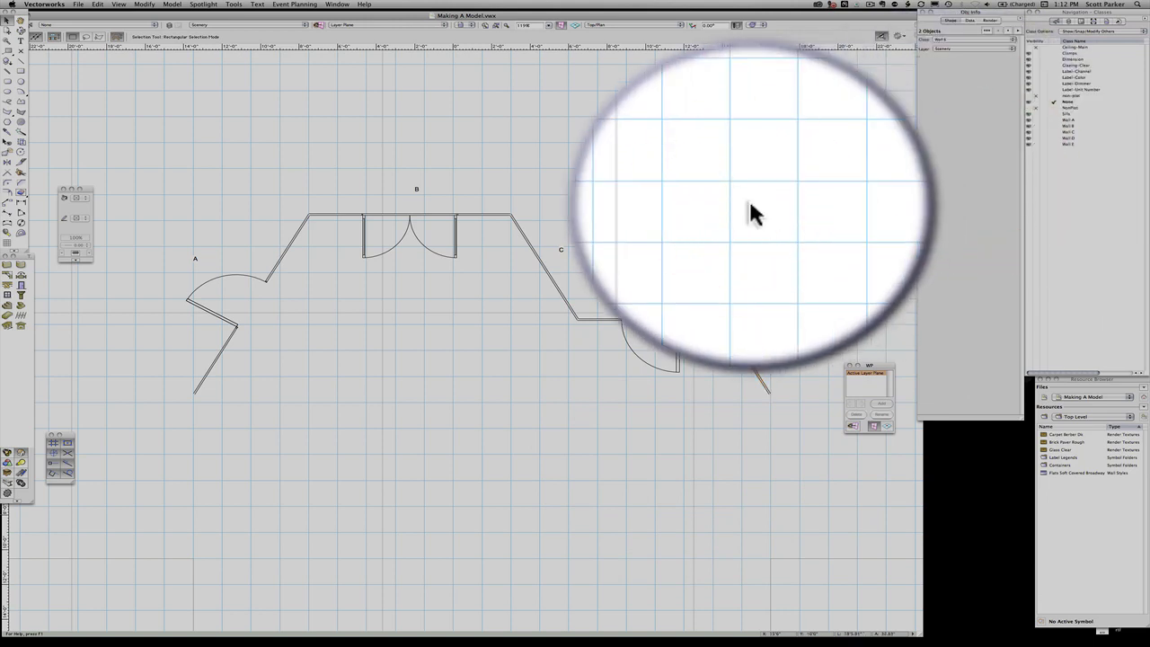
{"action": "left_click", "coordinate": [752, 212]}
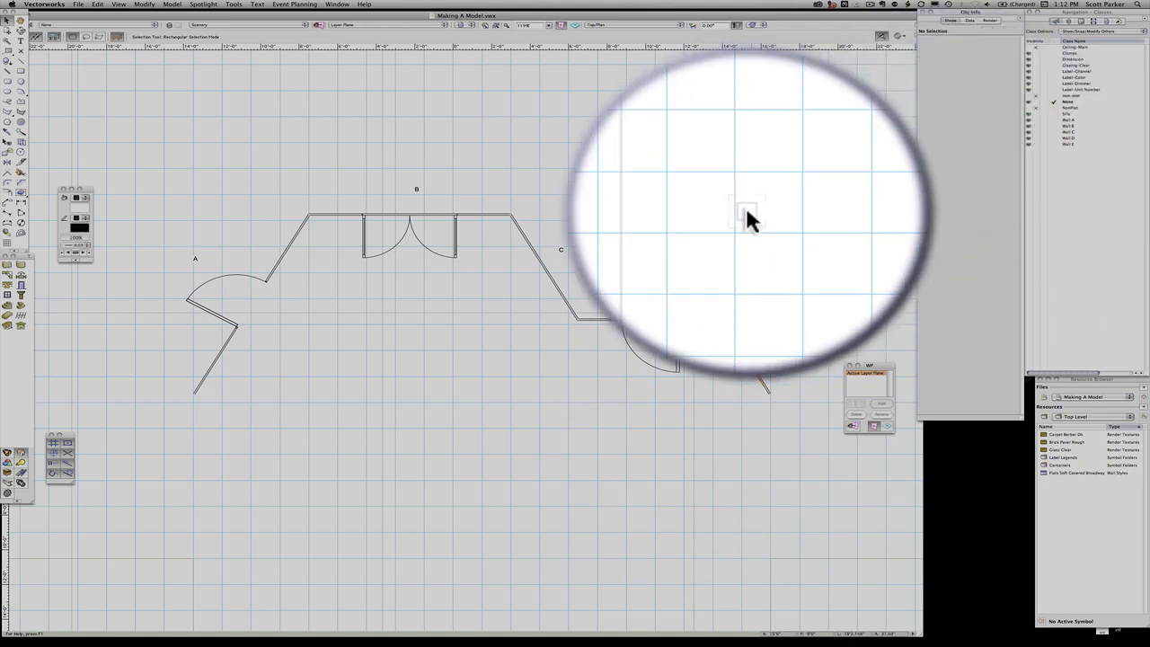
Step: Shift the page boundary relative to the set walls with the Move Page tool
{"action": "key", "text": "super+shift+1"}
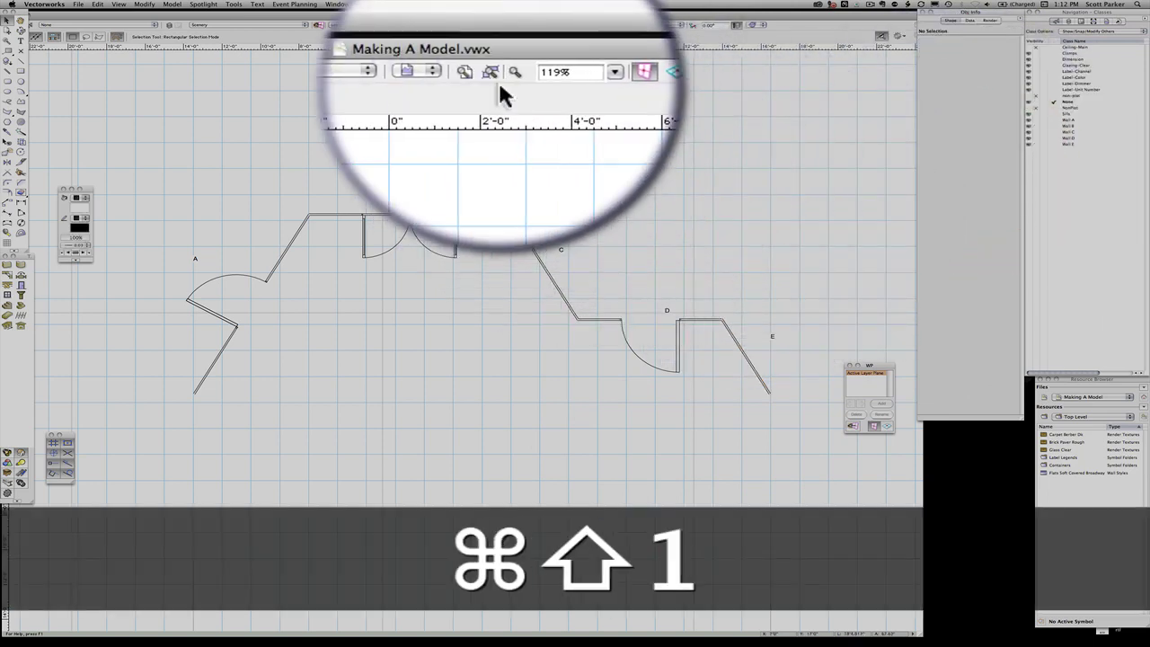
{"action": "left_click", "coordinate": [485, 68]}
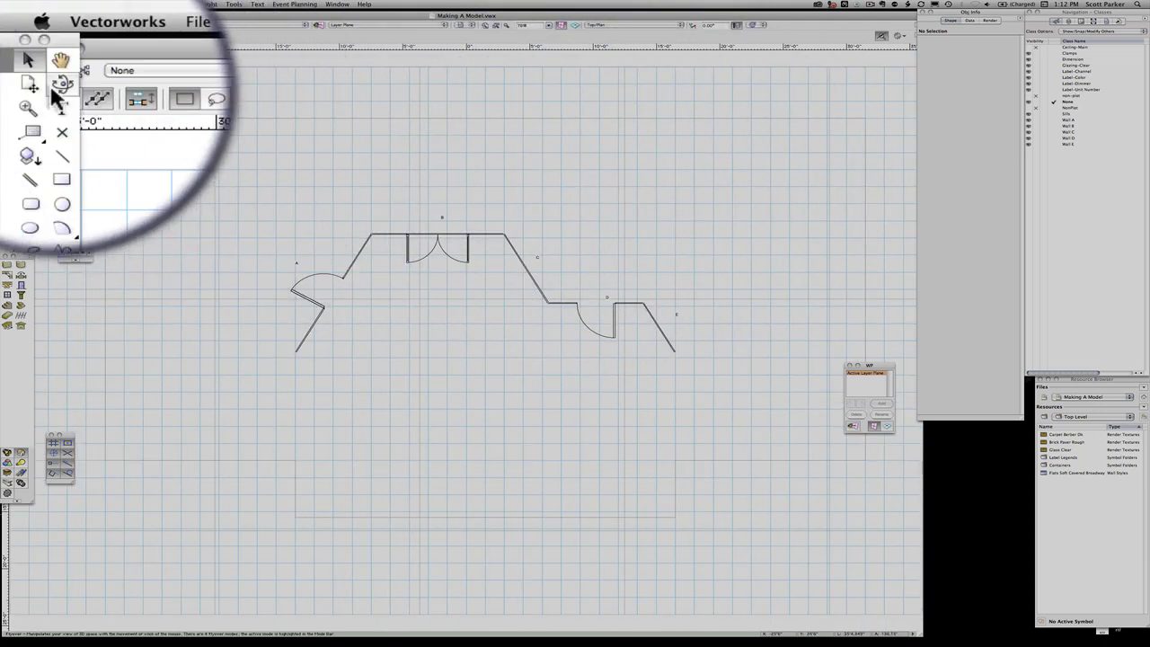
{"action": "left_click", "coordinate": [55, 65]}
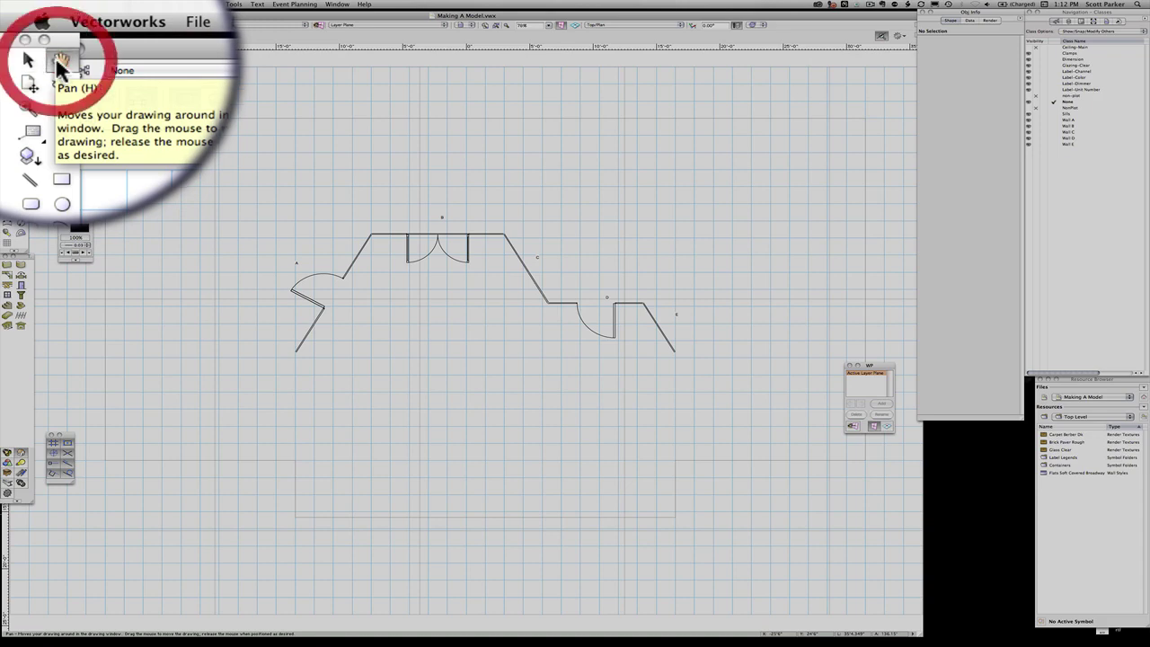
{"action": "left_click", "coordinate": [36, 90]}
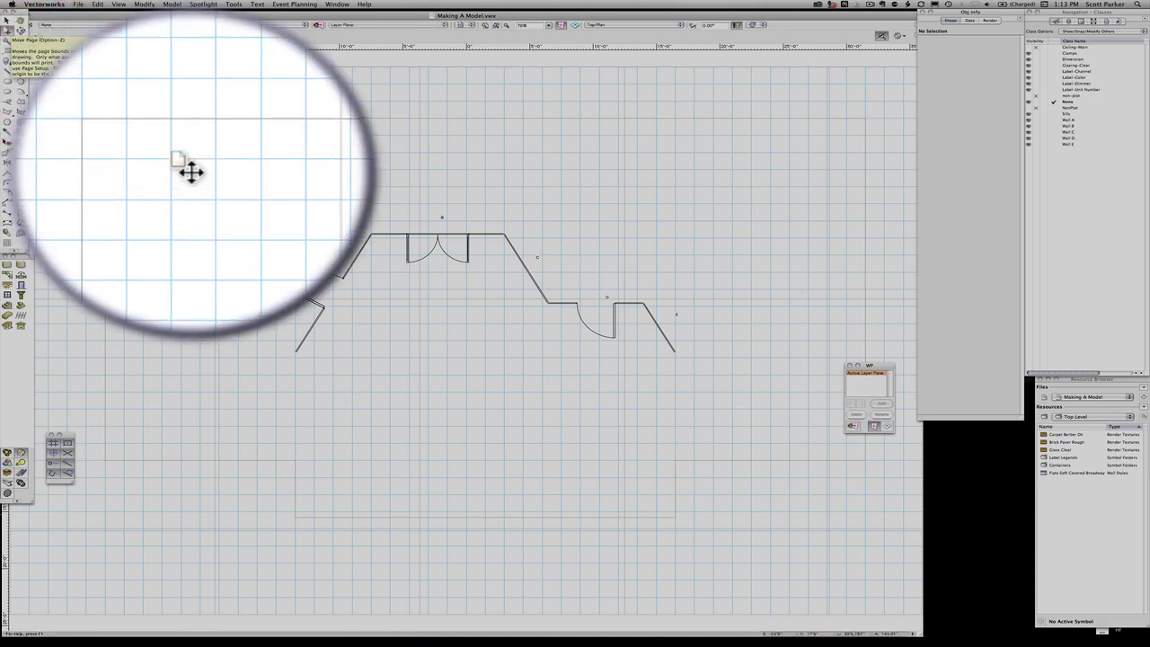
{"action": "left_click_drag", "start_coordinate": [192, 170], "coordinate": [409, 277]}
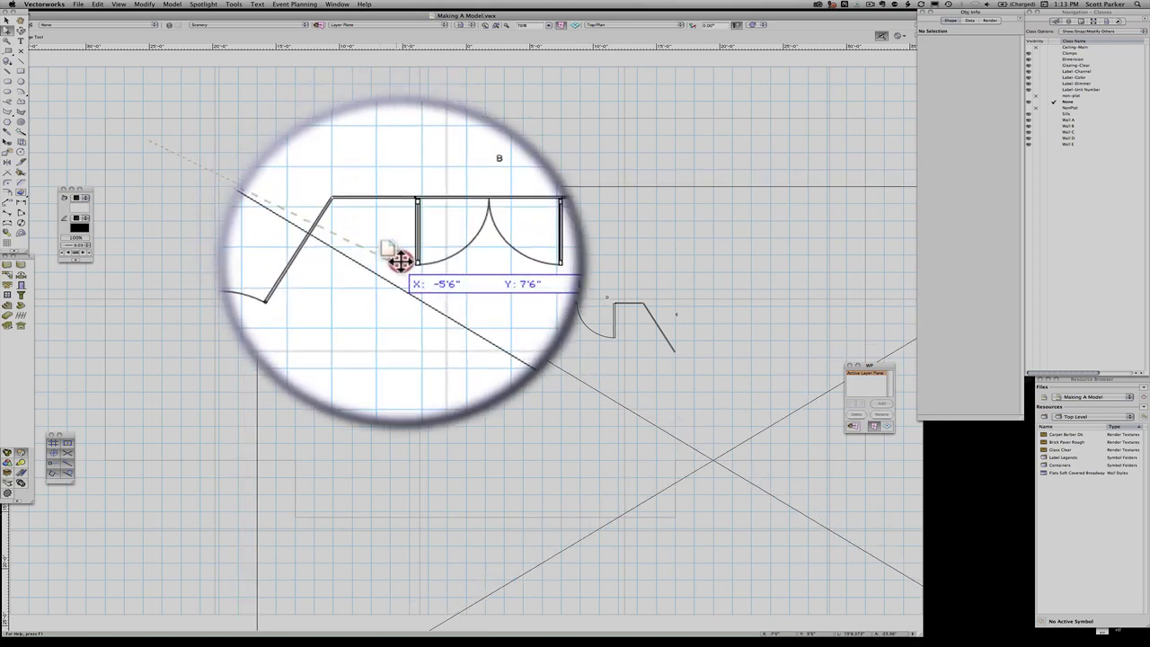
{"action": "left_click", "coordinate": [389, 254]}
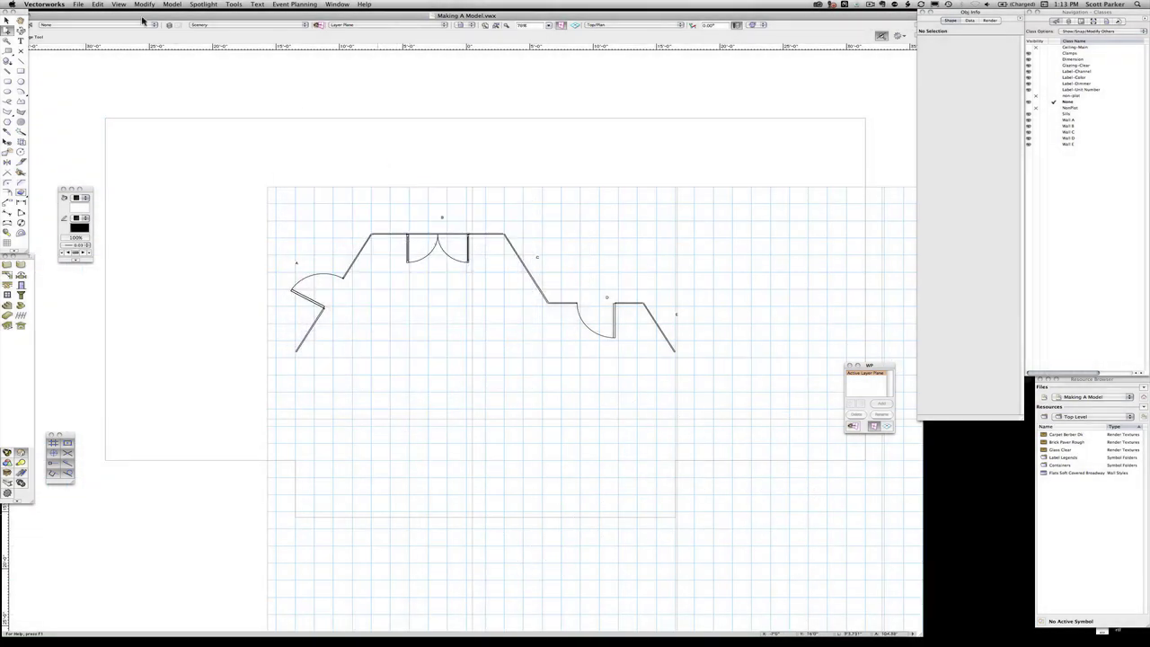
Step: Set the page area to 2 pages horizontal by 1 vertical, placed around the ground plan, and print it
{"action": "left_click", "coordinate": [79, 5]}
{"action": "left_click", "coordinate": [103, 142]}
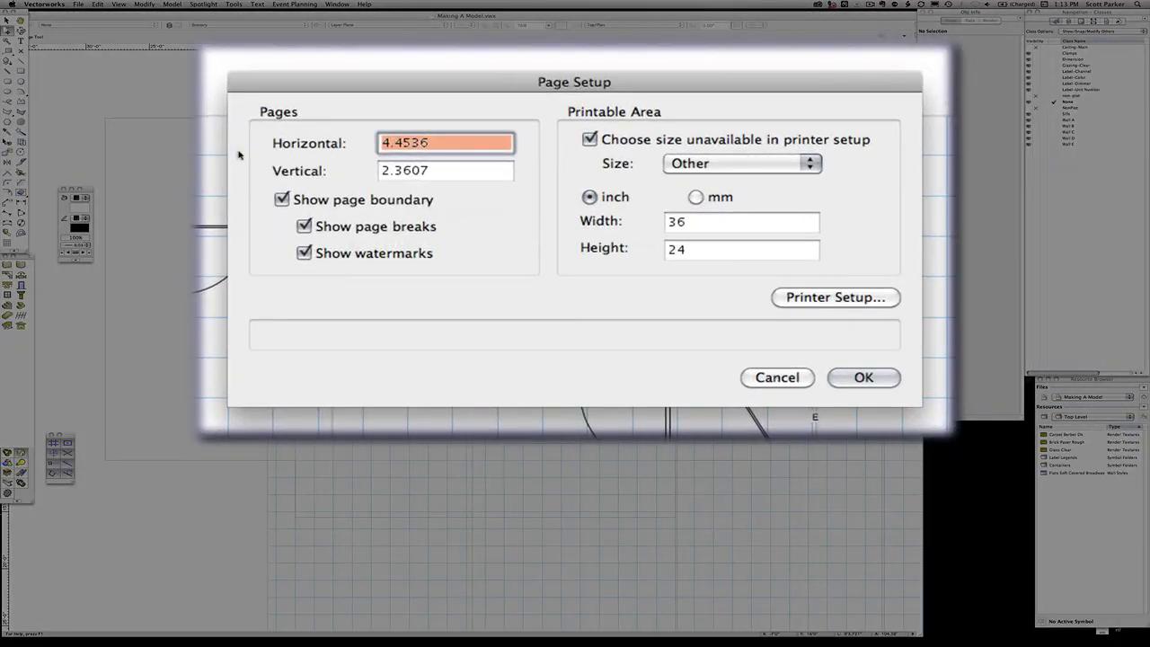
{"action": "type", "text": "2"}
{"action": "key", "text": "Tab"}
{"action": "type", "text": "1"}
{"action": "key", "text": "Tab"}
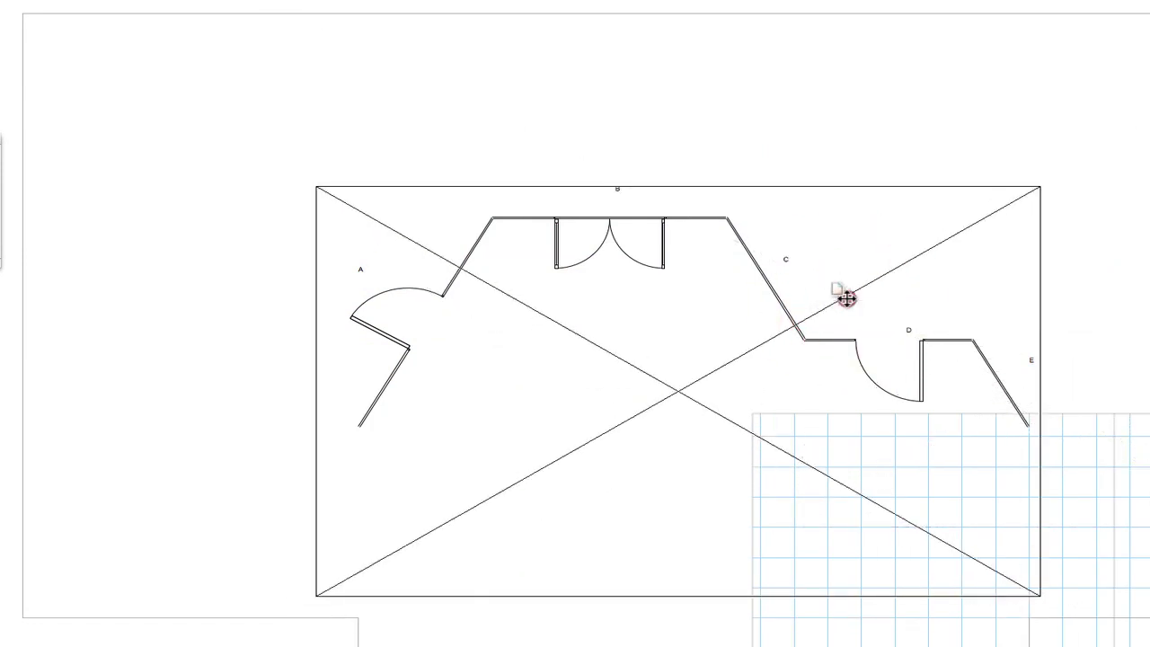
{"action": "key", "text": "super+p"}
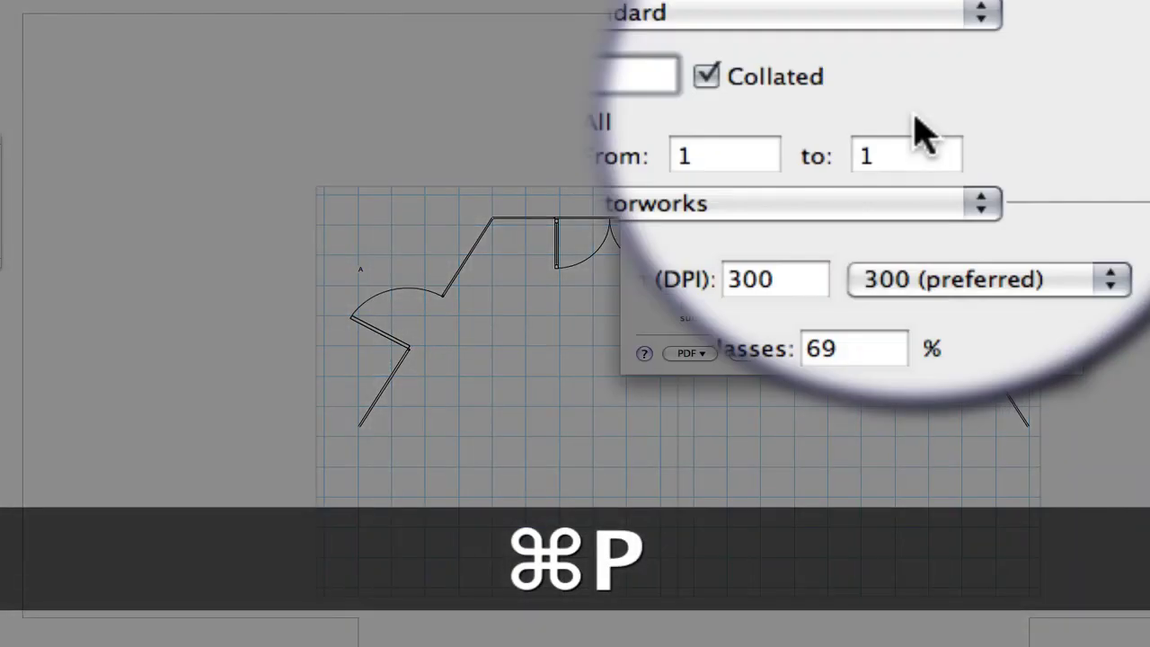
{"action": "left_click", "coordinate": [1040, 360]}
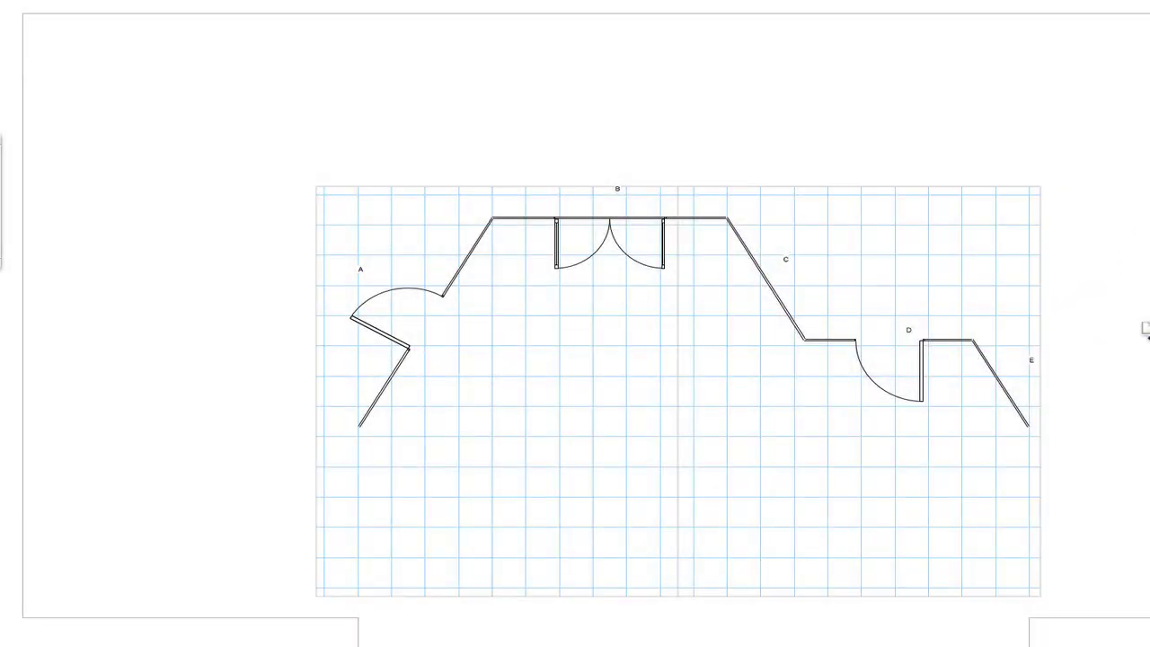
Step: Set the working plane on the face of wall A in an isometric view and look at that plane straight on
{"action": "key", "text": "1"}
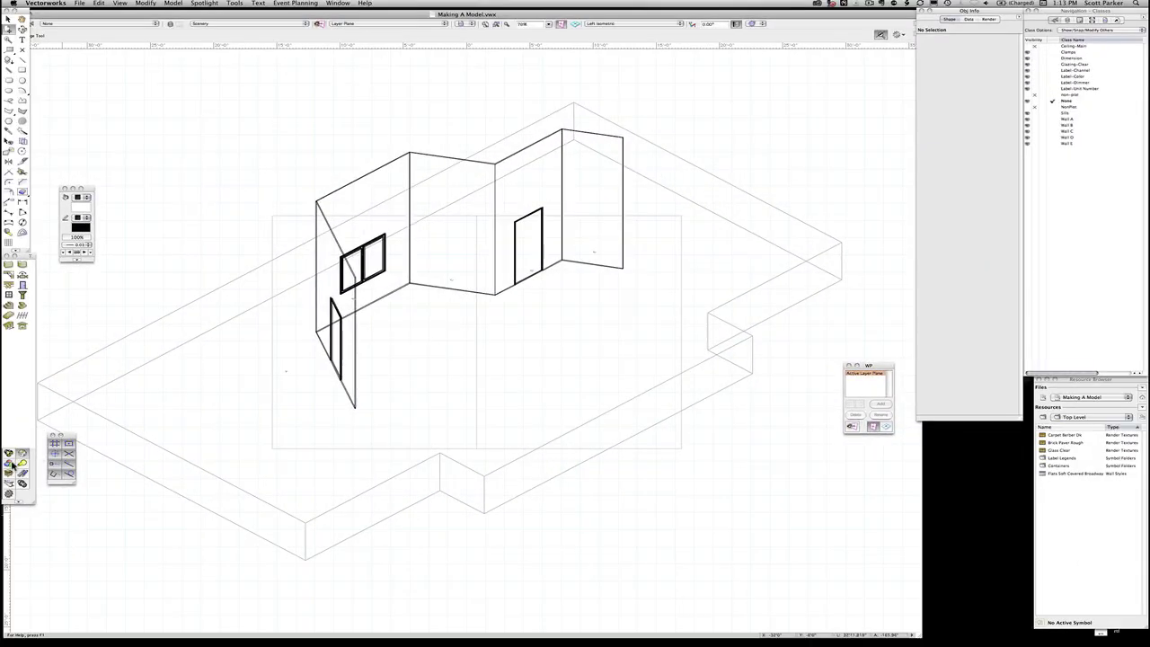
{"action": "left_click", "coordinate": [22, 464]}
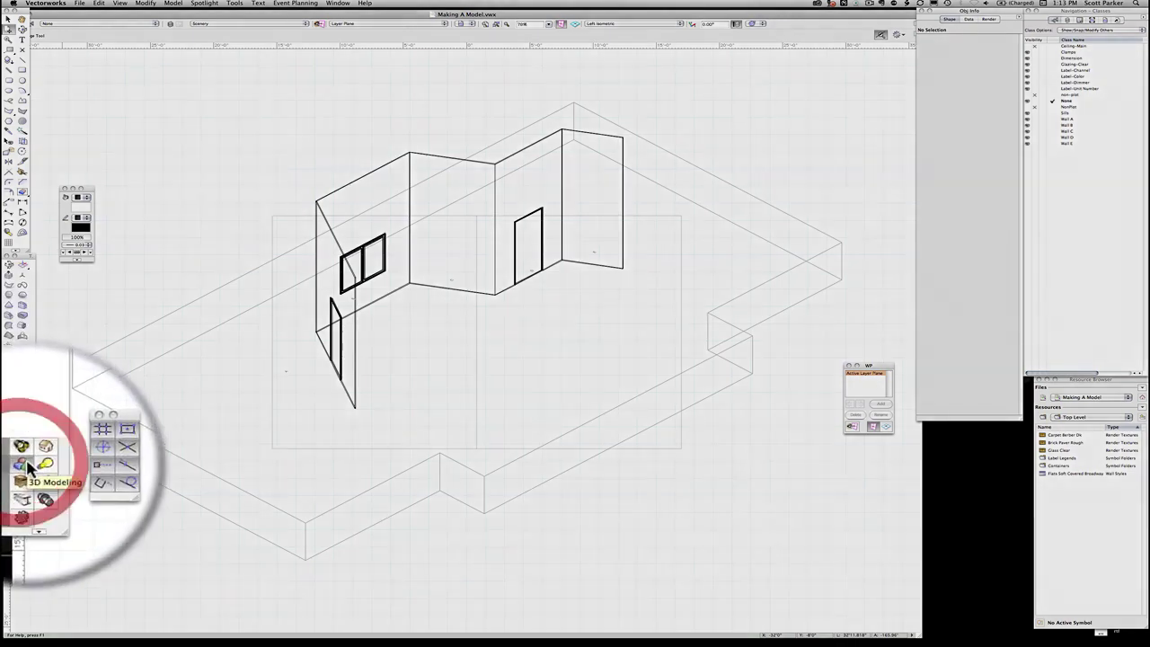
{"action": "left_click", "coordinate": [22, 263]}
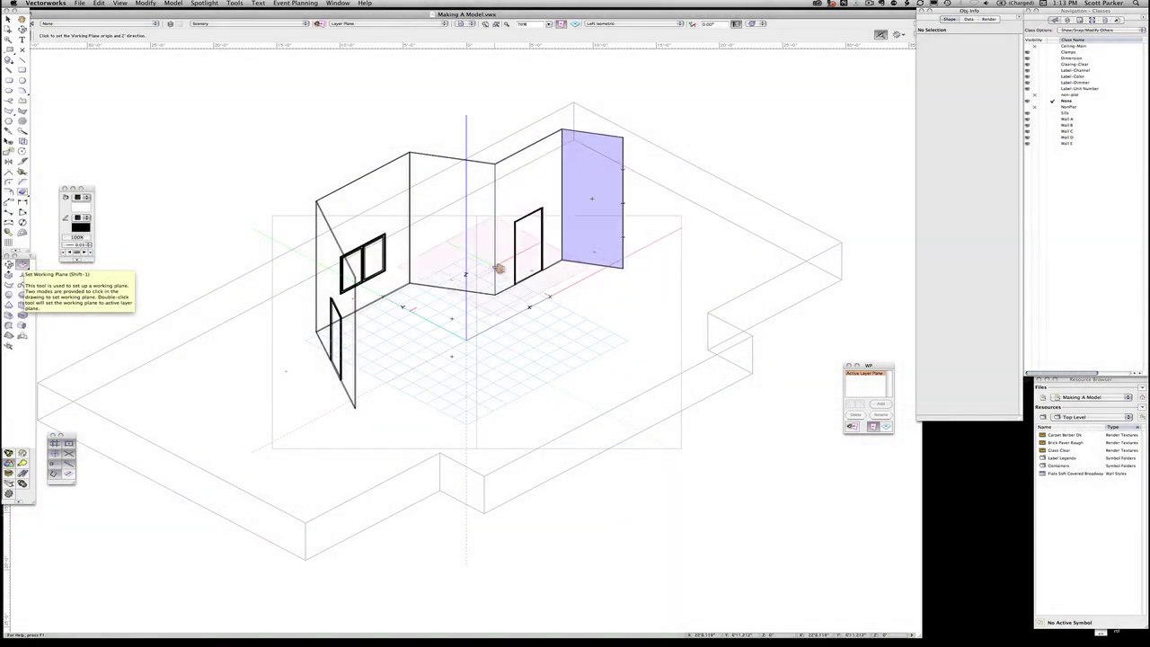
{"action": "key", "text": "3"}
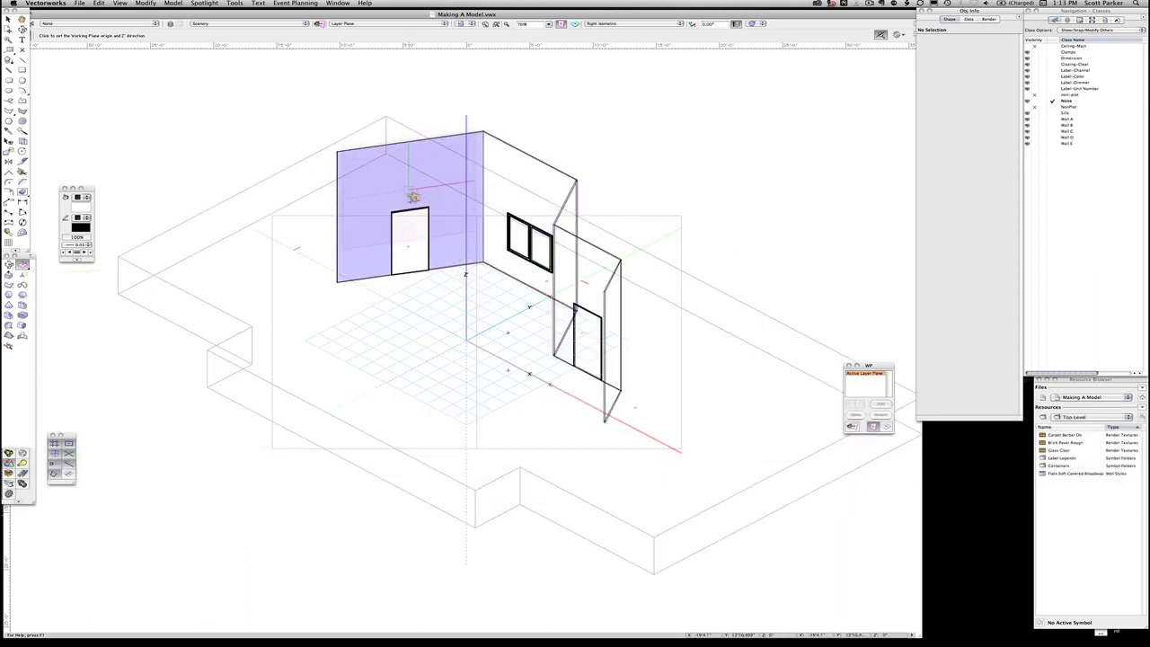
{"action": "left_click", "coordinate": [413, 201]}
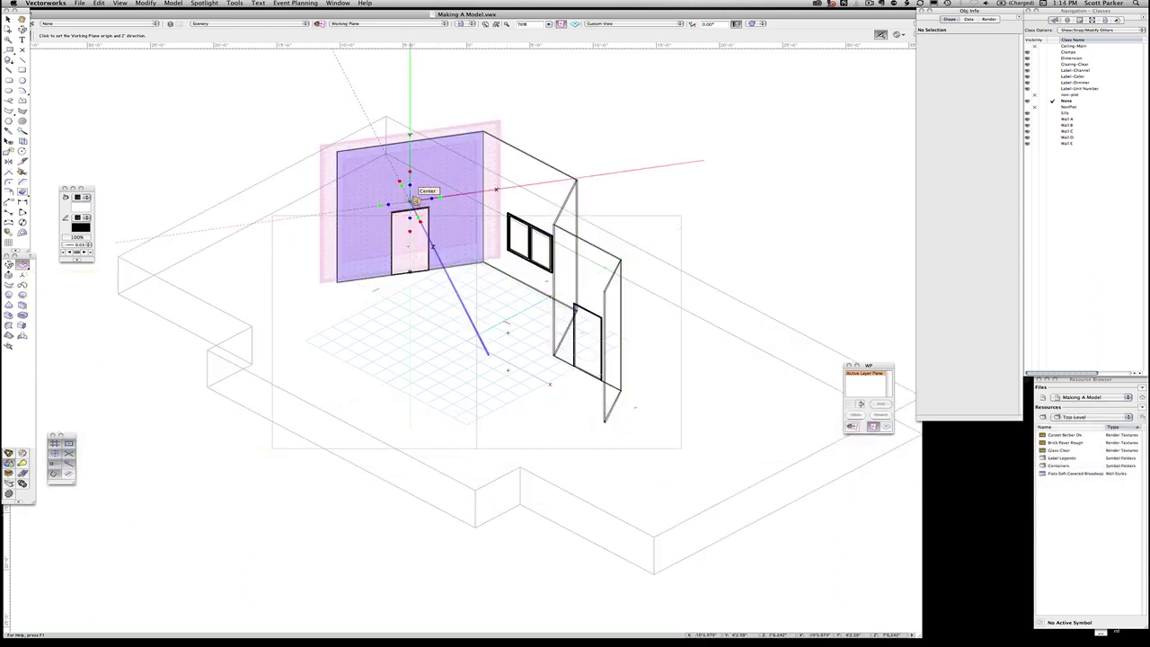
{"action": "left_click", "coordinate": [319, 24]}
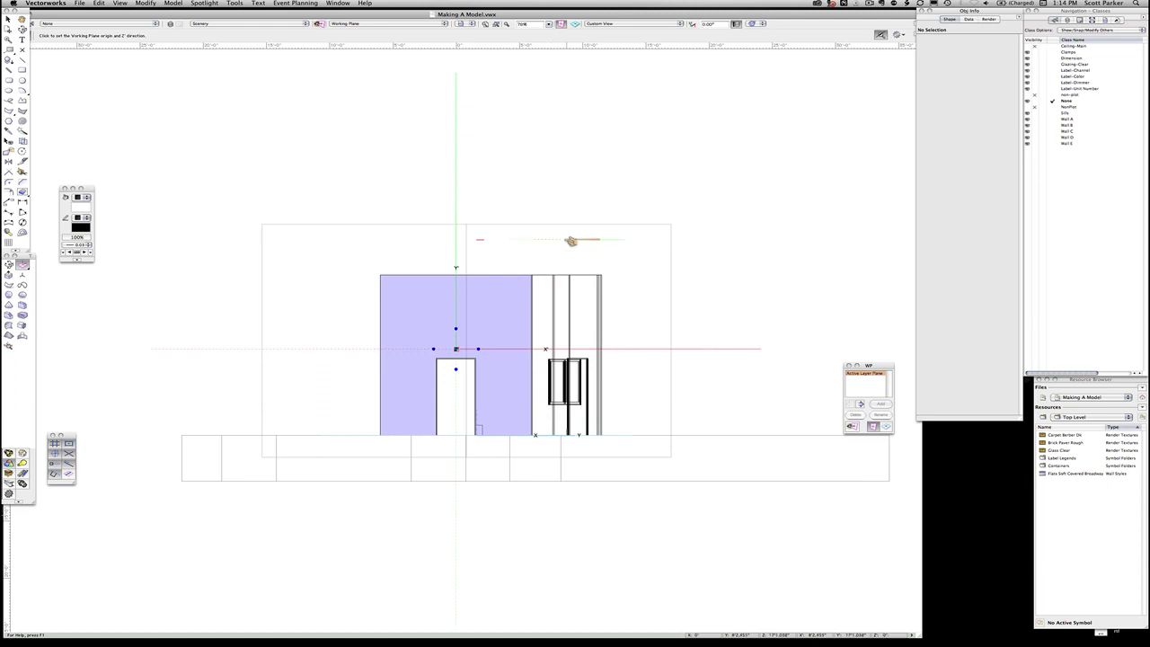
Step: Move the page toward wall A and set the page area to 1 page horizontal by 1 vertical
{"action": "left_click", "coordinate": [8, 30]}
{"action": "left_click_drag", "start_coordinate": [437, 259], "coordinate": [449, 259]}
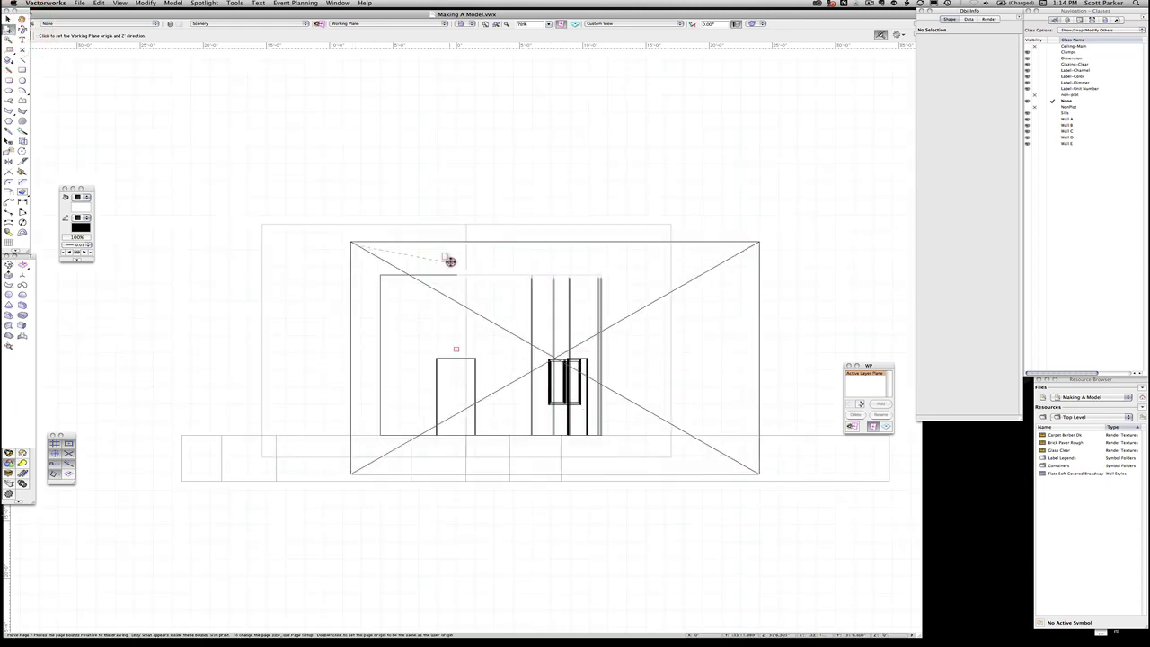
{"action": "left_click", "coordinate": [78, 5]}
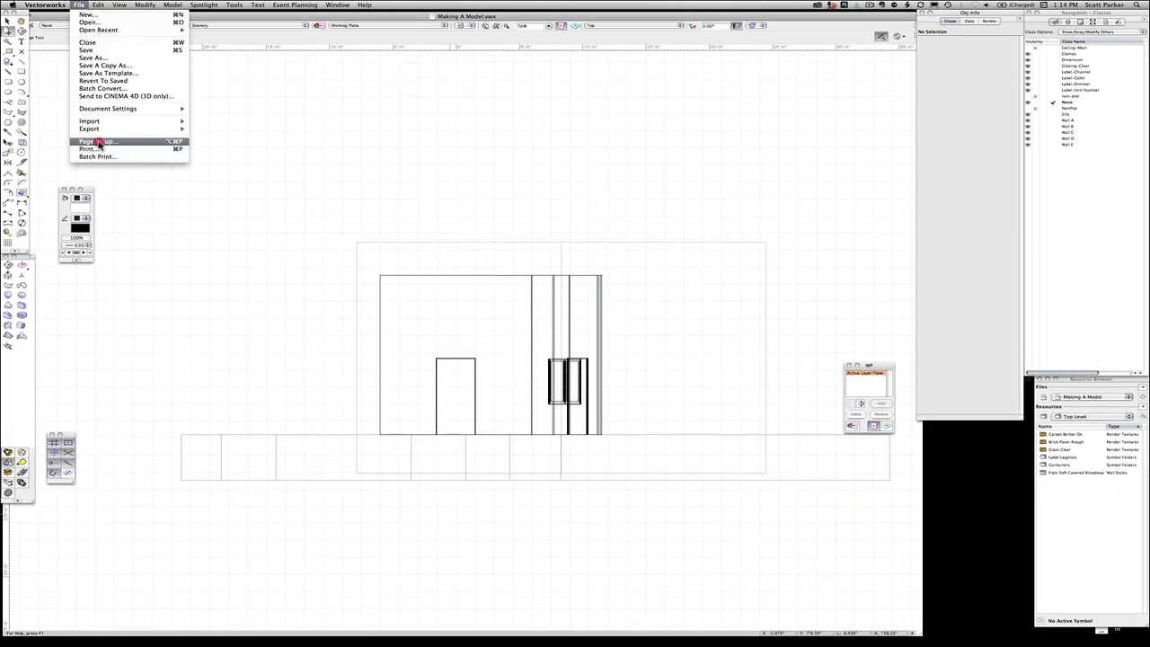
{"action": "left_click", "coordinate": [99, 143]}
{"action": "type", "text": "1"}
{"action": "key", "text": "Tab"}
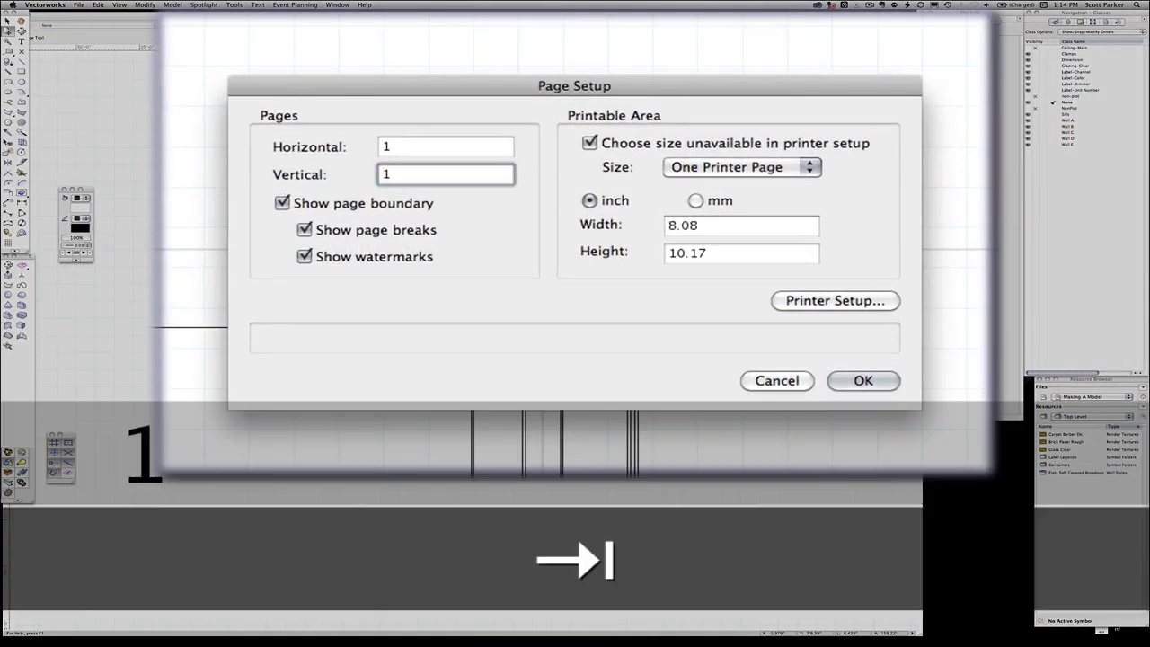
{"action": "left_click", "coordinate": [862, 380]}
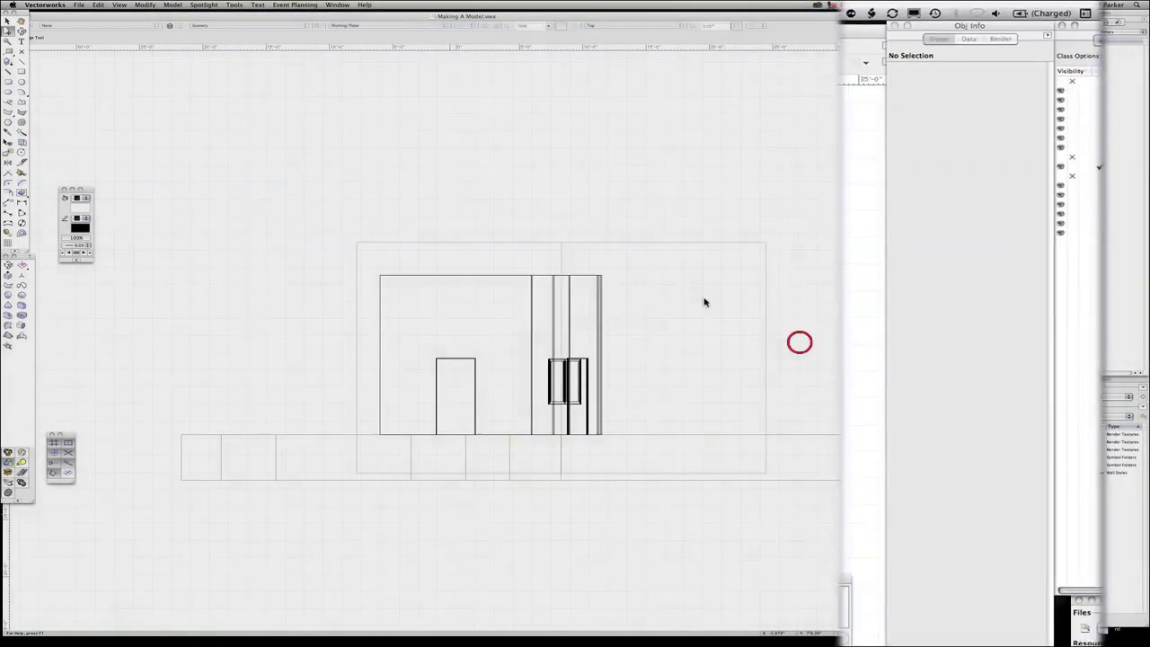
Step: Position the single page around wall A and print its elevation
{"action": "left_click_drag", "start_coordinate": [645, 306], "coordinate": [537, 301]}
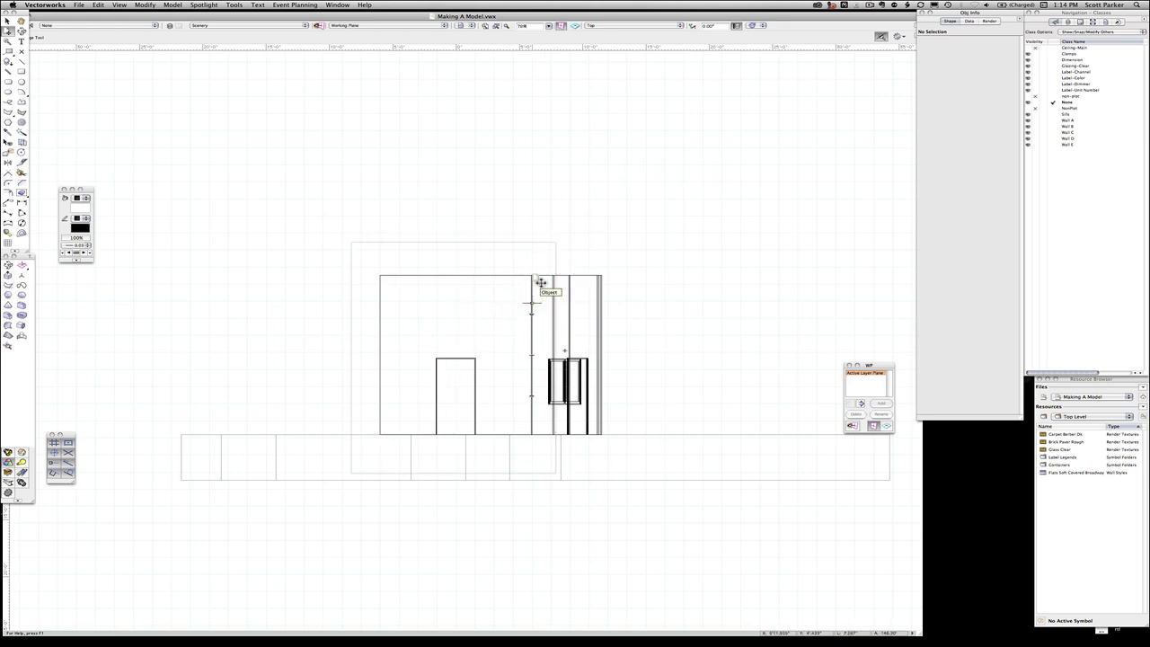
{"action": "key", "text": "super"}
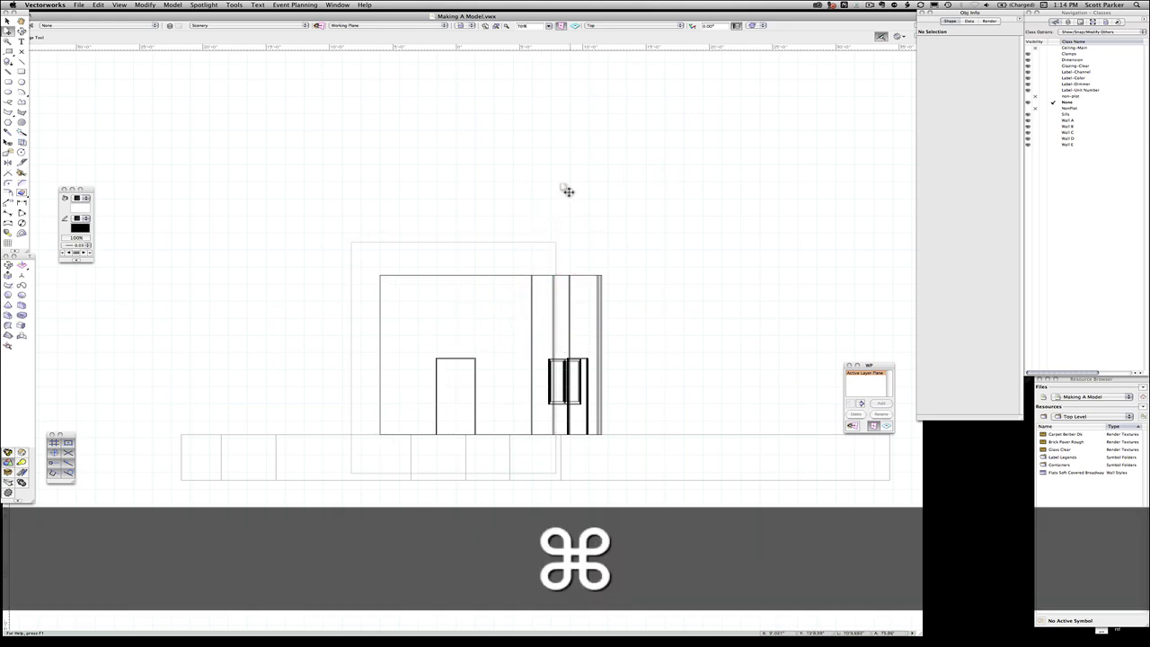
{"action": "key", "text": "super+p"}
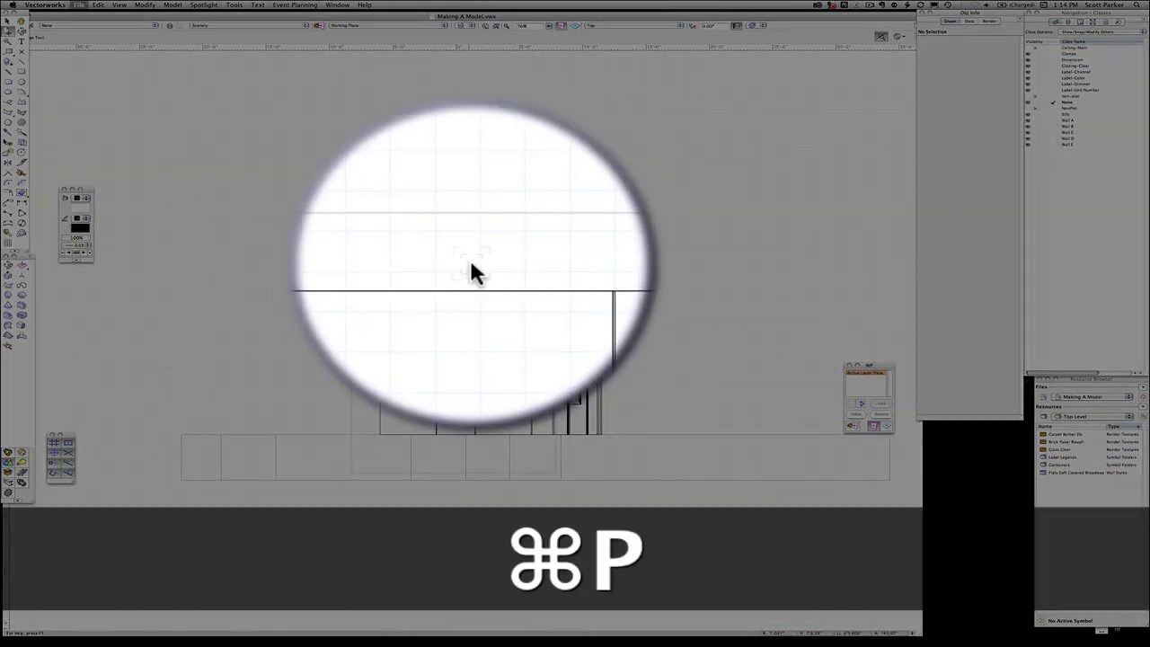
{"action": "key", "text": "Return"}
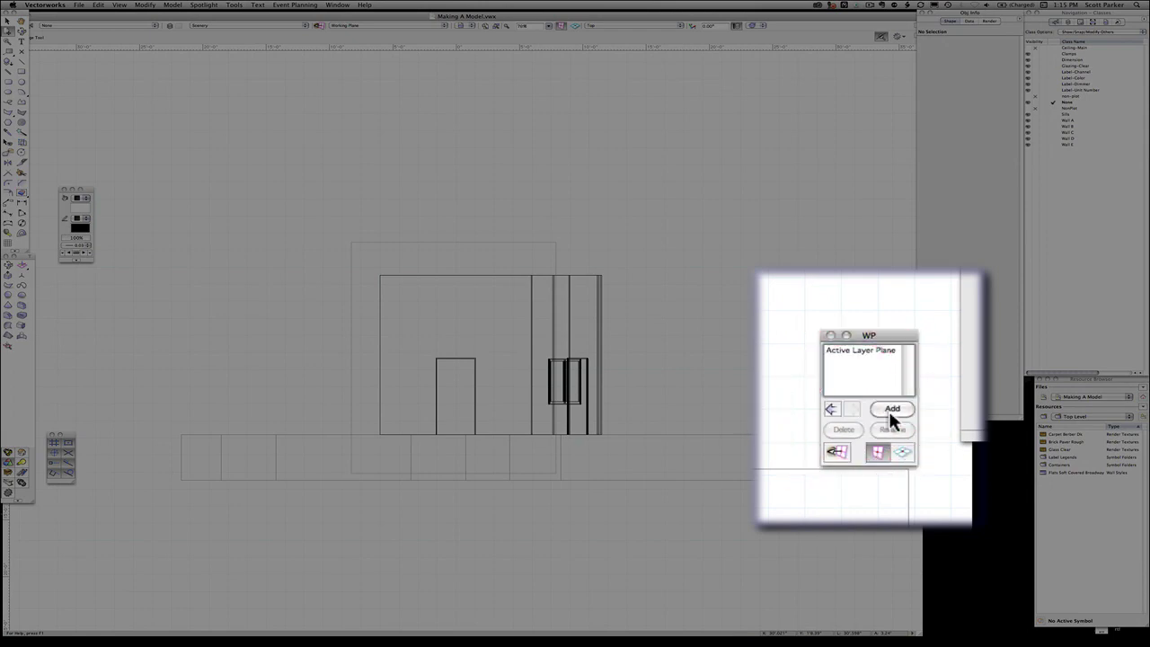
Step: Save the current working plane with the name Wall A
{"action": "left_click", "coordinate": [881, 403]}
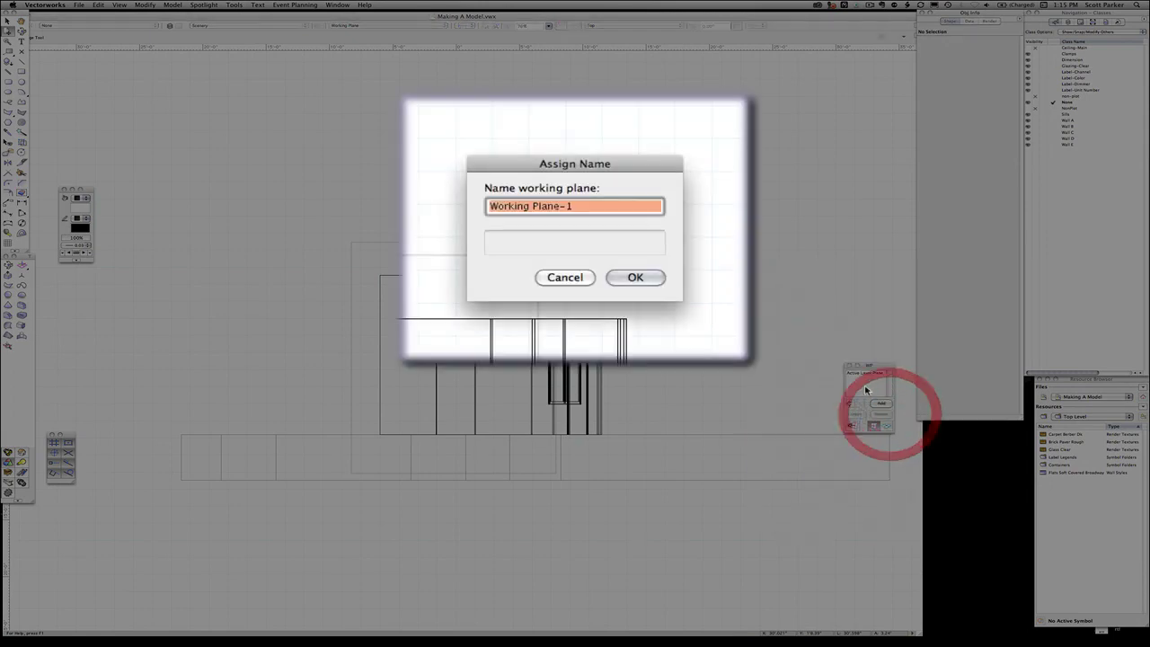
{"action": "type", "text": "Wall A"}
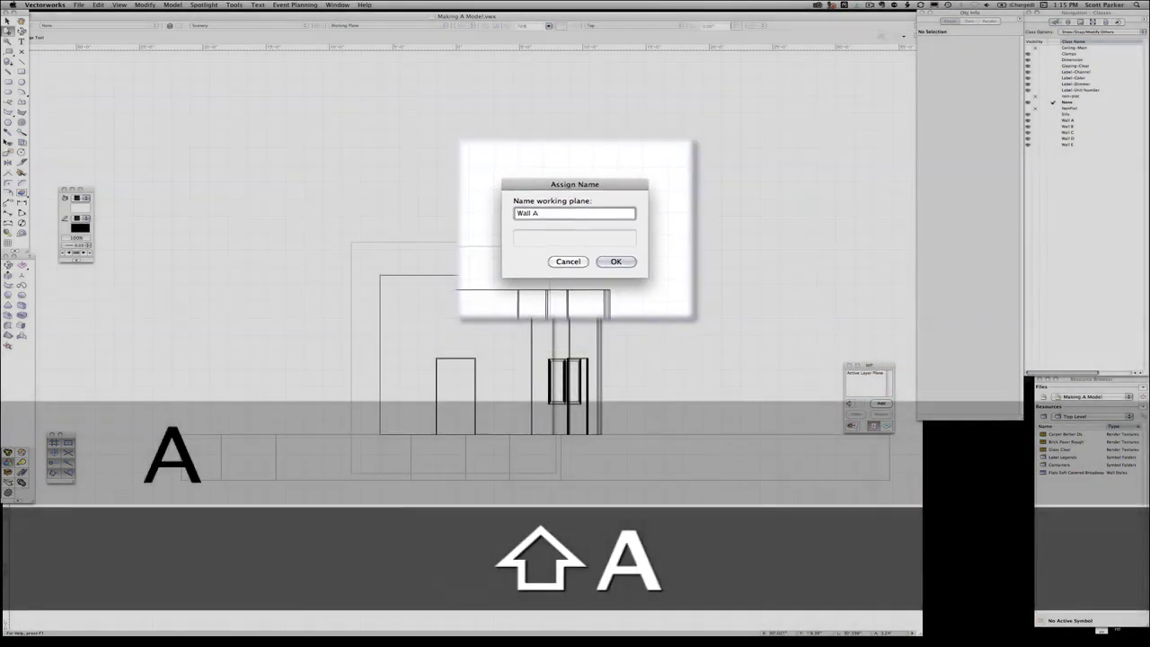
{"action": "key", "text": "Return"}
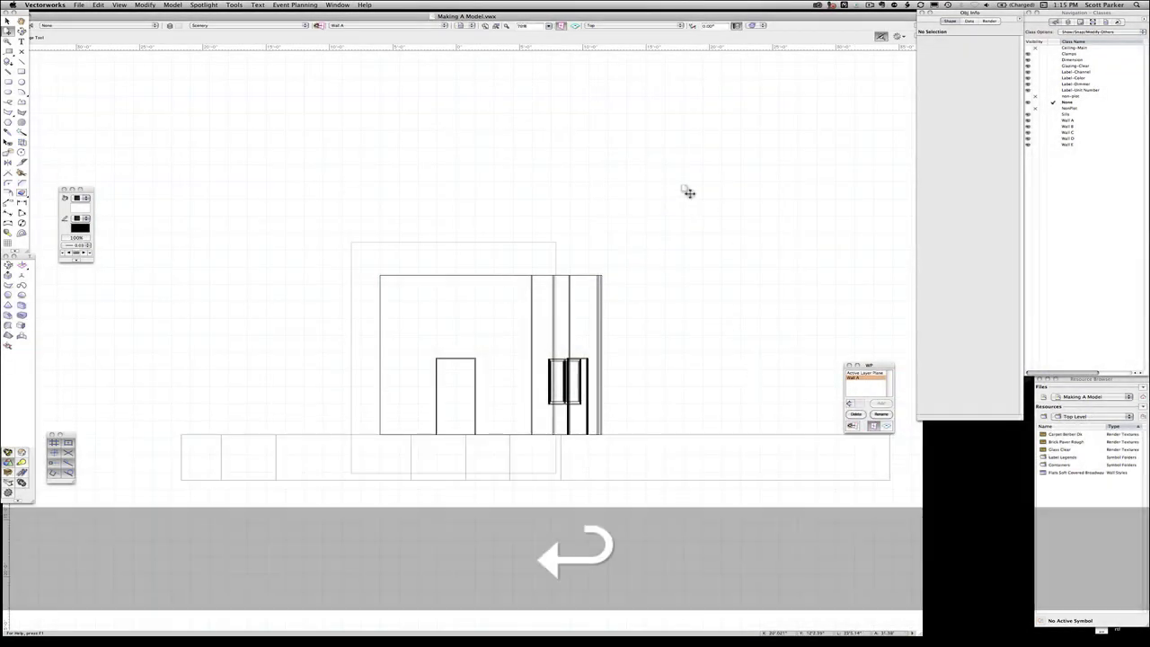
Step: Position the page around wall B in the front view and print its elevation
{"action": "key", "text": "0"}
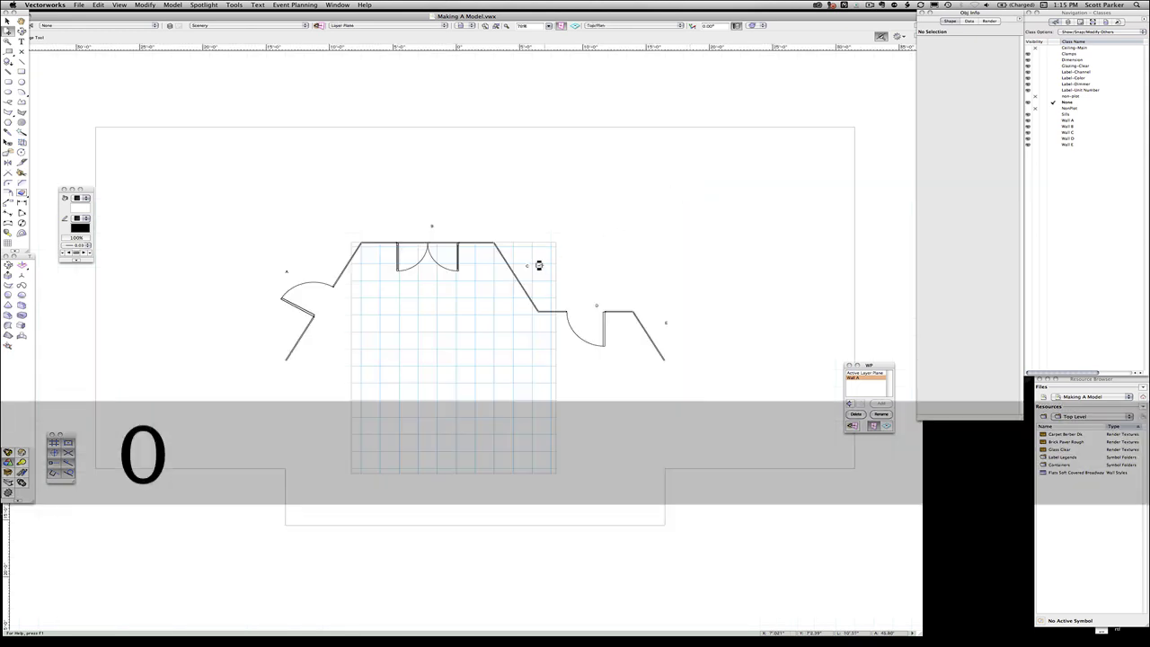
{"action": "key", "text": "1"}
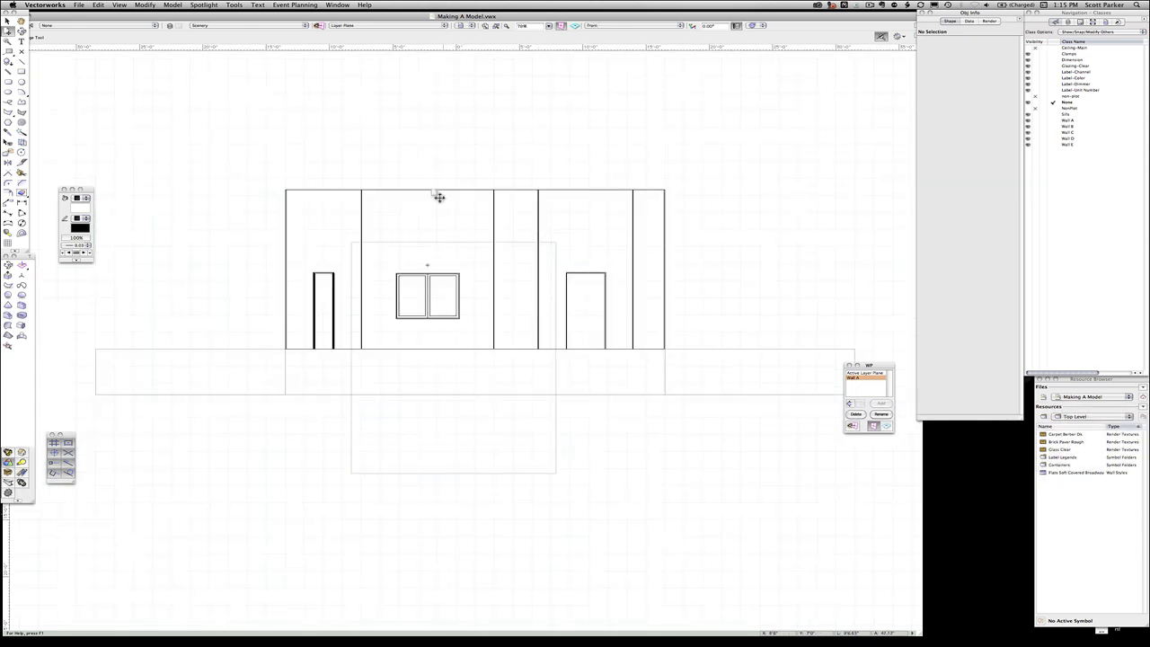
{"action": "left_click_drag", "start_coordinate": [480, 304], "coordinate": [449, 215]}
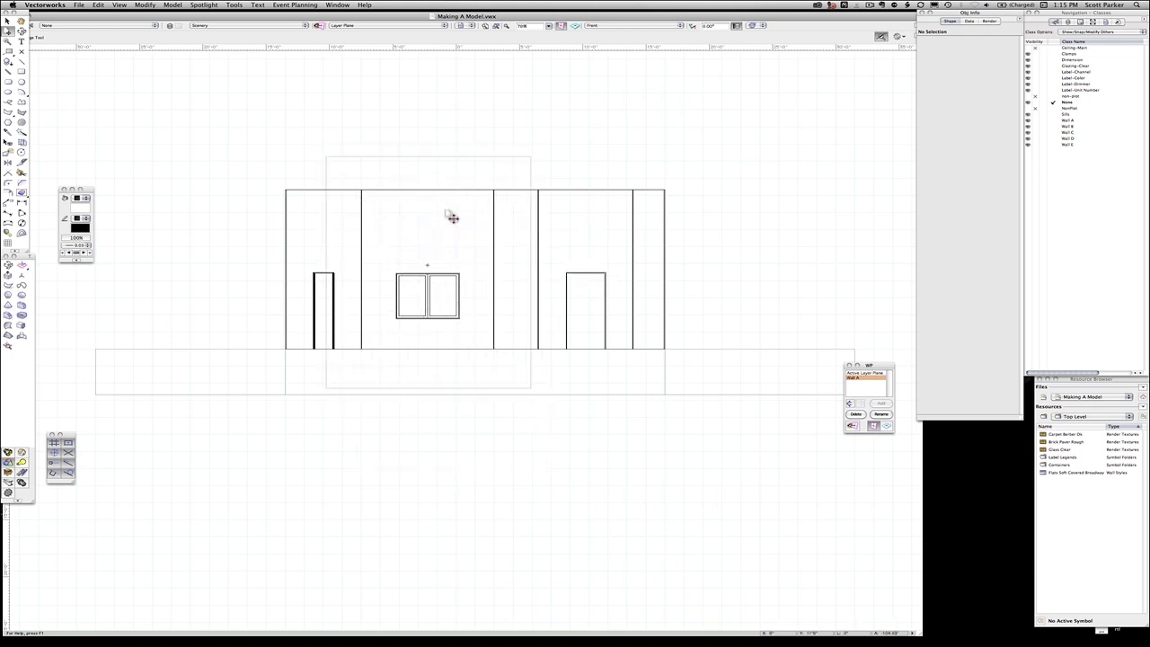
{"action": "key", "text": "super+p"}
{"action": "key", "text": "Return"}
Step: Set the working plane on the face of wall C and look at it straight on
{"action": "left_click", "coordinate": [23, 267]}
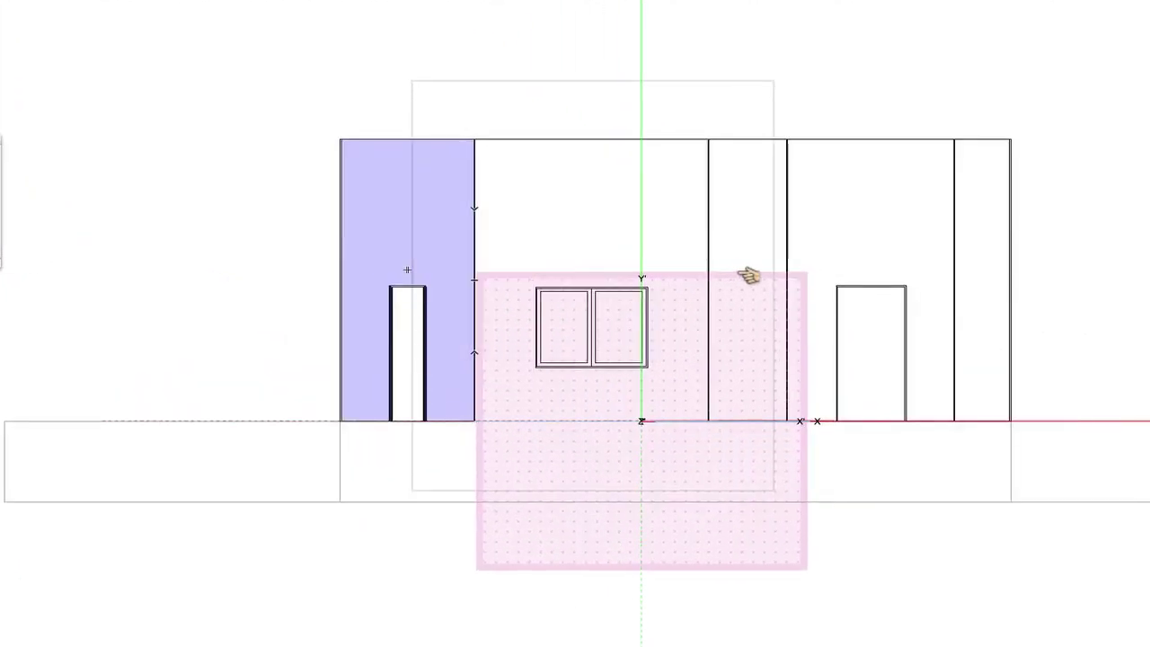
{"action": "left_click", "coordinate": [753, 281]}
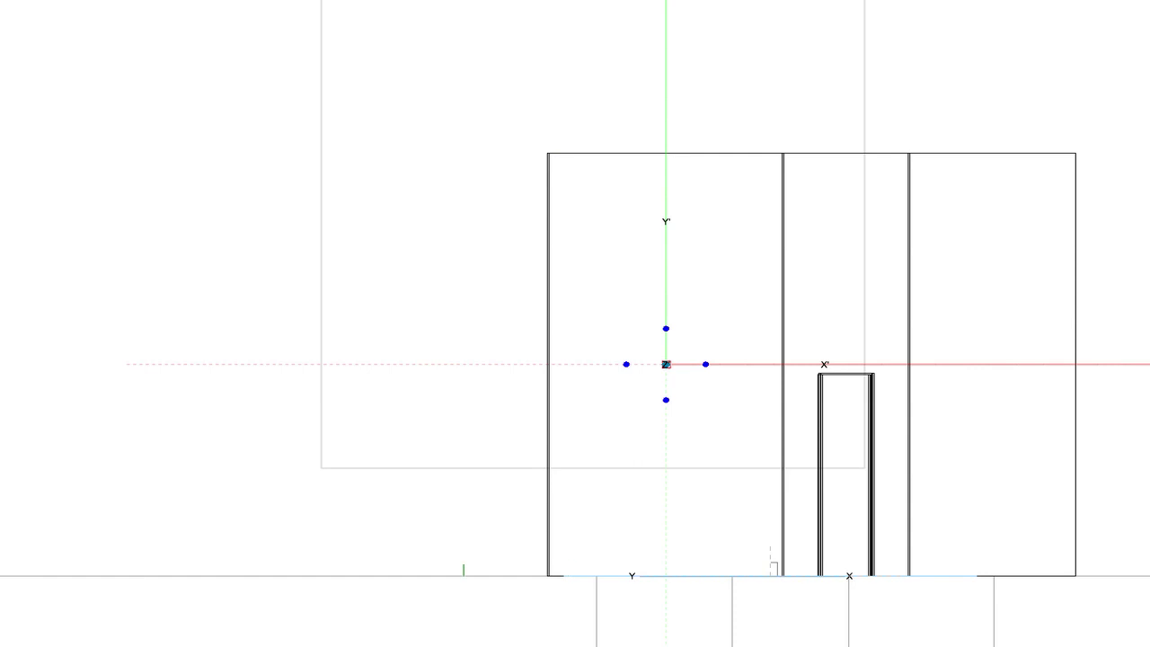
Step: Position the page around wall C and print its elevation
{"action": "left_click", "coordinate": [565, 118]}
{"action": "left_click", "coordinate": [569, 129]}
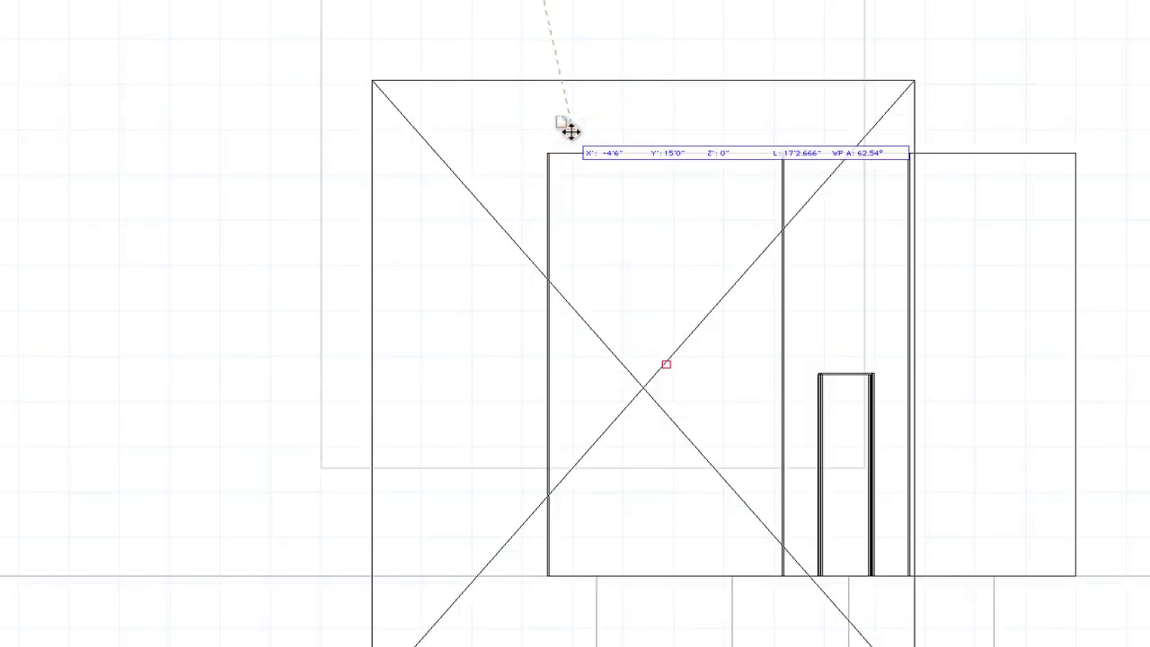
{"action": "left_click", "coordinate": [575, 75]}
{"action": "key", "text": "super+p"}
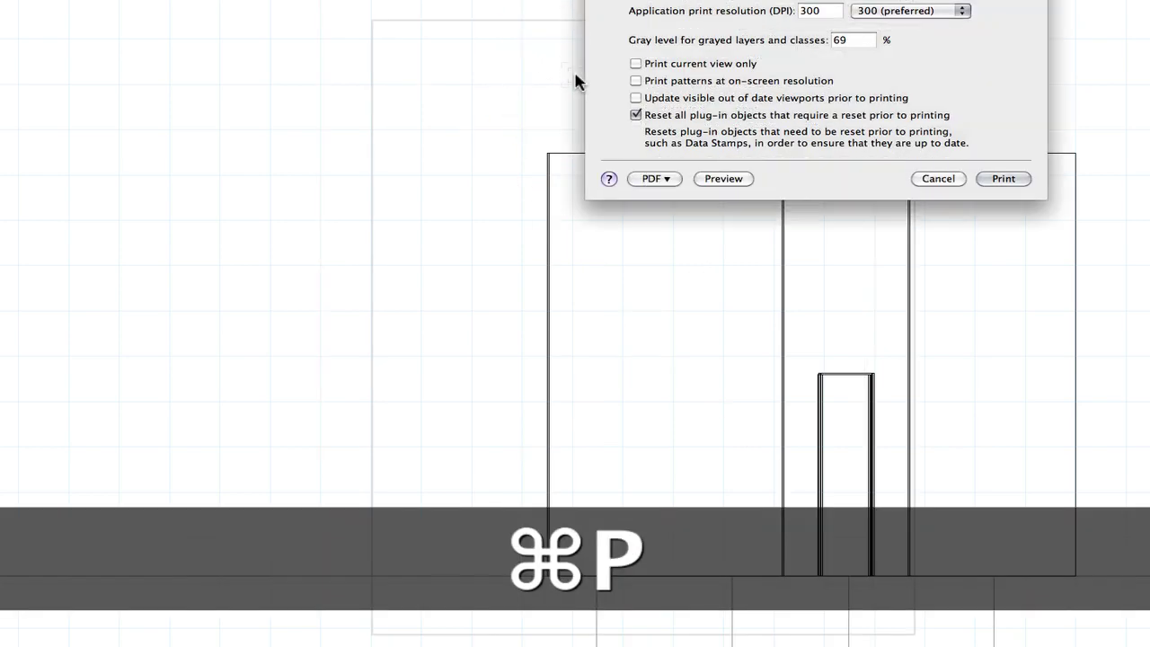
{"action": "key", "text": "Return"}
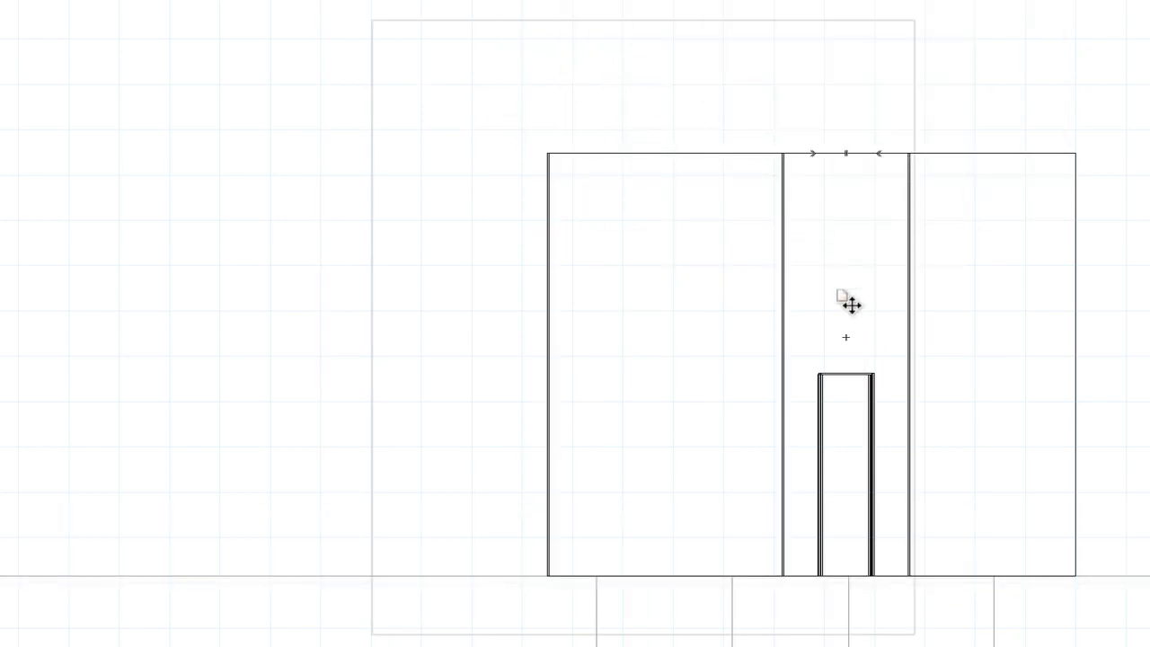
Step: Save the current working plane with the name Wall C
{"action": "left_click", "coordinate": [879, 406]}
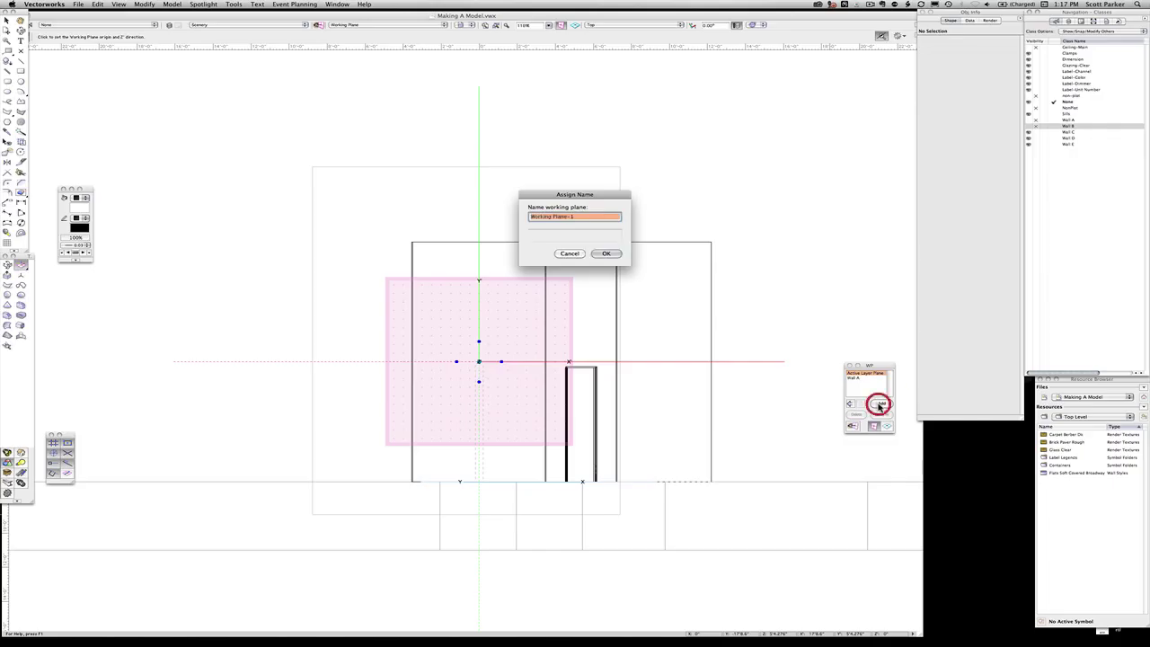
{"action": "type", "text": "Wall C"}
{"action": "key", "text": "Return"}
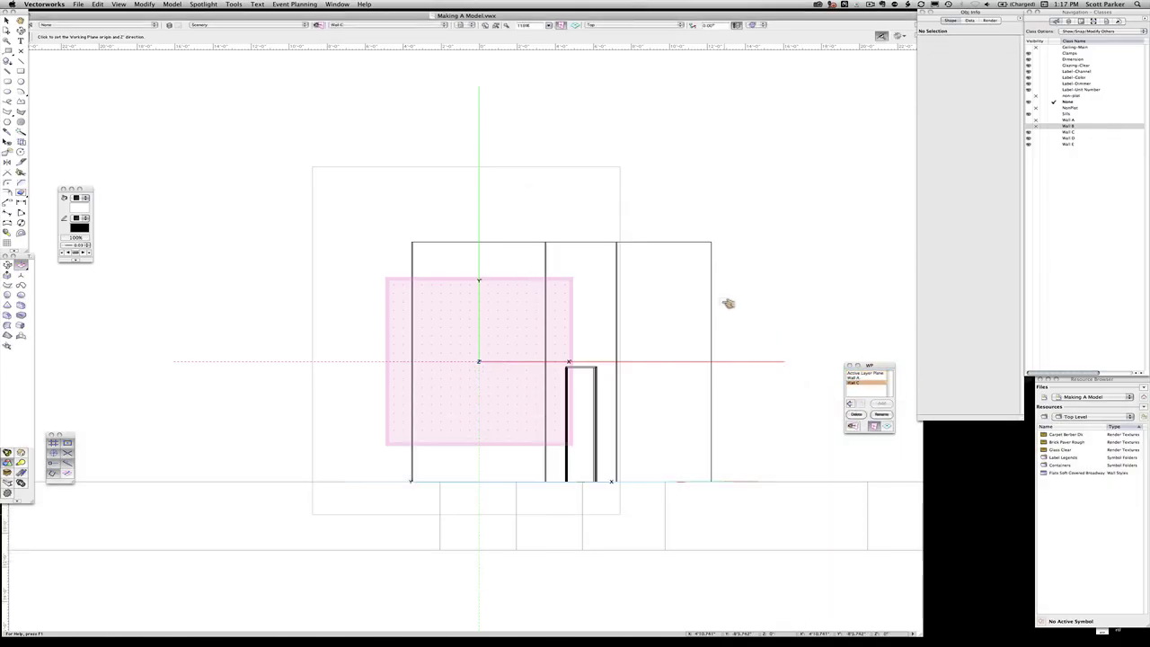
Step: Set the working plane on the face of wall D, the middle wall with the doorway, and look at it straight on
{"action": "left_click", "coordinate": [585, 347]}
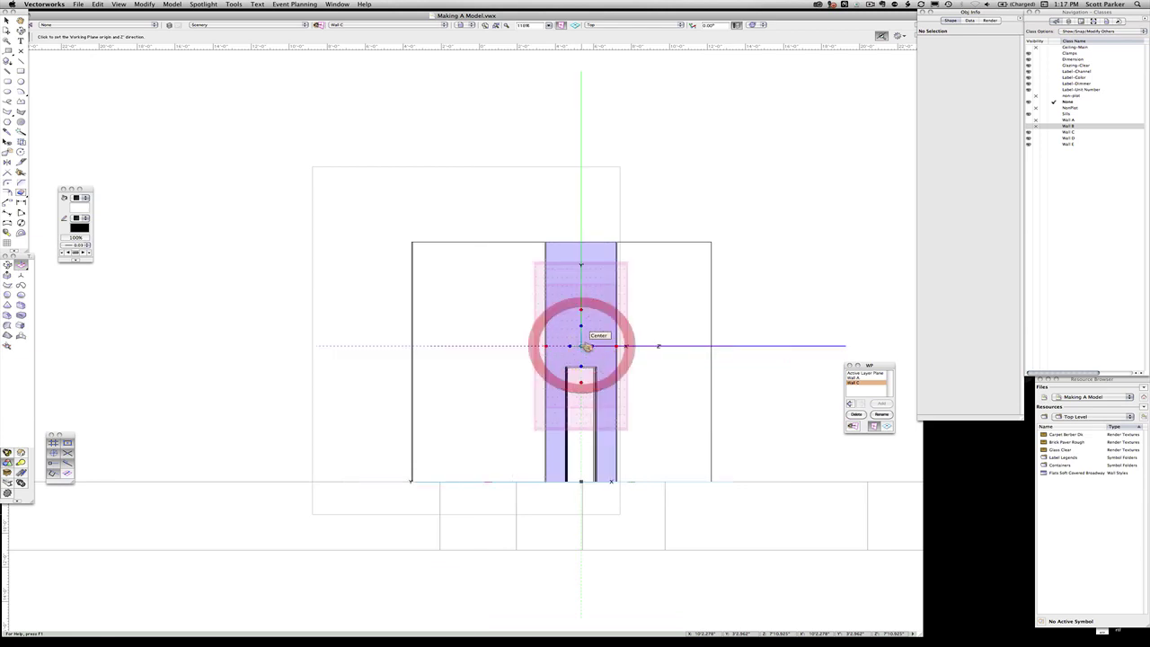
{"action": "left_click", "coordinate": [320, 25]}
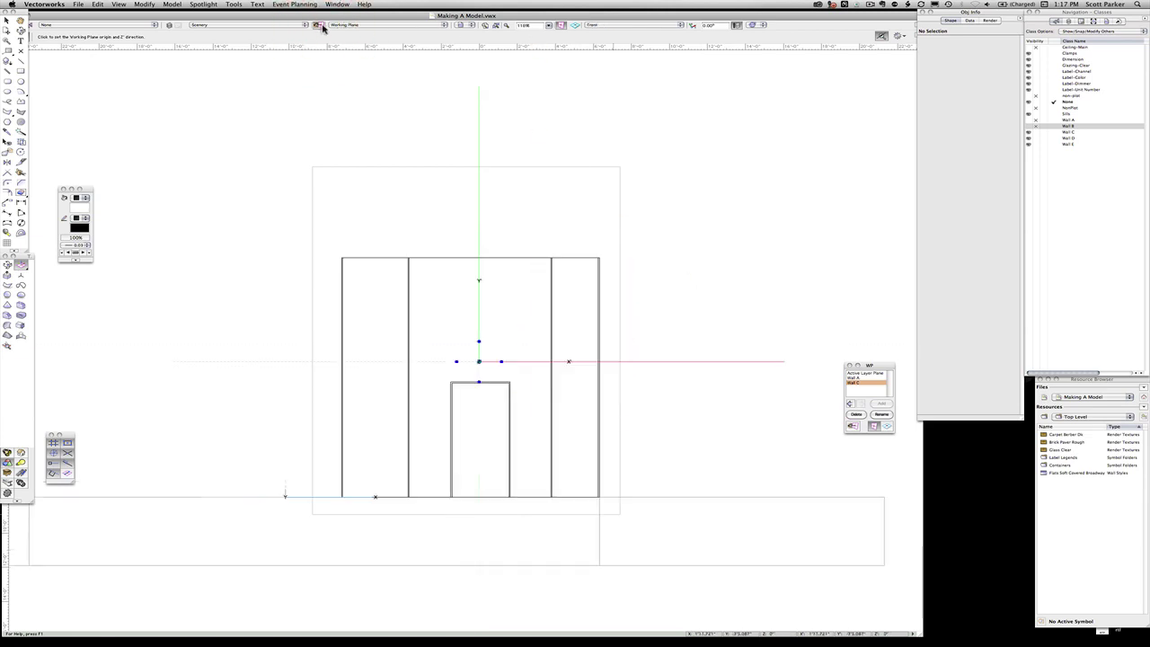
{"action": "left_click", "coordinate": [852, 405]}
Step: Save the current working plane with the name Wall D
{"action": "left_click", "coordinate": [879, 405]}
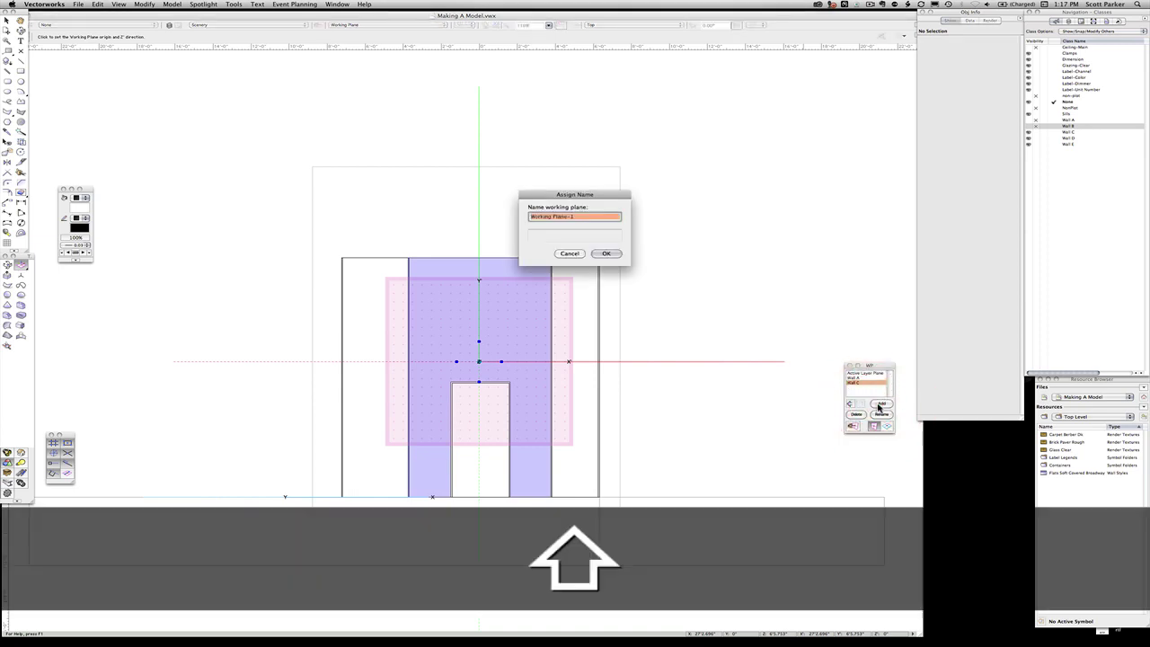
{"action": "type", "text": "Wall D"}
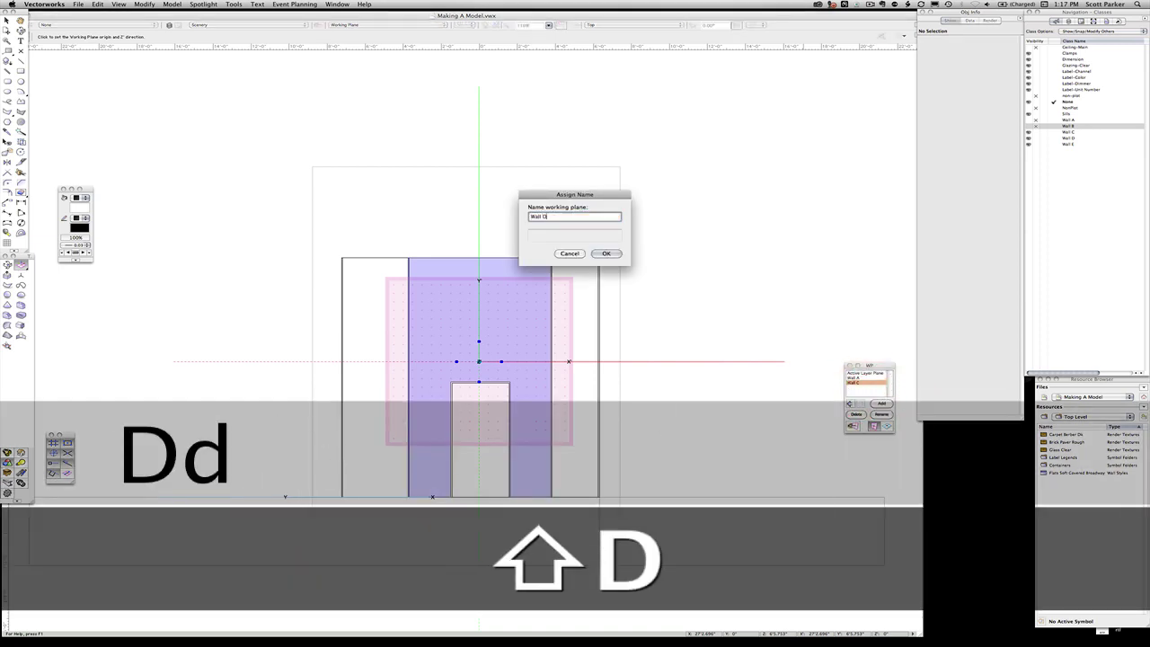
{"action": "key", "text": "Return"}
{"action": "left_click", "coordinate": [769, 327]}
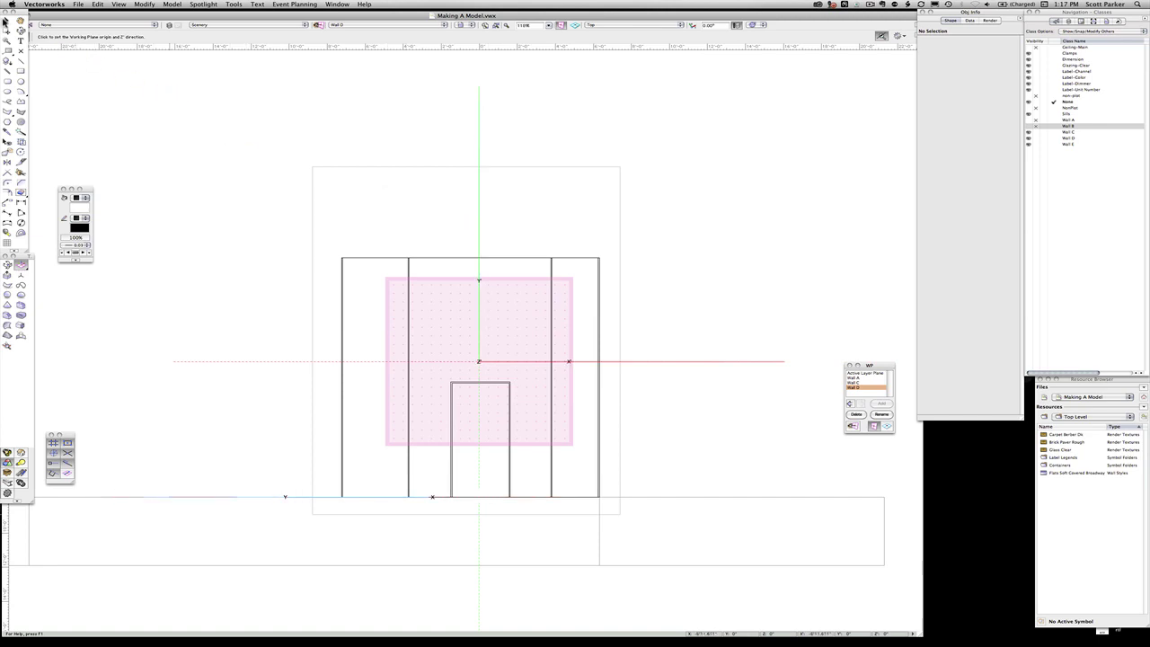
Step: Position the page around wall D and print its elevation
{"action": "left_click", "coordinate": [7, 30]}
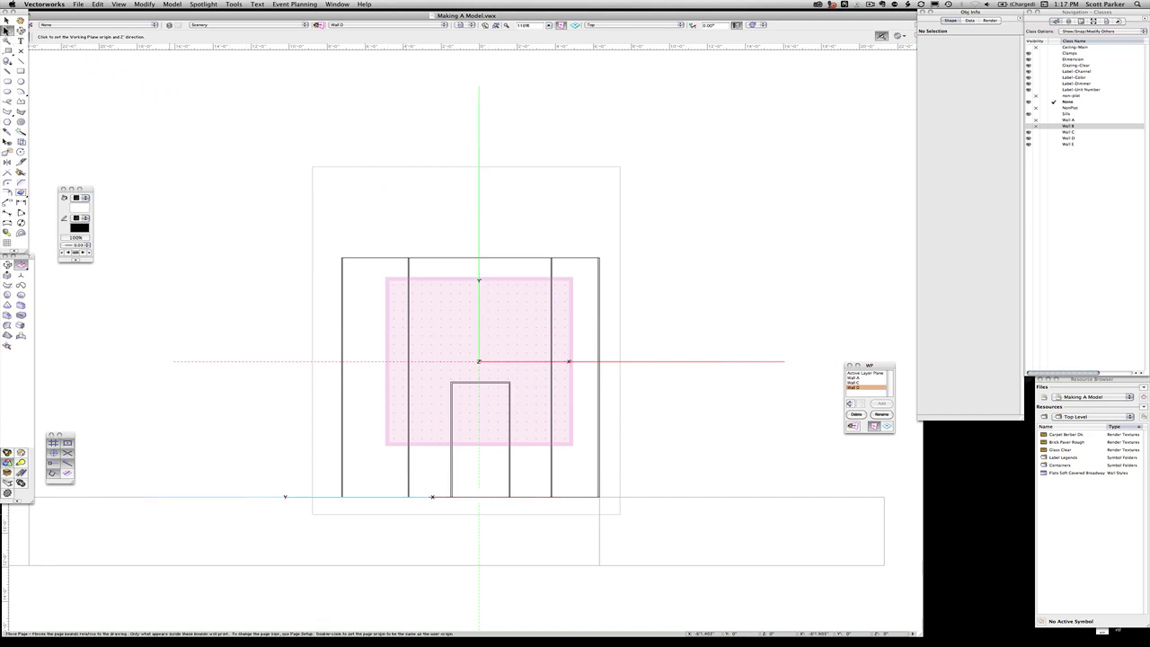
{"action": "left_click", "coordinate": [386, 257]}
{"action": "key", "text": "super+p"}
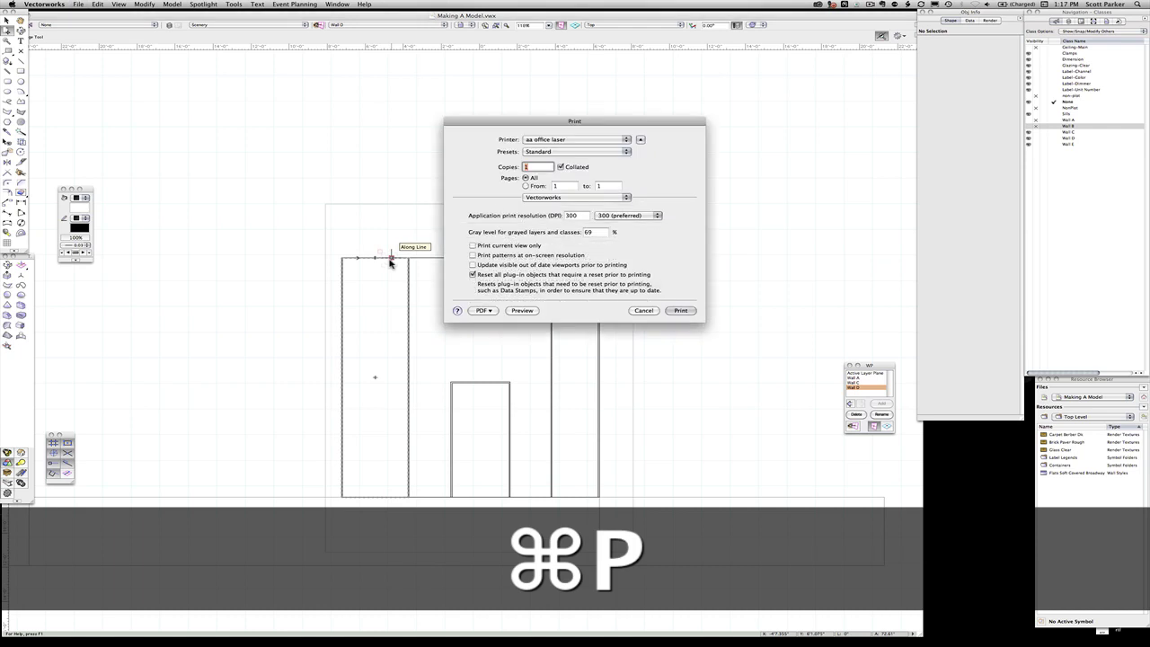
{"action": "key", "text": "Return"}
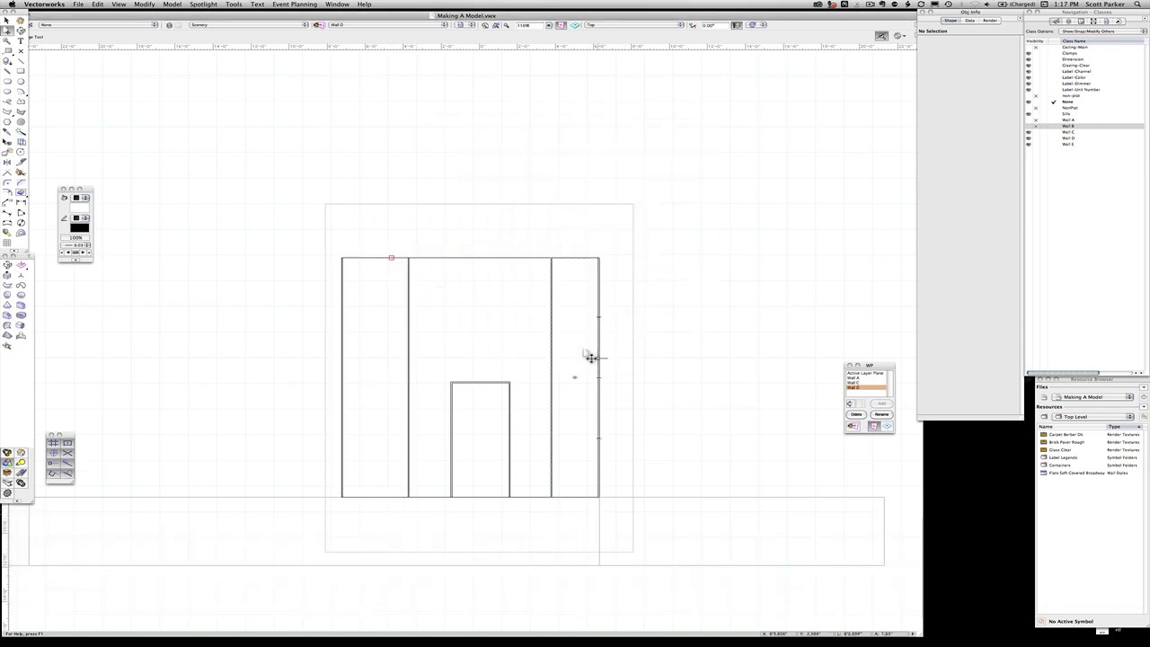
Step: Set the working plane on the face of wall E, the narrow wall beside wall D, and look at it straight on
{"action": "left_click", "coordinate": [20, 265]}
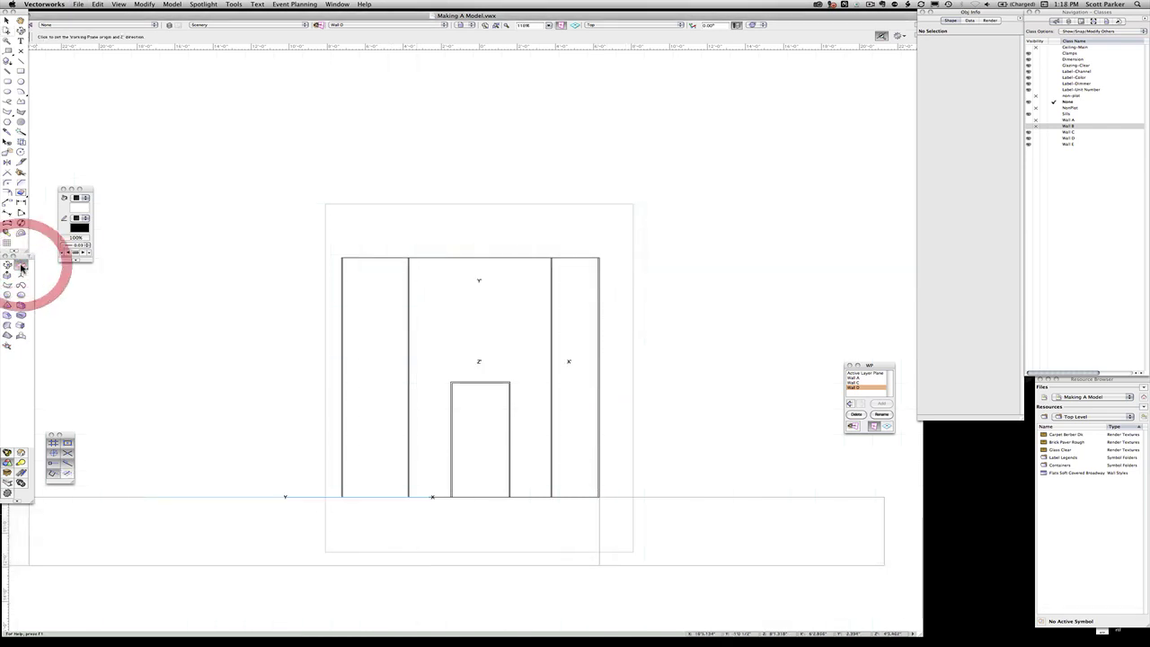
{"action": "left_click", "coordinate": [578, 370]}
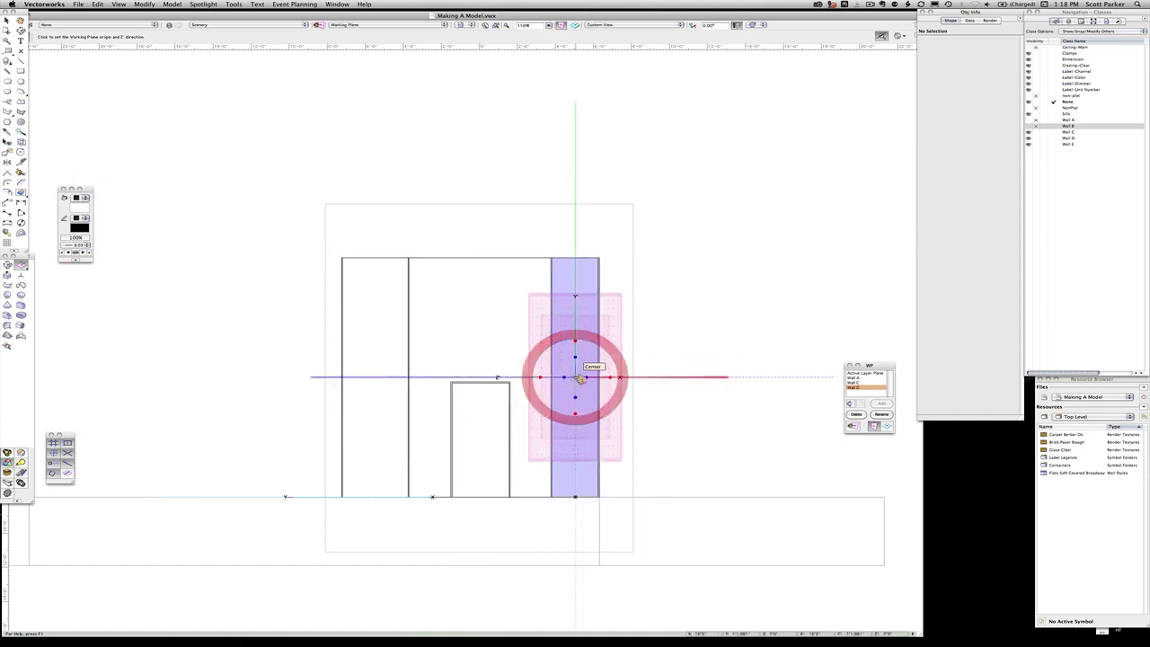
{"action": "left_click", "coordinate": [320, 26]}
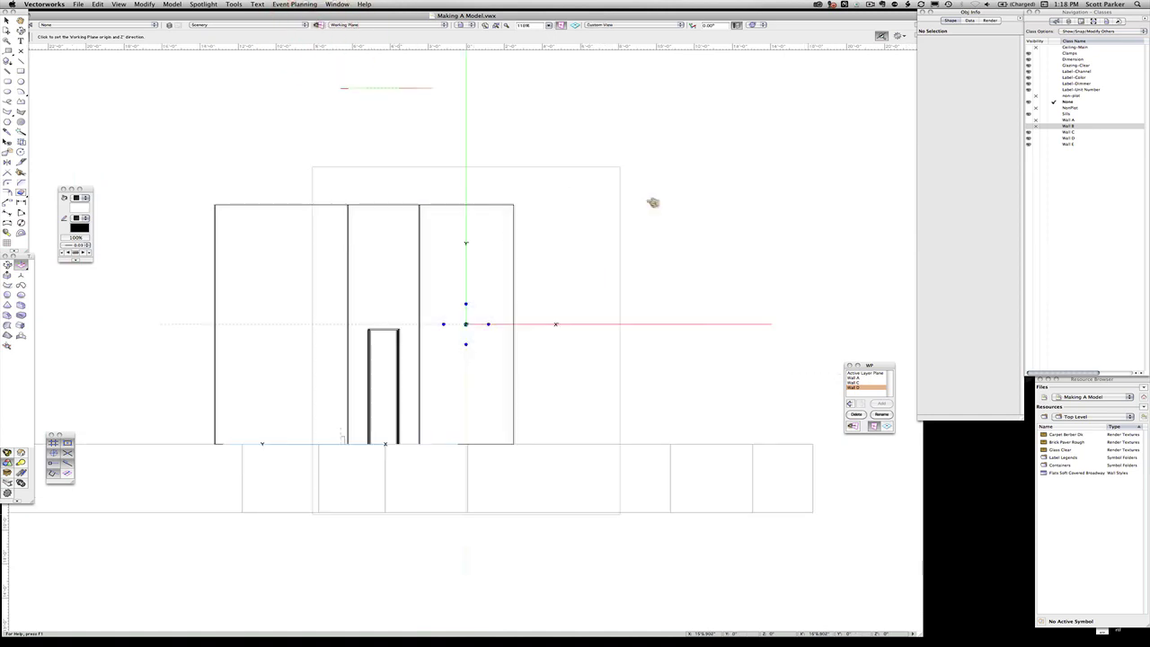
{"action": "left_click", "coordinate": [854, 405]}
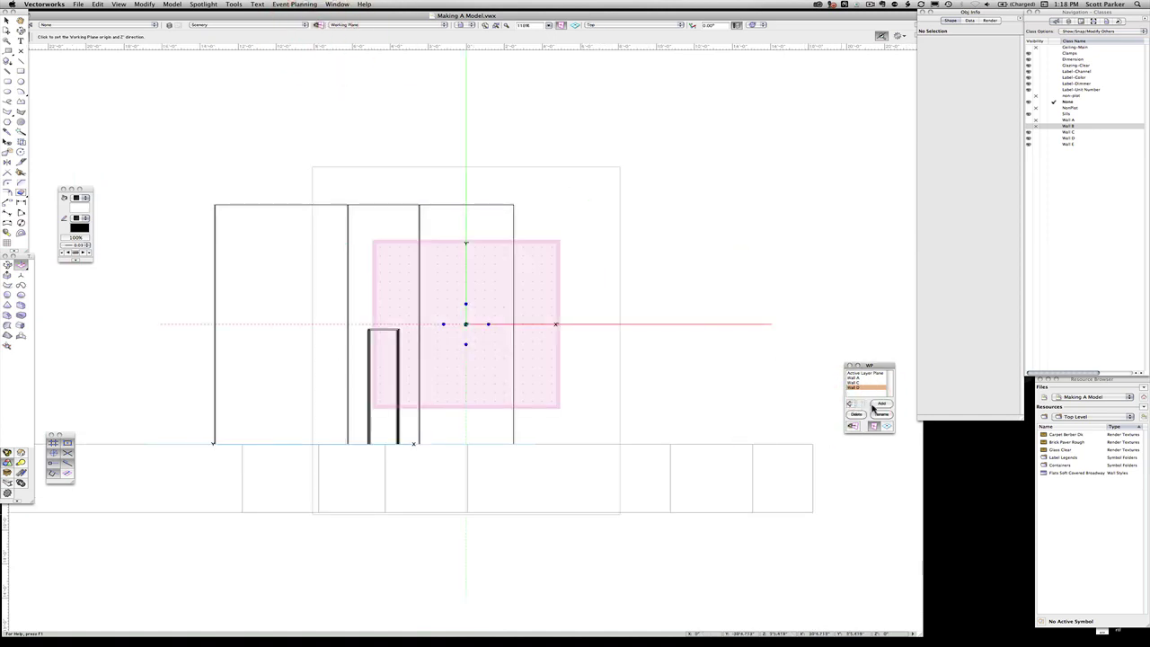
Step: Save the current working plane with the name Wall E and print the elevation of wall E
{"action": "left_click", "coordinate": [881, 404]}
{"action": "type", "text": "Wall "}
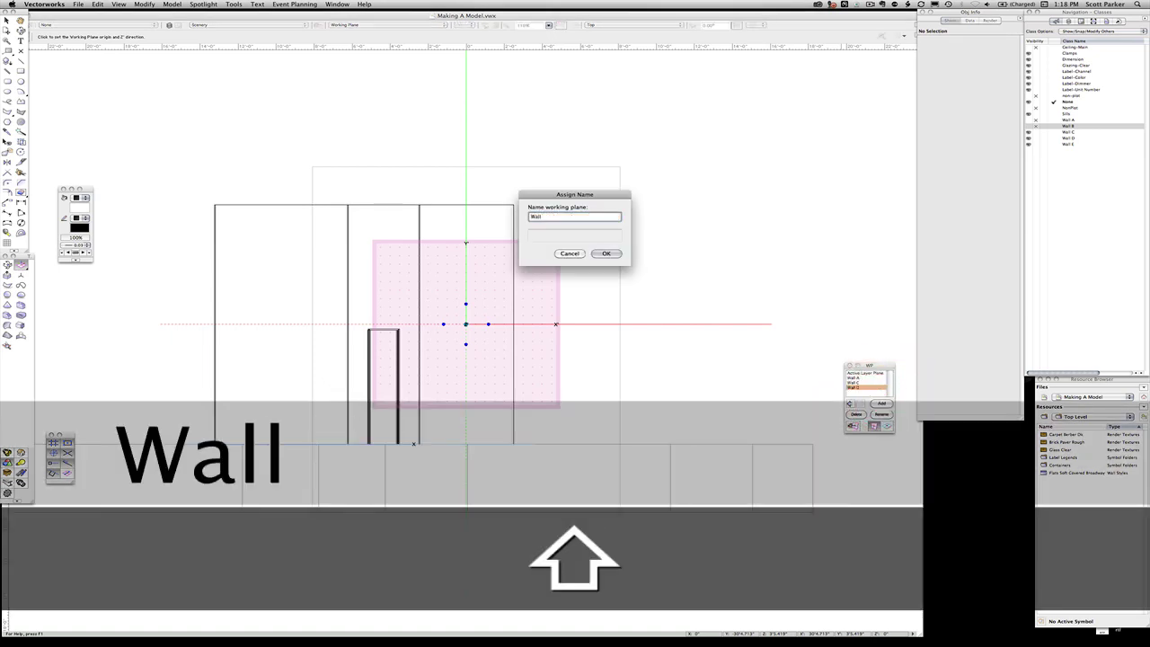
{"action": "type", "text": "E"}
{"action": "key", "text": "Return"}
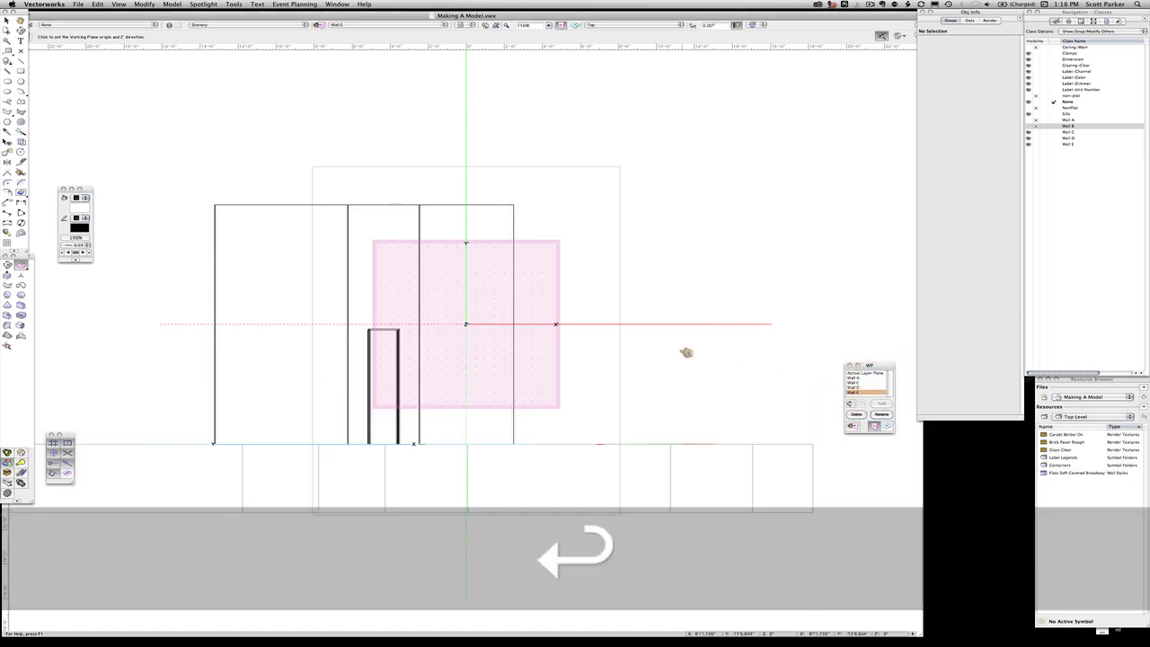
{"action": "key", "text": "super+p"}
{"action": "key", "text": "Return"}
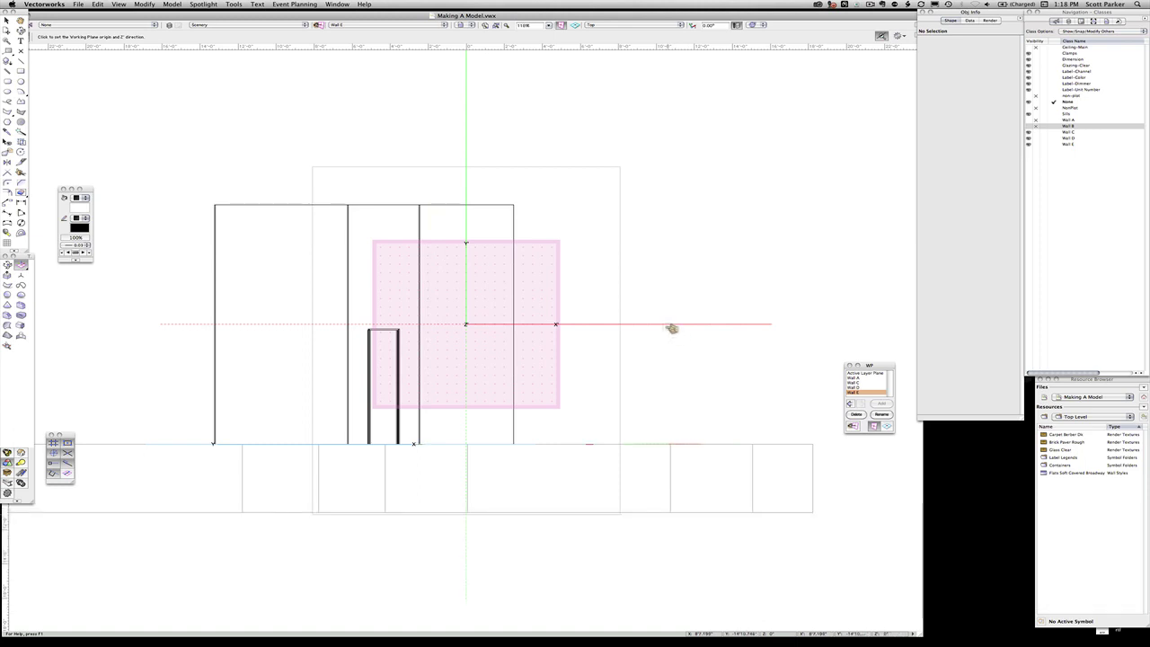
Step: Make the Wall A and Wall B classes visible and return to the Top/Plan view
{"action": "left_click", "coordinate": [1029, 120]}
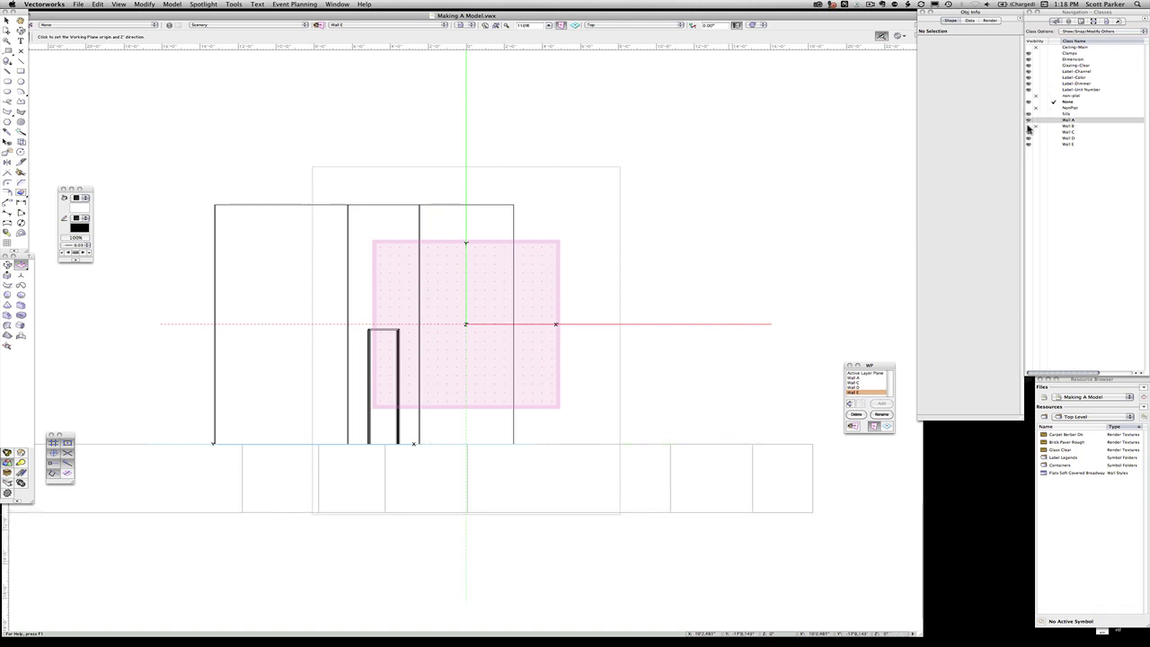
{"action": "key", "text": "0"}
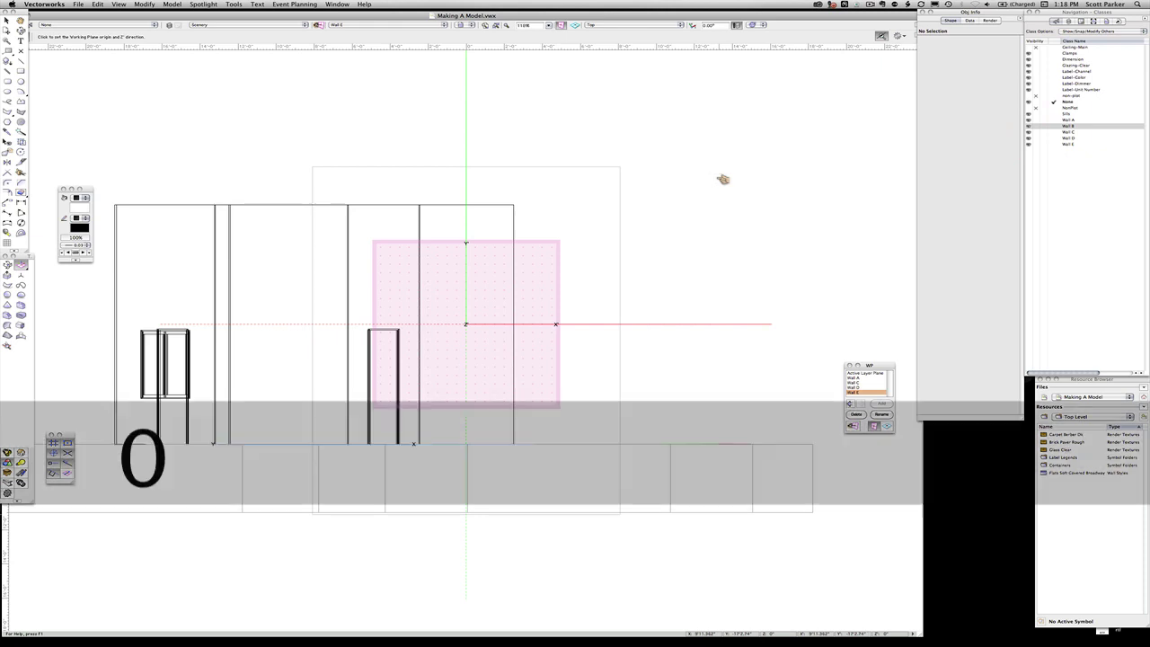